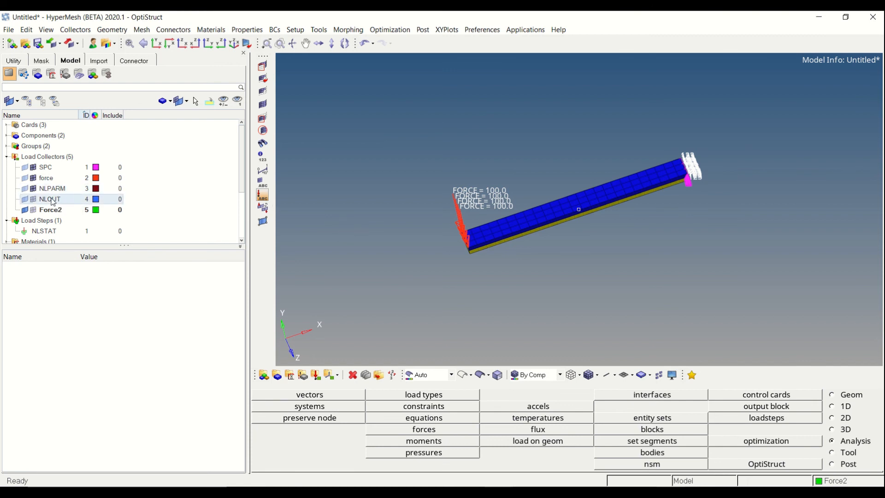
# Examine the SPC load collector and review where the contact and Tie groups act along the two-layer beam
pyautogui.click(61, 171)
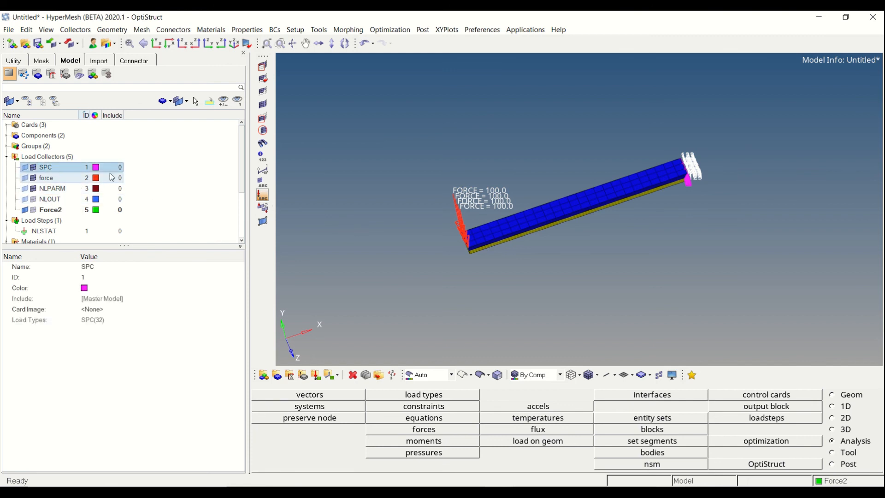
pyautogui.click(9, 152)
pyautogui.click(8, 148)
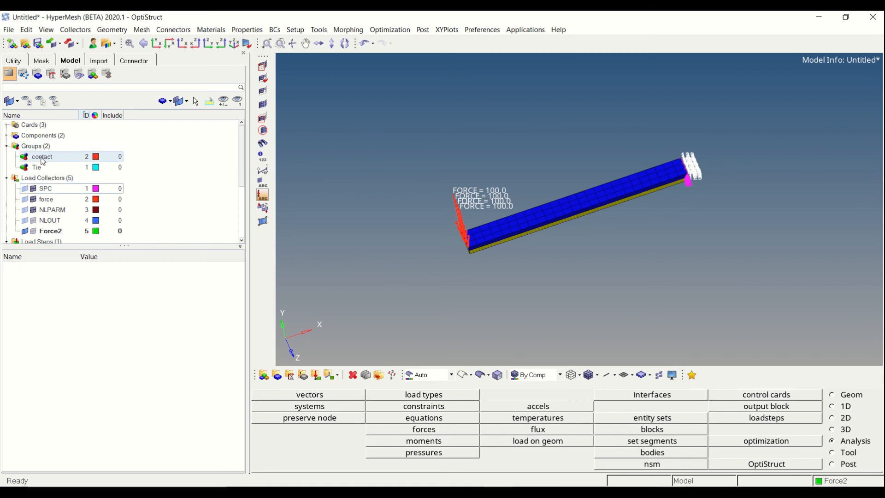
pyautogui.keyDown('ctrl'); pyautogui.moveTo(514, 193); pyautogui.dragTo(410, 228); pyautogui.keyUp('ctrl')
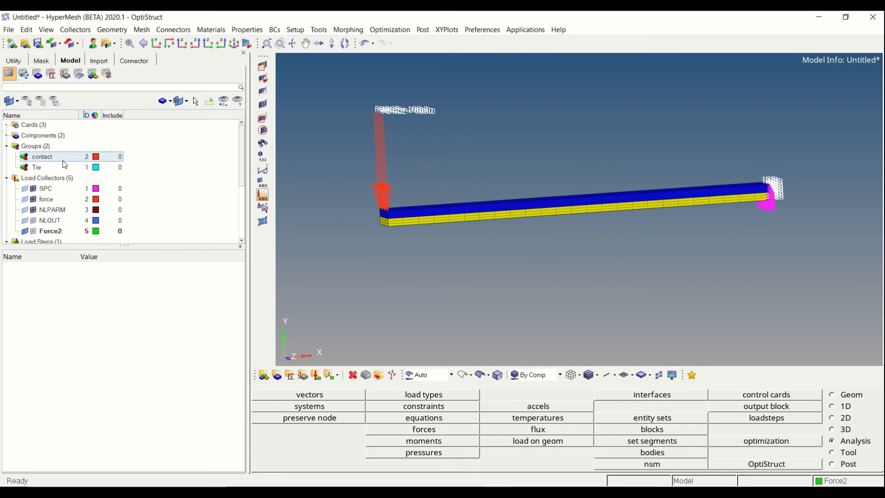
pyautogui.click(46, 157)
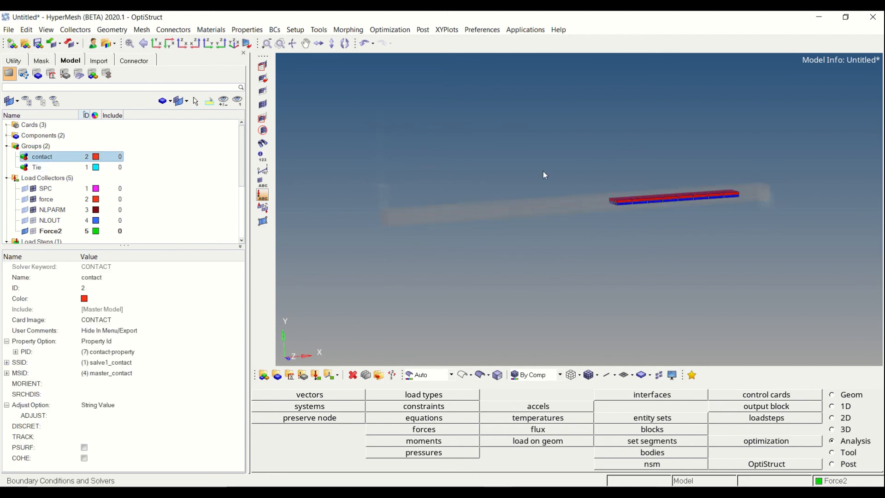
pyautogui.keyDown('ctrl'); pyautogui.moveTo(689, 198); pyautogui.dragTo(638, 185); pyautogui.keyUp('ctrl')
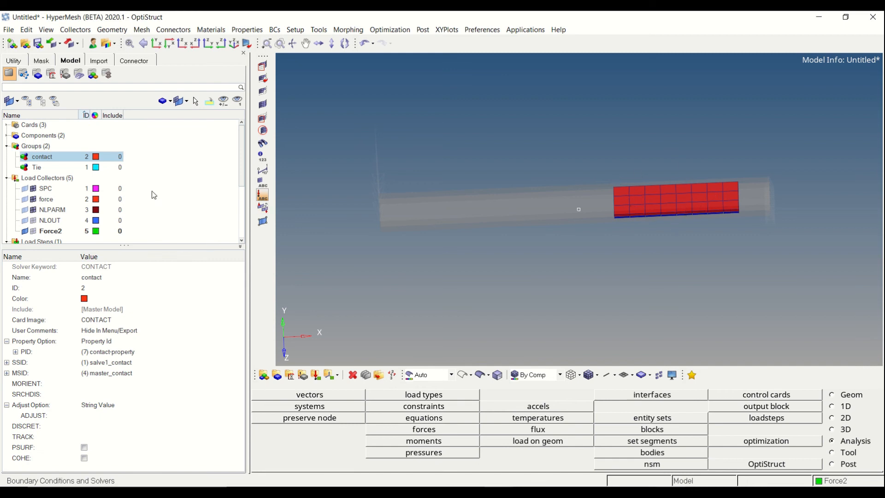
pyautogui.click(50, 167)
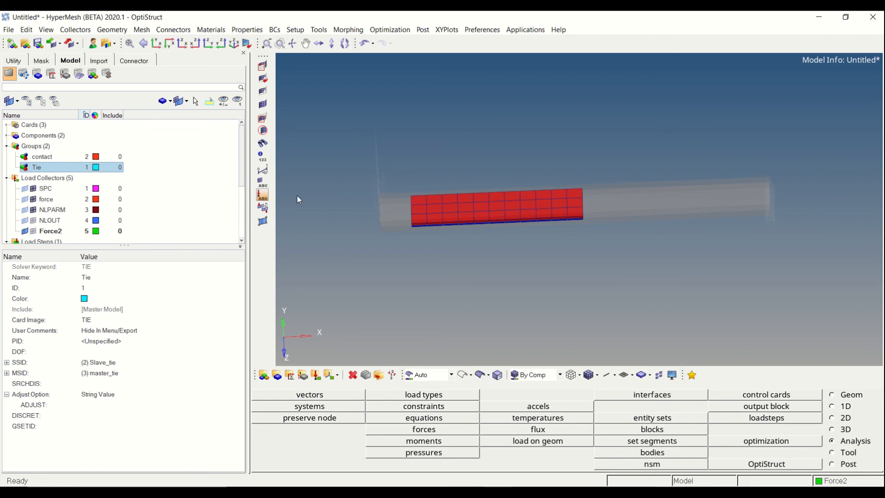
pyautogui.click(210, 168)
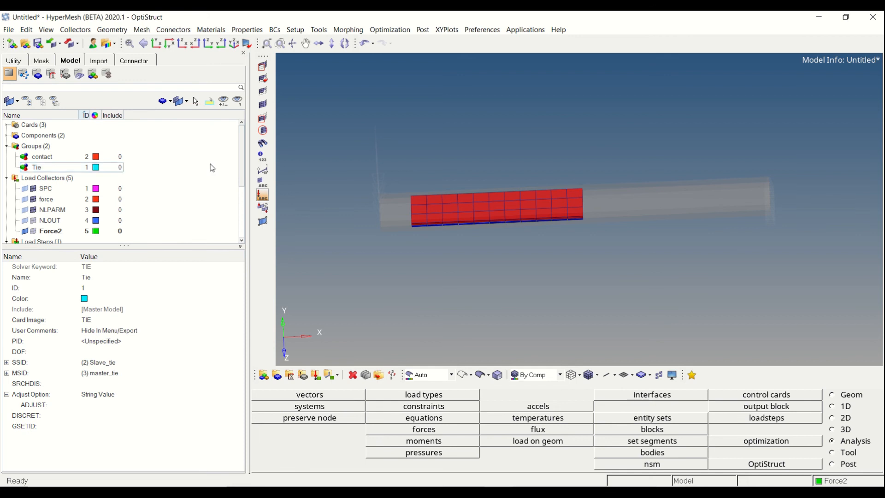
pyautogui.scroll(-3, 210, 172)
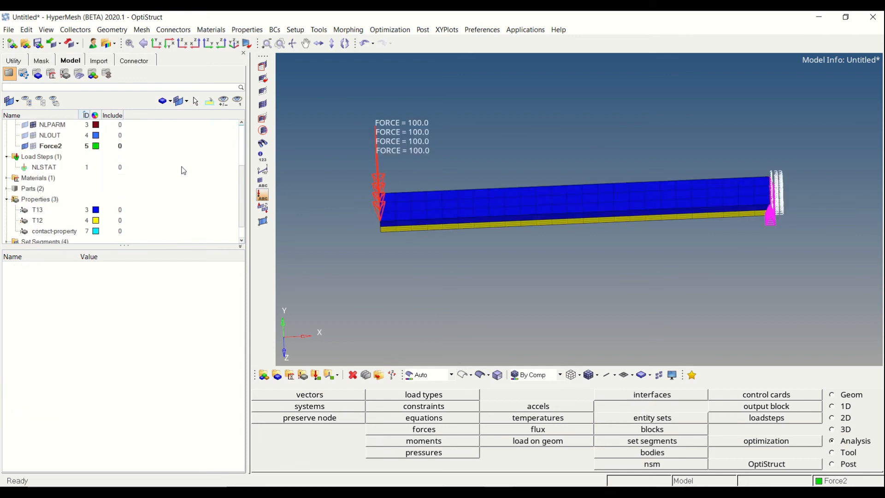
pyautogui.keyDown('ctrl'); pyautogui.moveTo(410, 159); pyautogui.dragTo(551, 222); pyautogui.keyUp('ctrl')
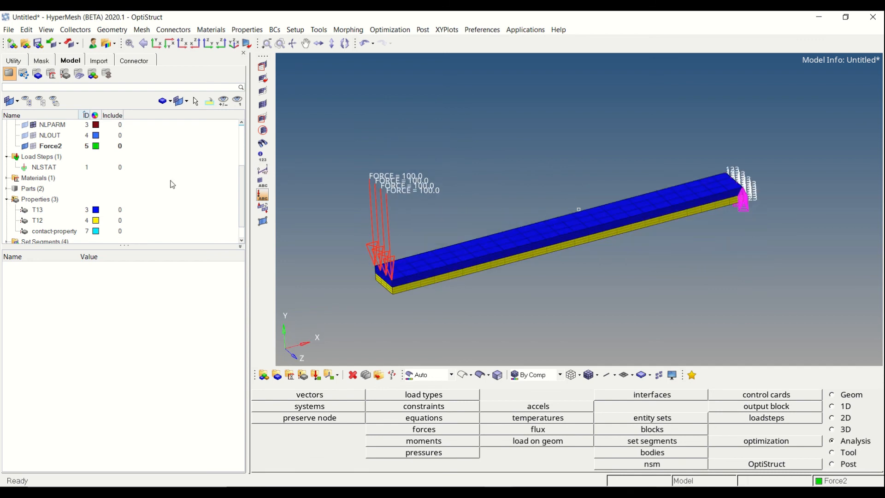
# Create a new property named MODCHG_remove_contact
pyautogui.rightClick(155, 139)
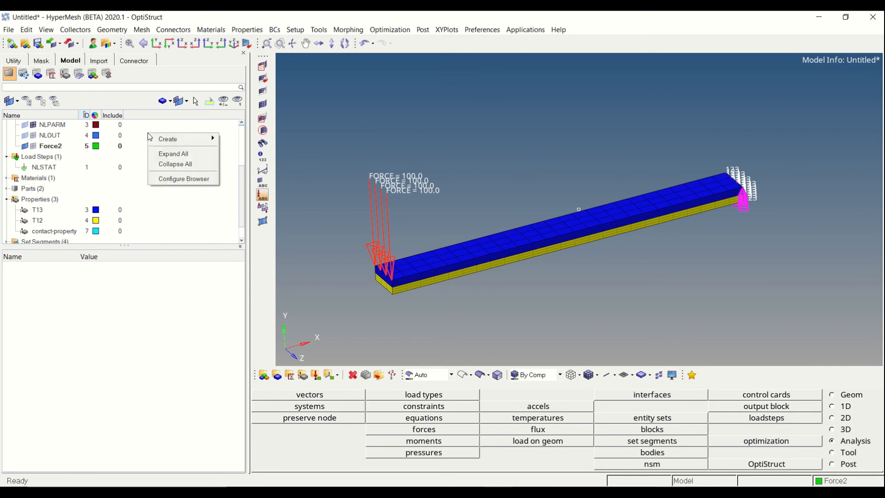
pyautogui.moveTo(161, 139)
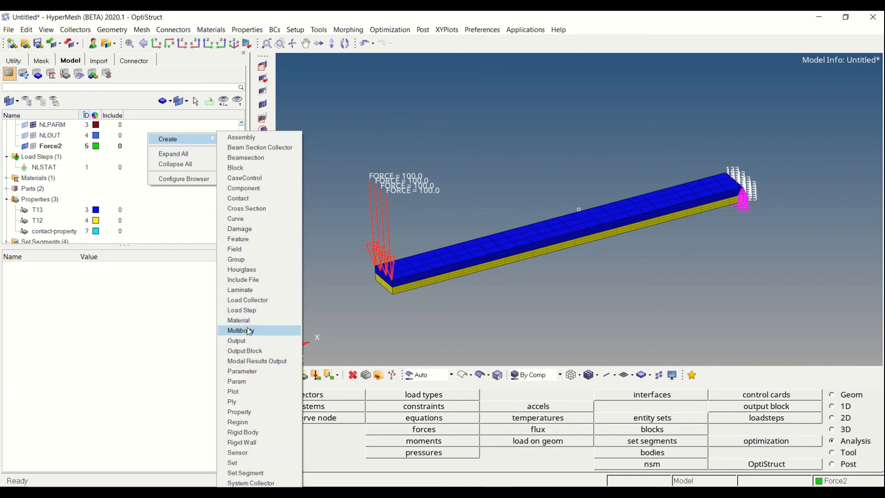
pyautogui.click(242, 412)
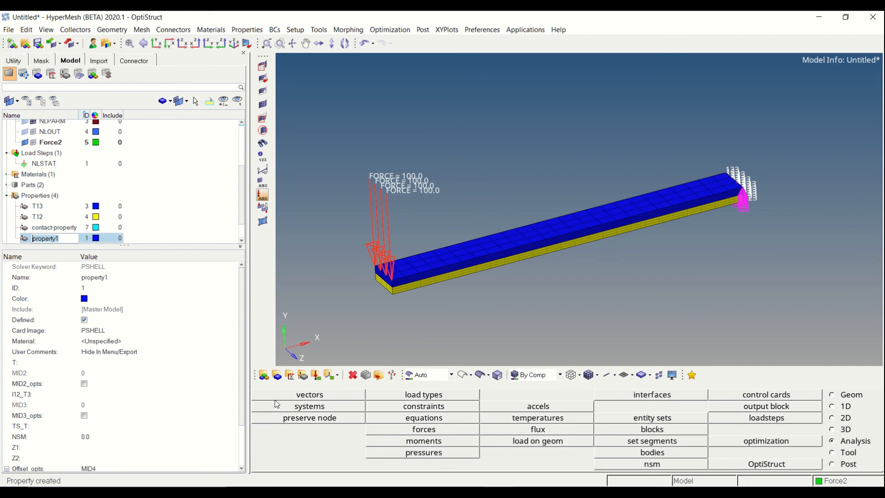
pyautogui.write('MO')
pyautogui.write('DCHG_remove_co')
pyautogui.write('ntact')
pyautogui.press('Return')
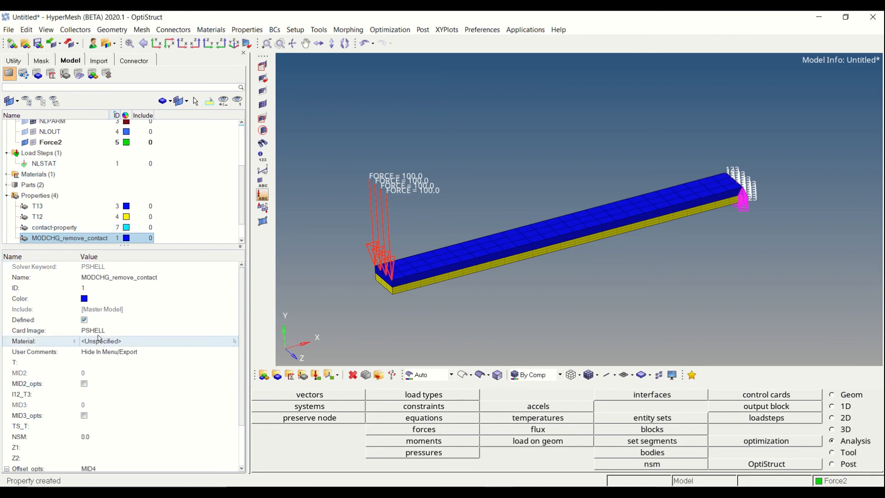
# Change the card image of the MODCHG_remove_contact property to MODCHG and accept the data modification
pyautogui.click(97, 331)
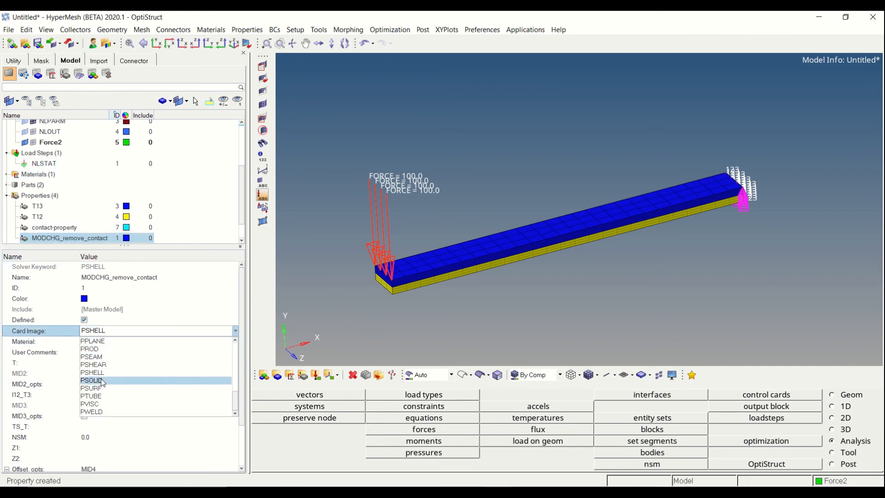
pyautogui.scroll(5, 105, 381)
pyautogui.click(108, 357)
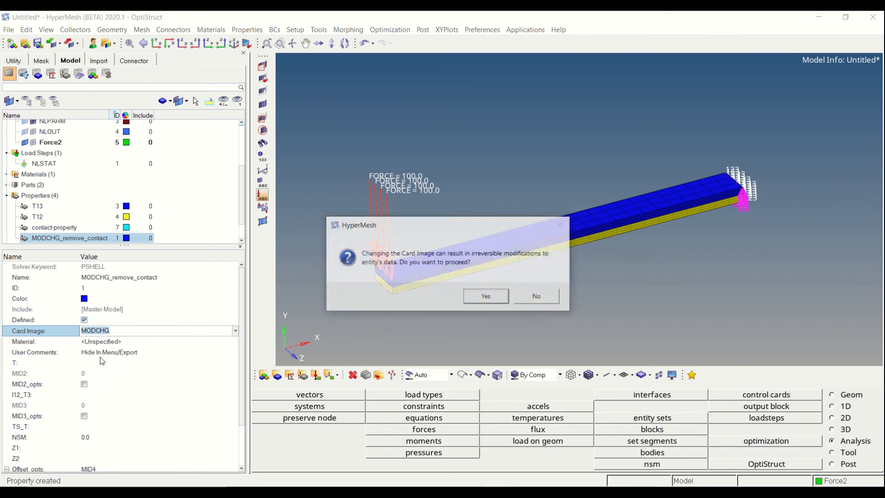
pyautogui.click(486, 296)
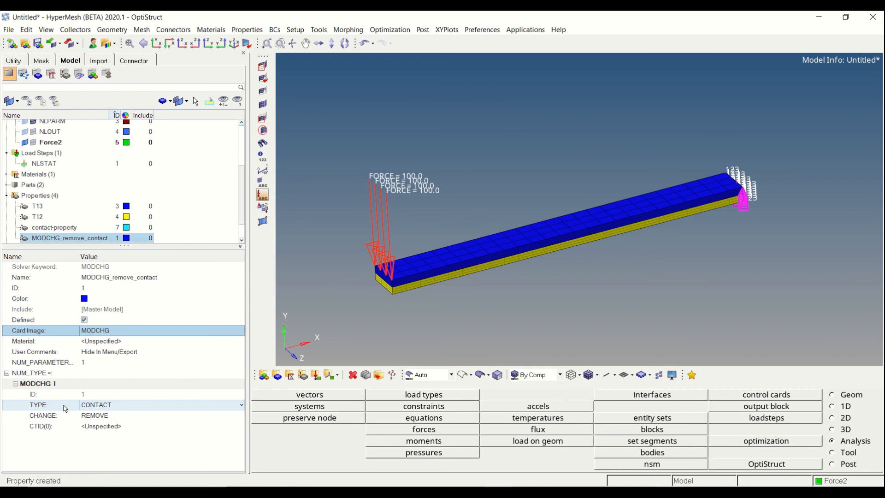
# Set the MODCHG 1 entry to type CONTACT with the change option REMOVE
pyautogui.click(107, 405)
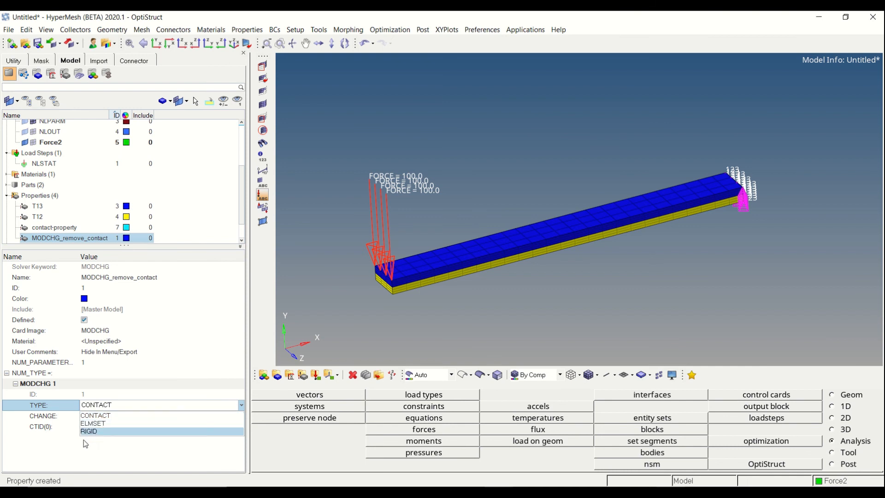
pyautogui.click(92, 415)
pyautogui.click(82, 406)
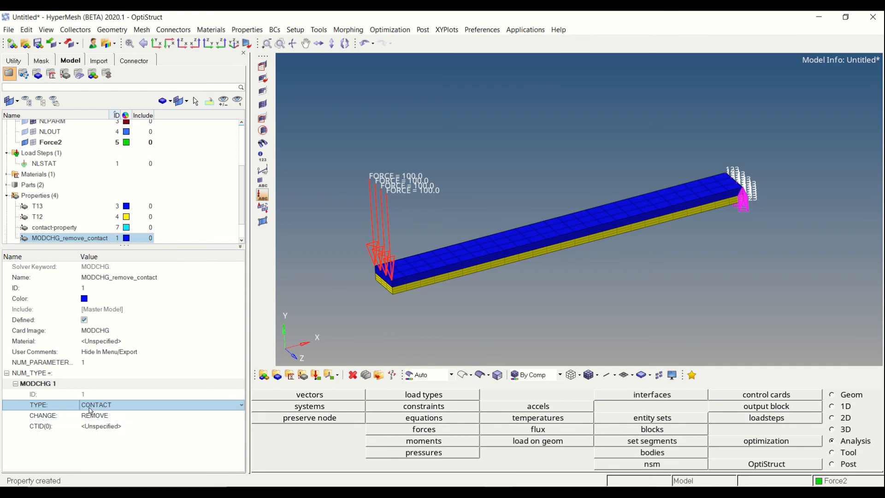
pyautogui.click(40, 414)
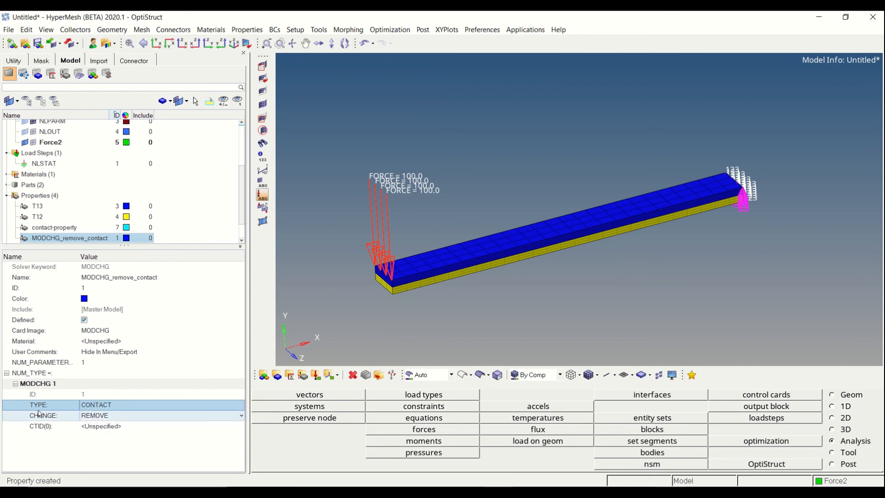
pyautogui.click(91, 419)
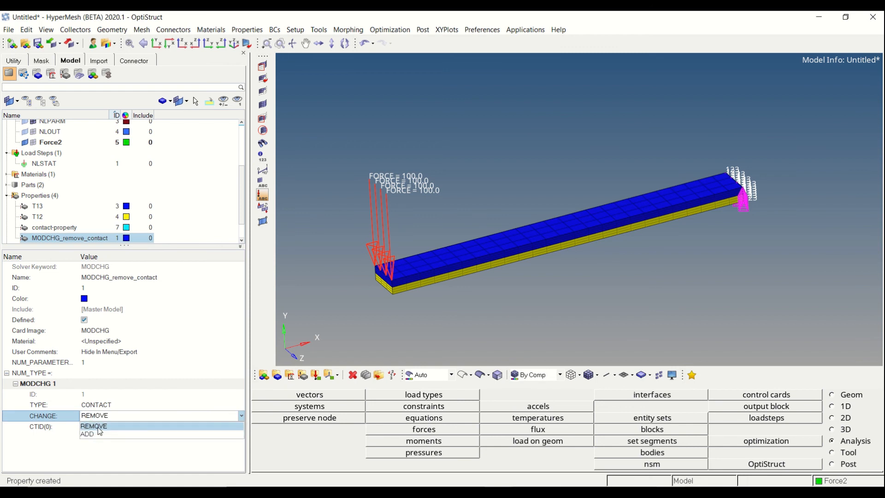
pyautogui.click(97, 426)
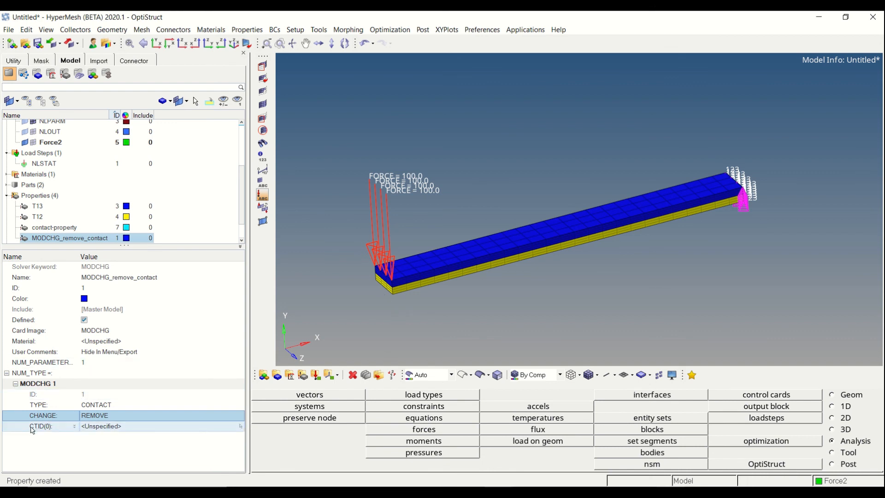
# Assign the Tie group as the contact ID (CTID) for the MODCHG 1 entry
pyautogui.click(104, 429)
pyautogui.click(132, 425)
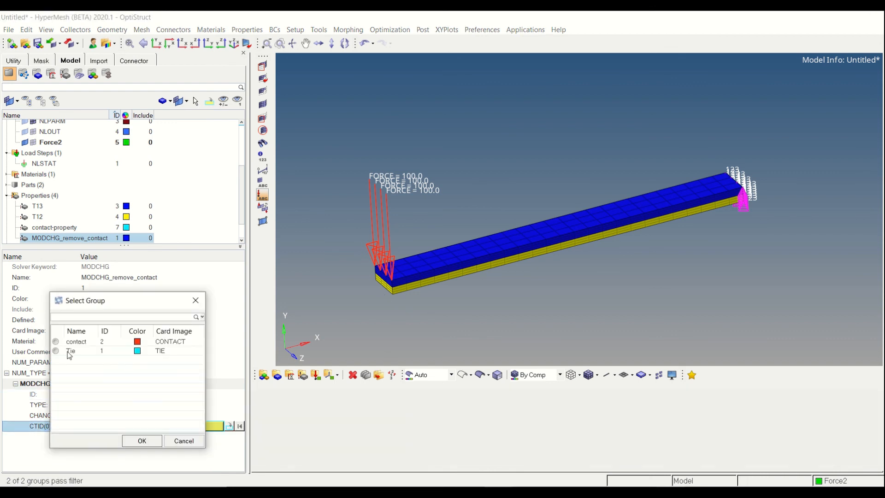
pyautogui.click(72, 351)
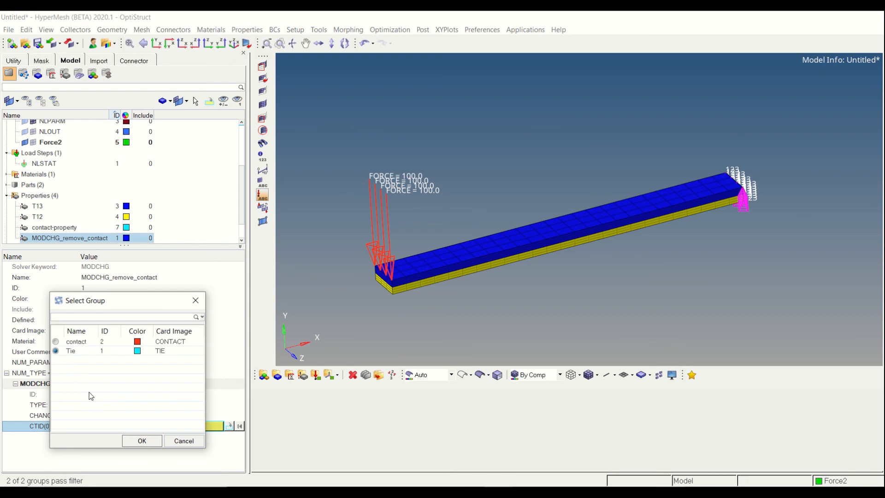
pyautogui.click(145, 441)
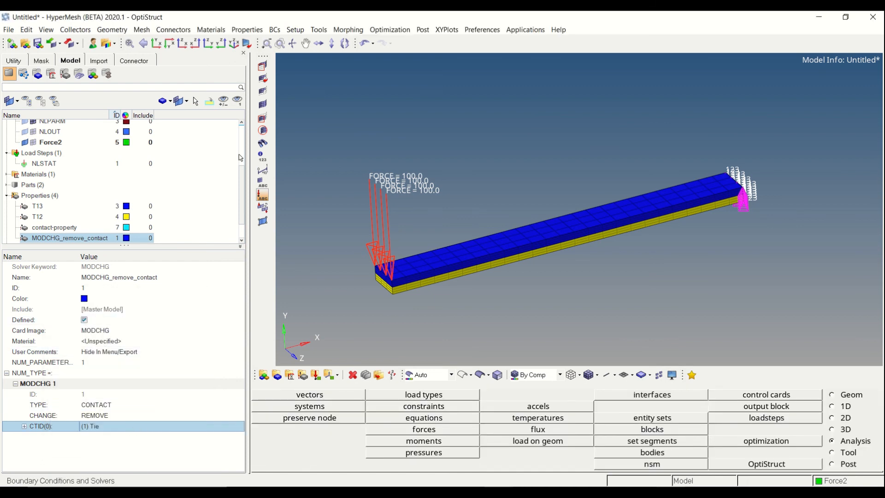
pyautogui.click(177, 202)
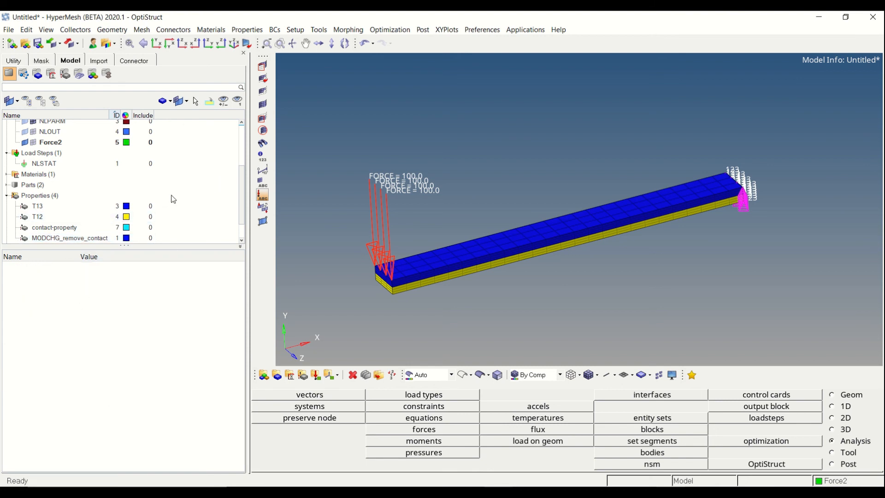
# Review the subcase definition of the NLSTAT load step, including its SPC, load, NLPARM and NLOUT references
pyautogui.scroll(-1, 187, 190)
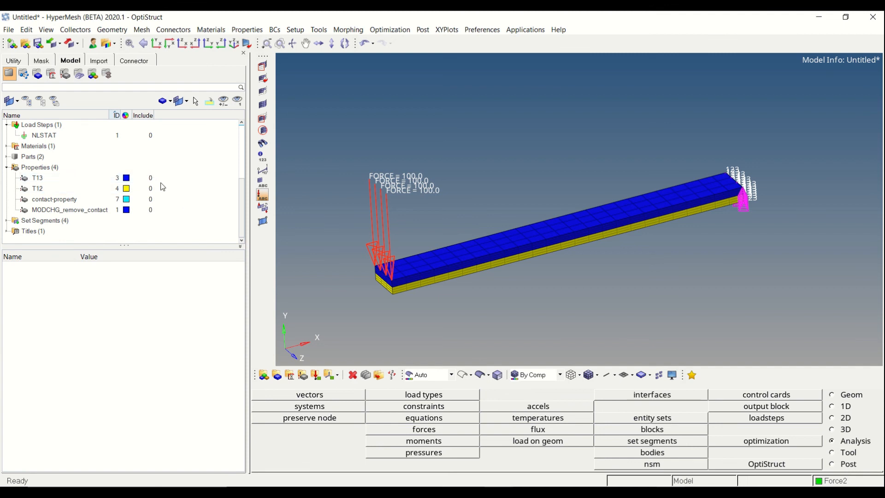
pyautogui.scroll(2, 84, 183)
pyautogui.click(83, 180)
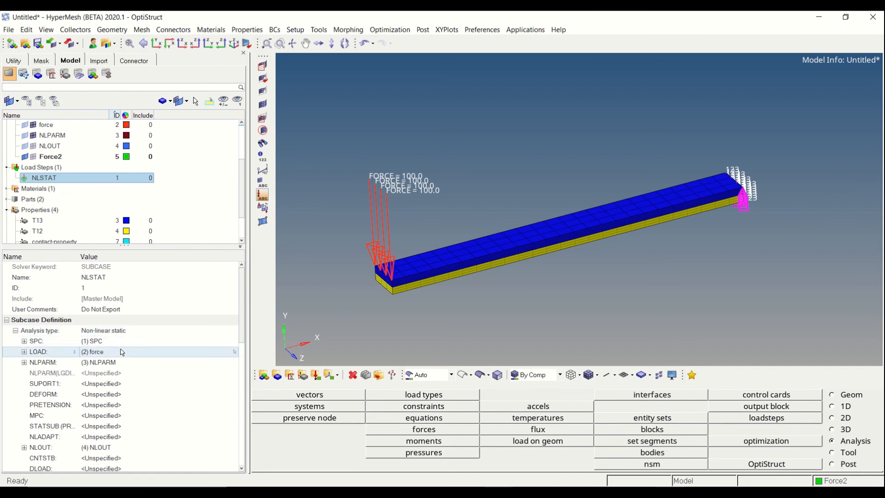
pyautogui.scroll(-2, 129, 350)
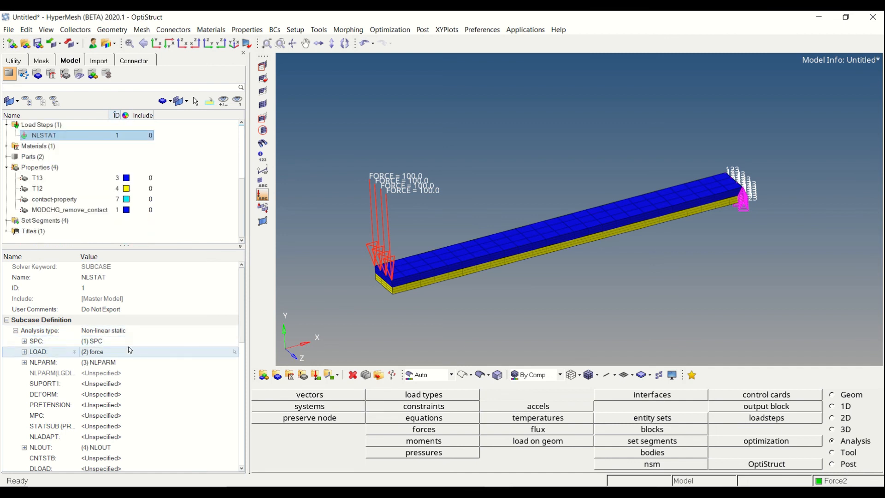
pyautogui.moveTo(242, 291); pyautogui.dragTo(242, 309)
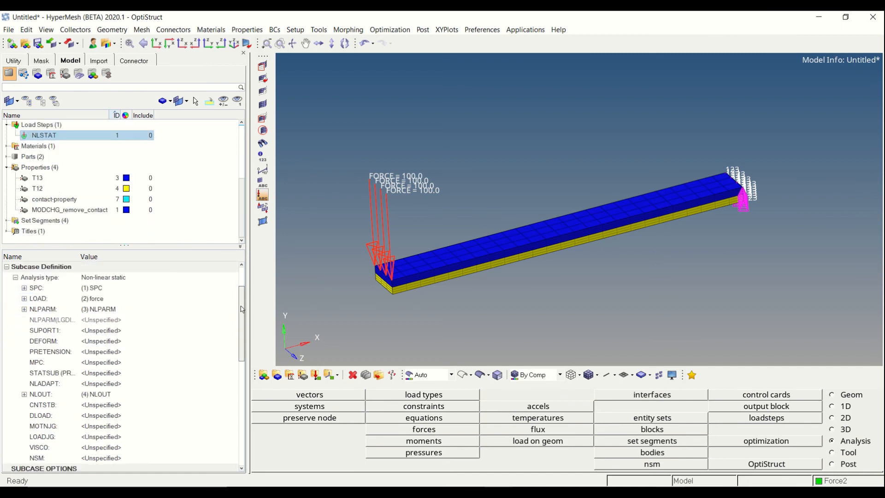
pyautogui.scroll(-2, 111, 356)
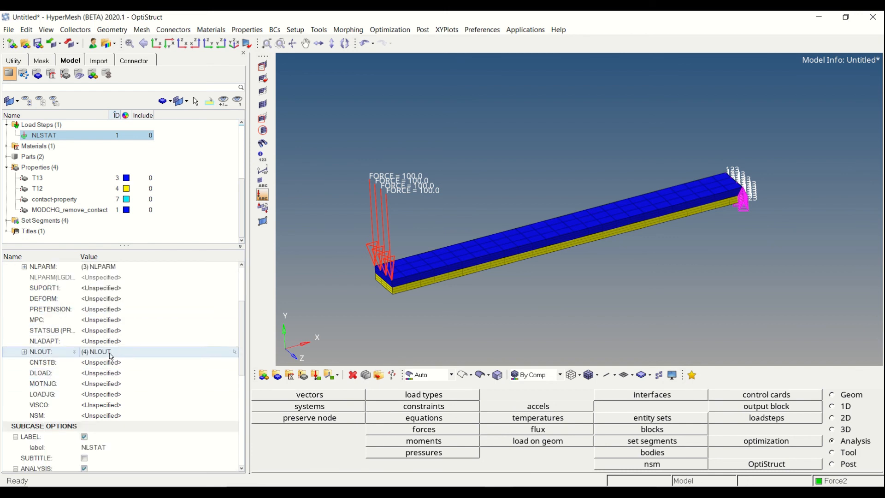
pyautogui.click(186, 166)
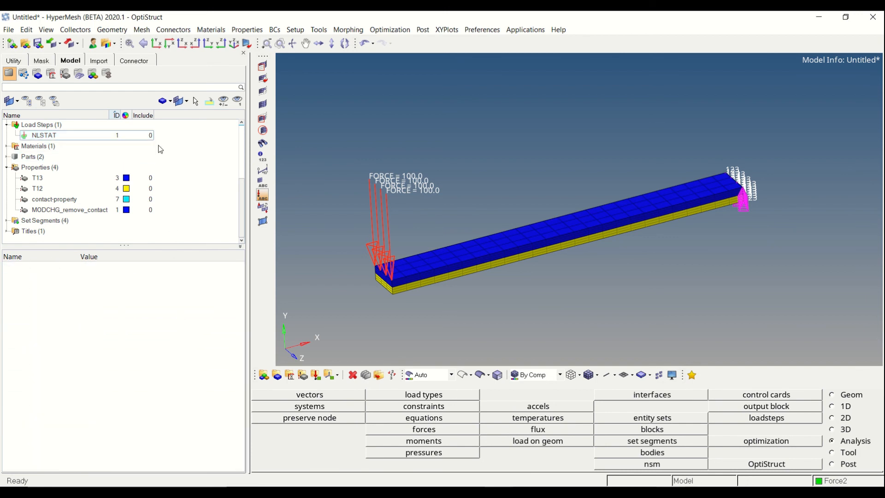
# Duplicate the NLSTAT load step and name the copy Remove_contact
pyautogui.rightClick(47, 136)
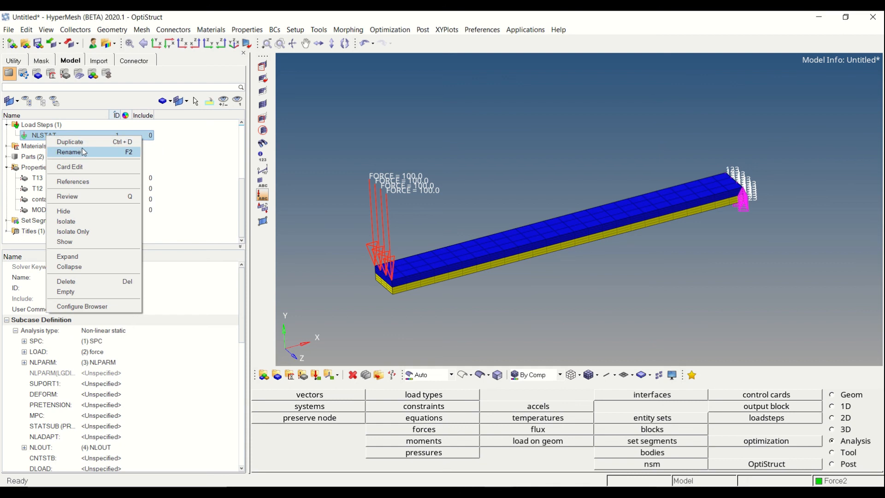
pyautogui.click(83, 142)
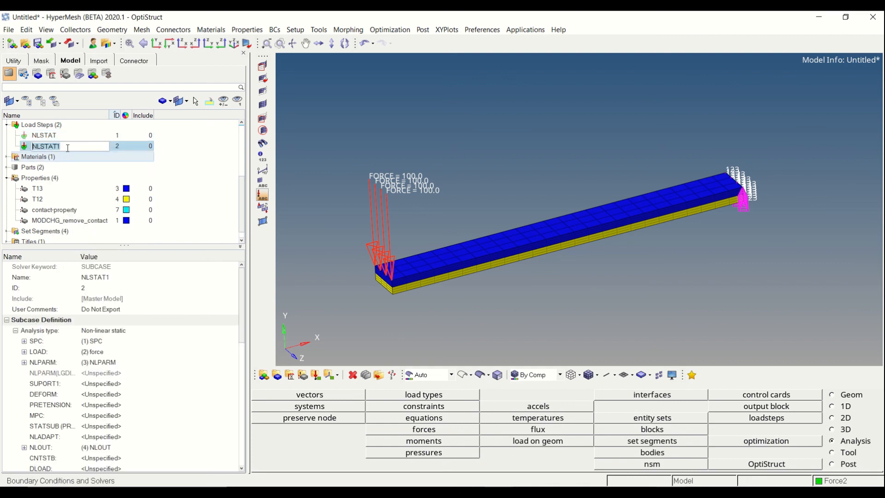
pyautogui.write('Remove_contact')
pyautogui.press('Return')
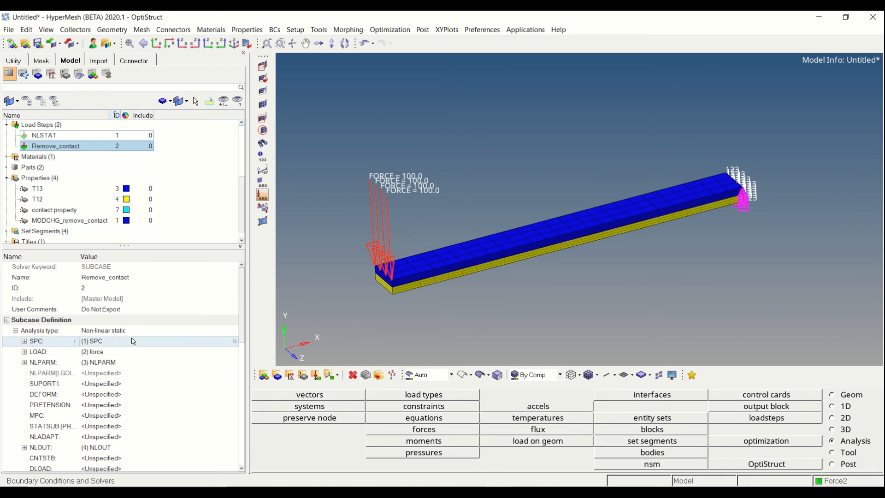
# Enable MODCHG in the Remove_contact load step's subcase options and assign the MODCHG_remove_contact property as its ID
pyautogui.click(119, 332)
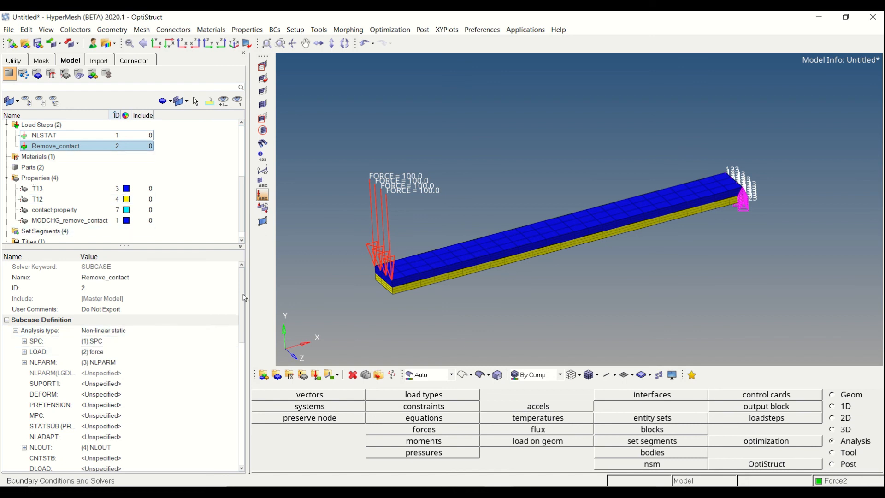
pyautogui.moveTo(244, 297); pyautogui.dragTo(243, 365)
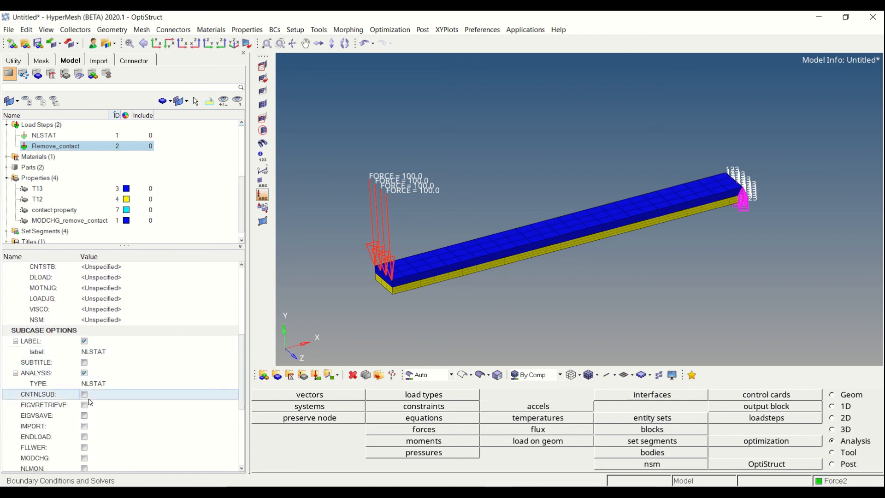
pyautogui.scroll(-4, 51, 364)
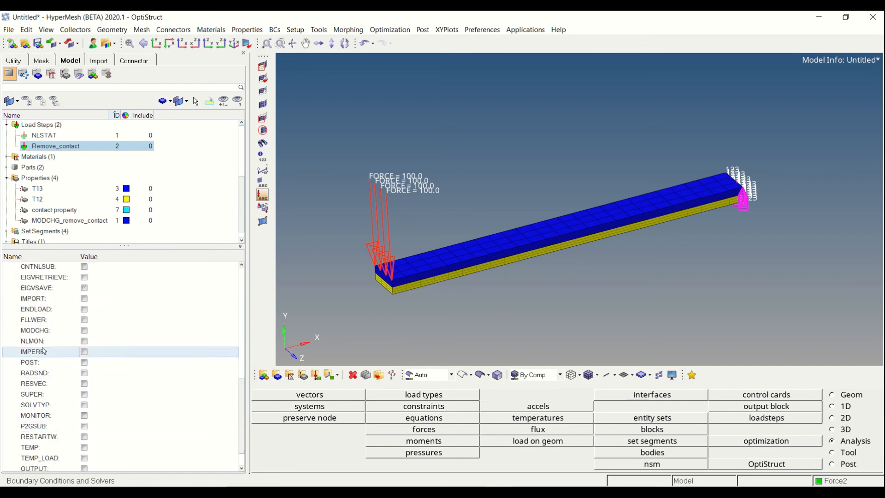
pyautogui.click(84, 331)
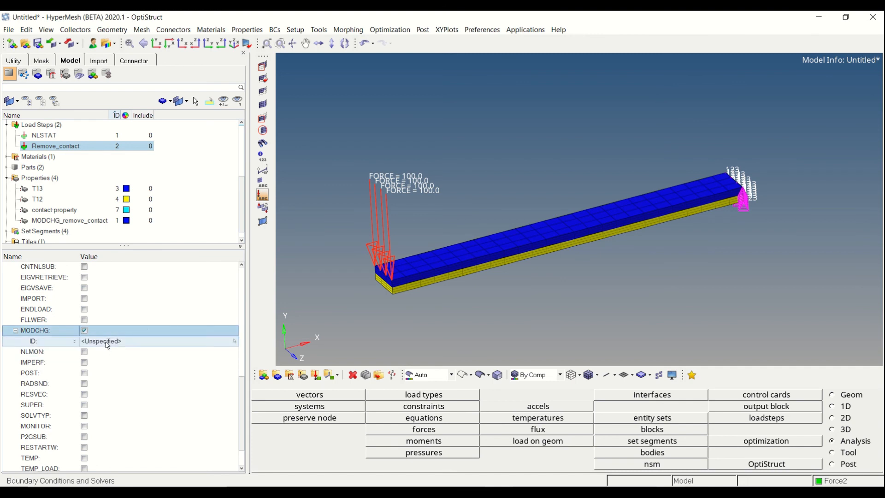
pyautogui.click(107, 345)
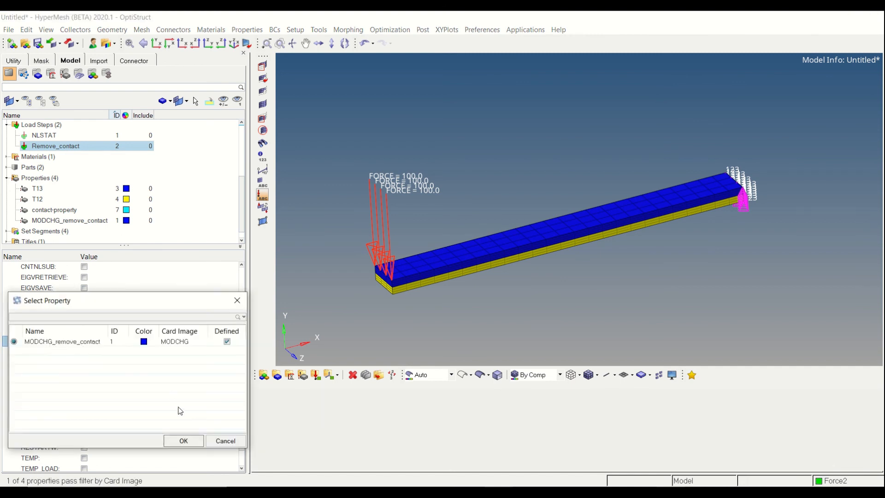
pyautogui.click(184, 441)
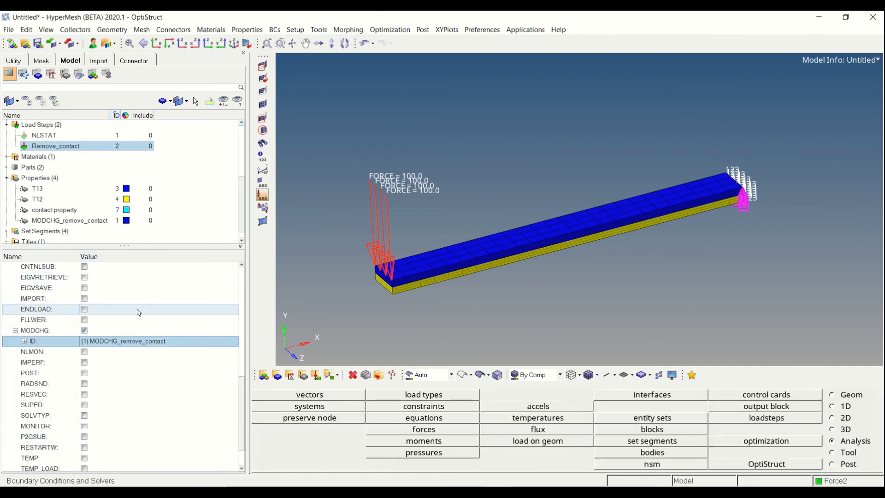
# Enable CNTNLSUB for the Remove_contact load step with option SCID, continuing from the NLSTAT load step
pyautogui.scroll(2, 139, 312)
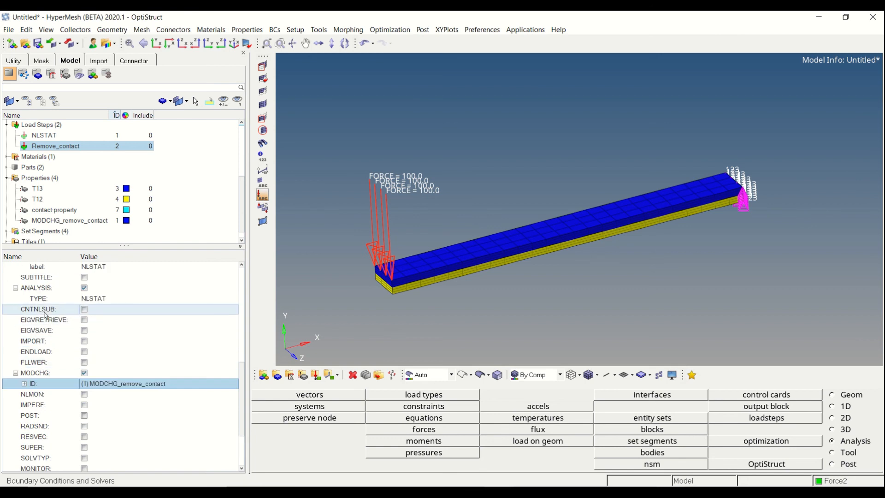
pyautogui.click(89, 311)
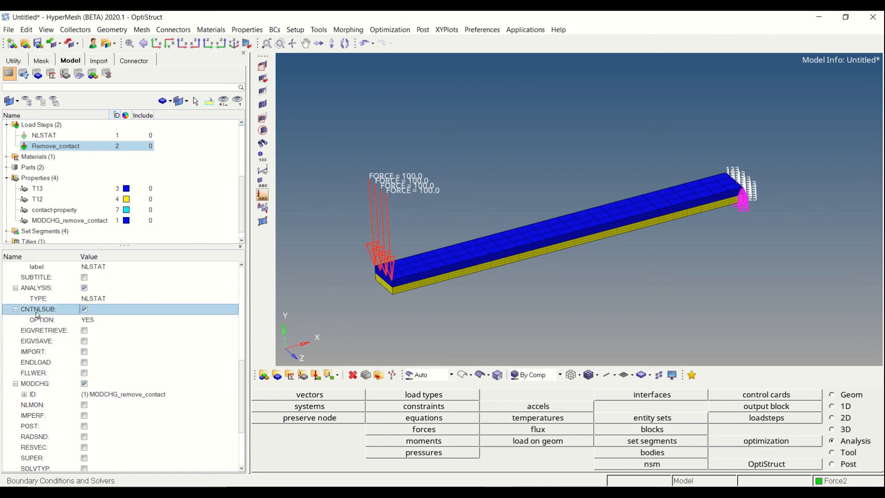
pyautogui.click(93, 321)
pyautogui.click(94, 353)
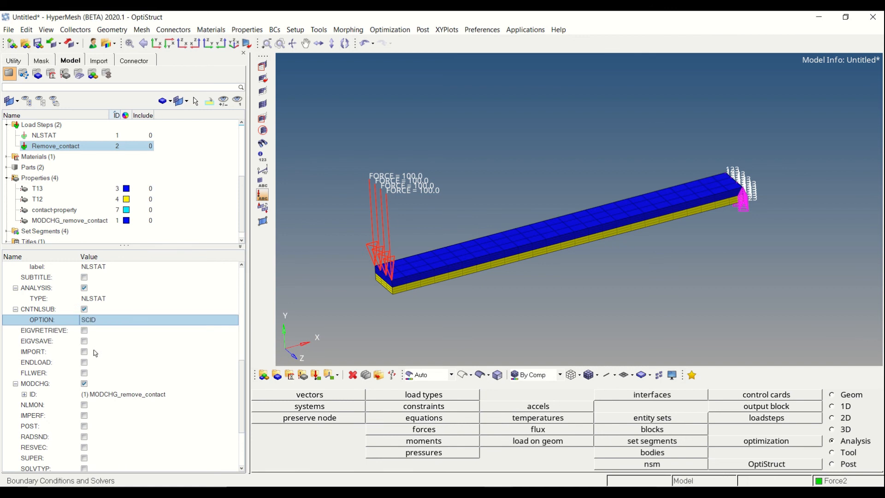
pyautogui.click(101, 331)
pyautogui.click(101, 330)
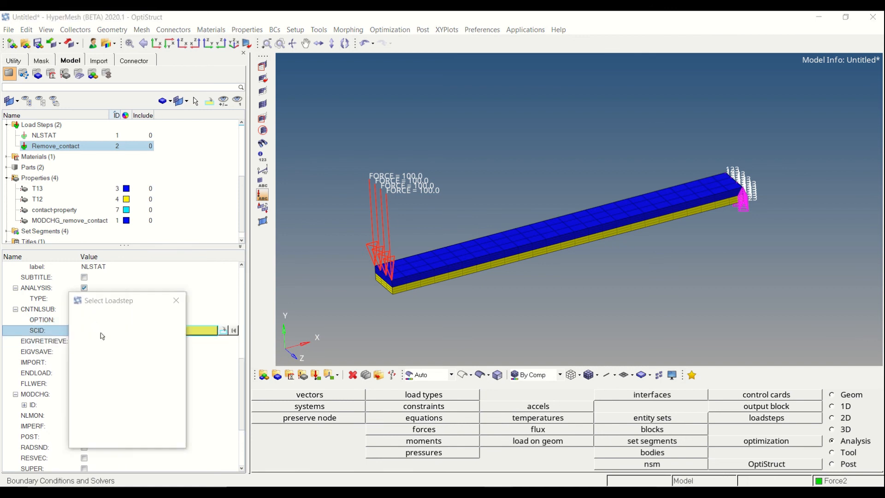
pyautogui.click(102, 342)
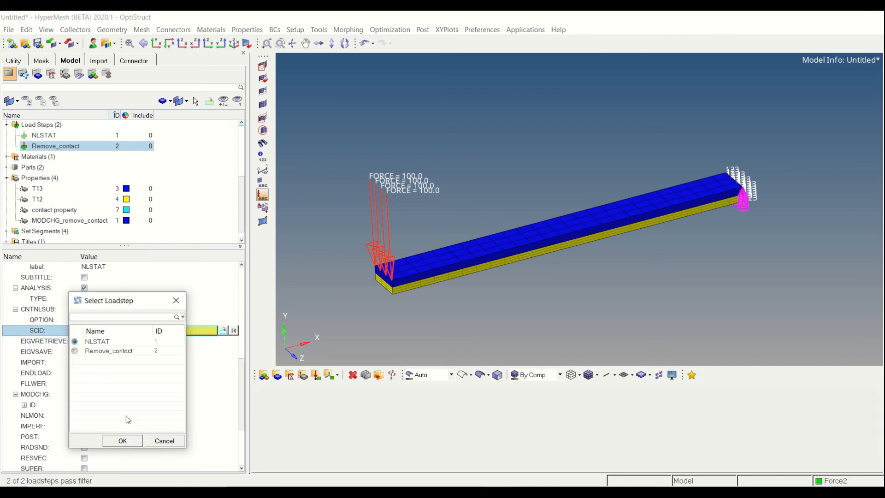
pyautogui.click(122, 441)
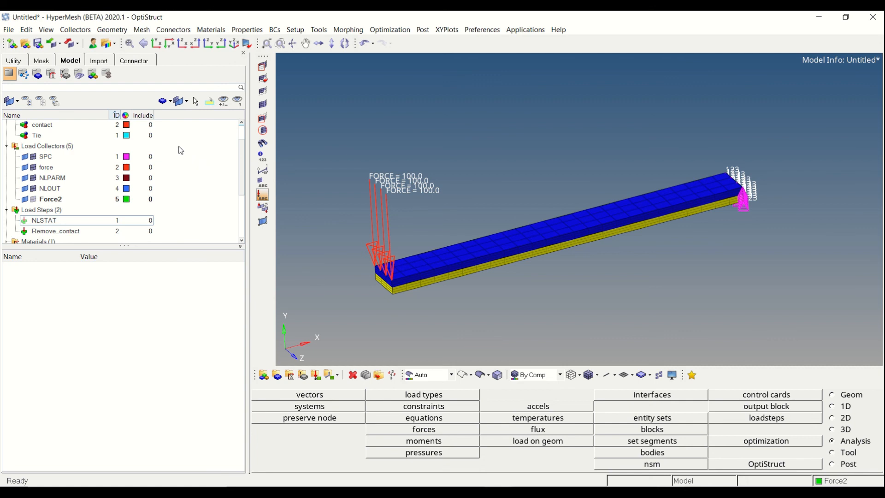
# Create a new MODCHG property and name it MODCHG_ADD_CONTACT
pyautogui.hotkey('ctrl', 'f')
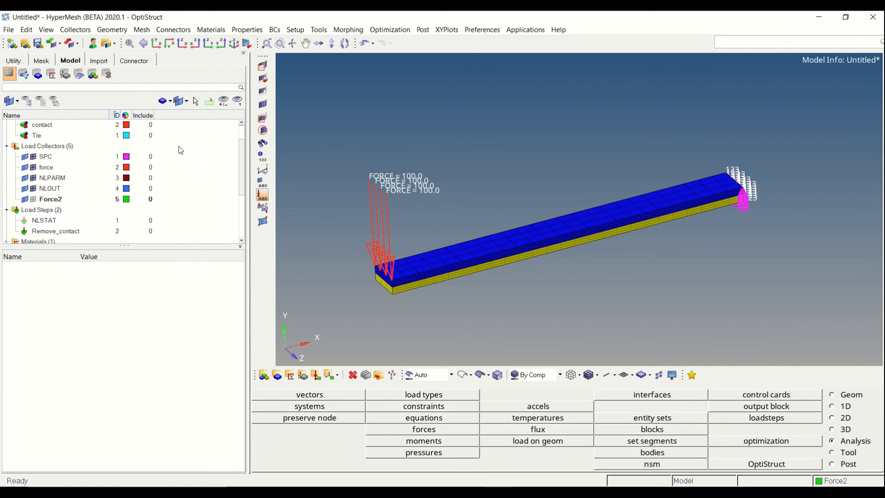
pyautogui.write('MOD')
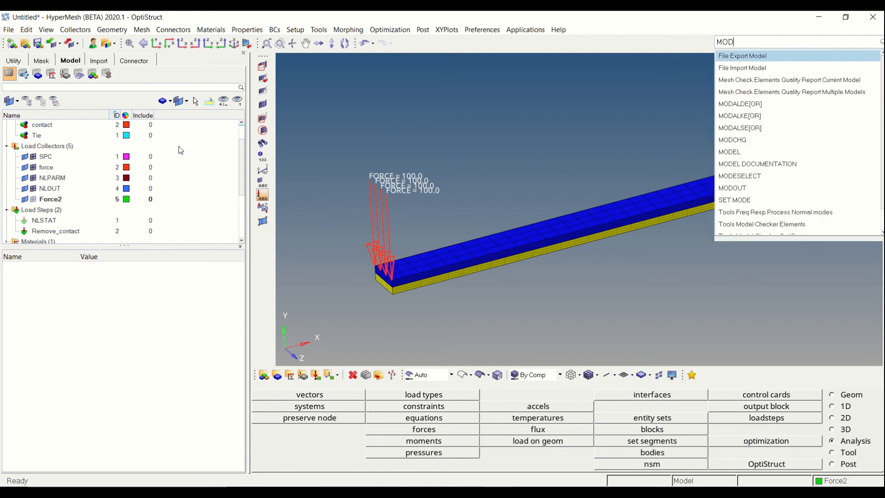
pyautogui.write('CH')
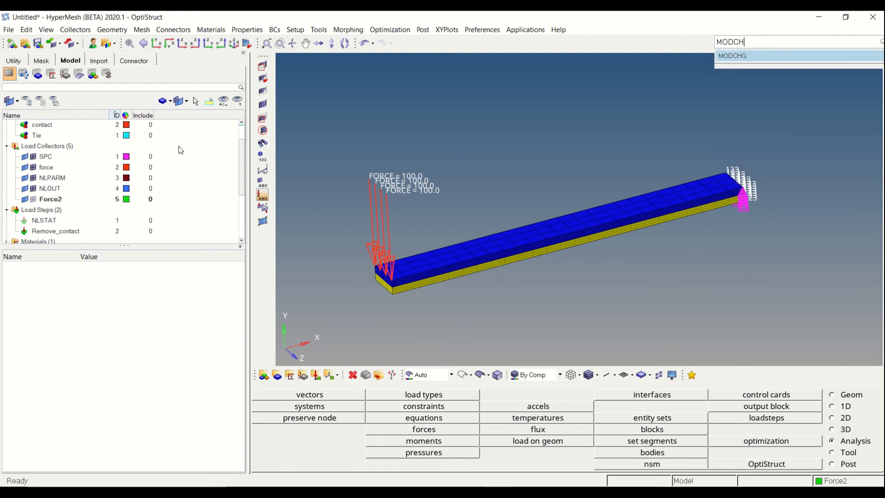
pyautogui.press('Return')
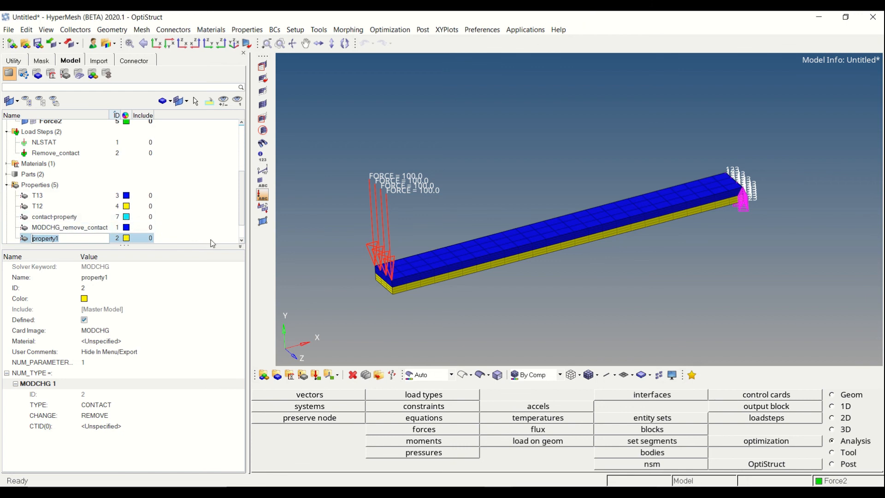
pyautogui.write('M')
pyautogui.write('ODCHG_ADD_CONTACT')
pyautogui.press('Return')
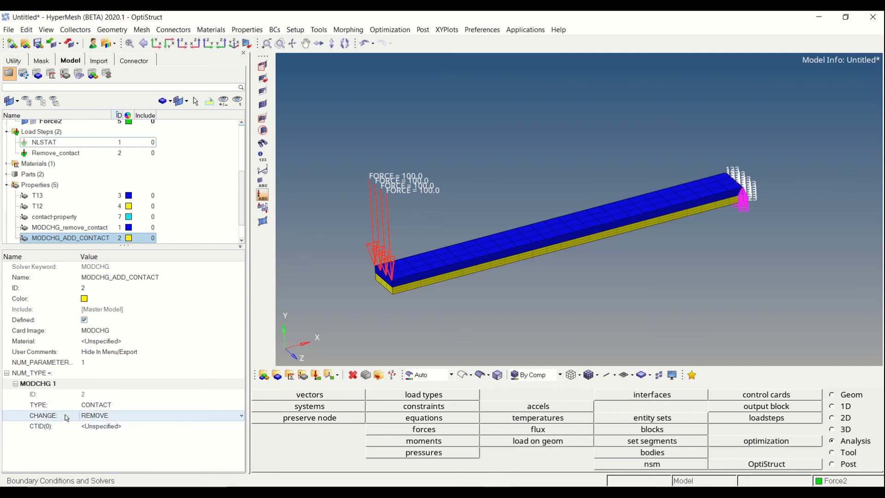
# Set the change option of MODCHG_ADD_CONTACT to ADD and assign the Tie group as its contact ID (CTID)
pyautogui.click(93, 418)
pyautogui.click(95, 433)
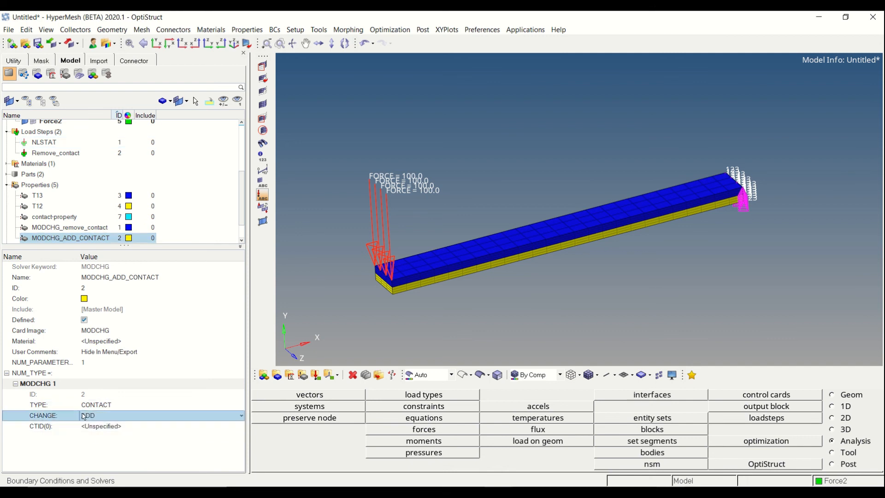
pyautogui.click(96, 428)
pyautogui.click(101, 428)
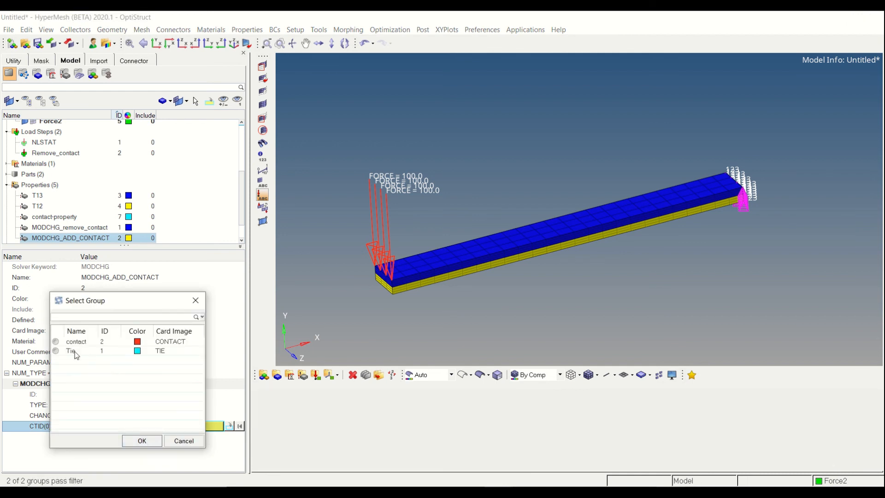
pyautogui.click(71, 352)
pyautogui.click(134, 442)
pyautogui.click(192, 192)
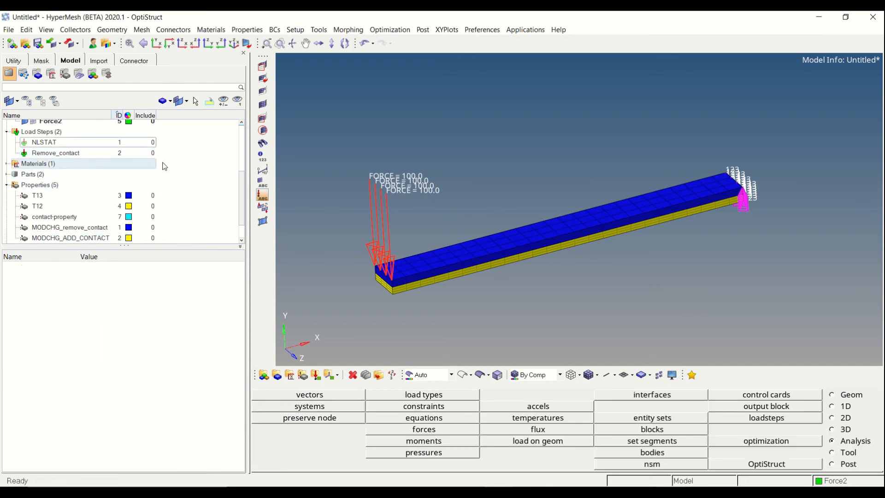
# Duplicate the Remove_contact load step and name the copy Add_contact
pyautogui.rightClick(81, 153)
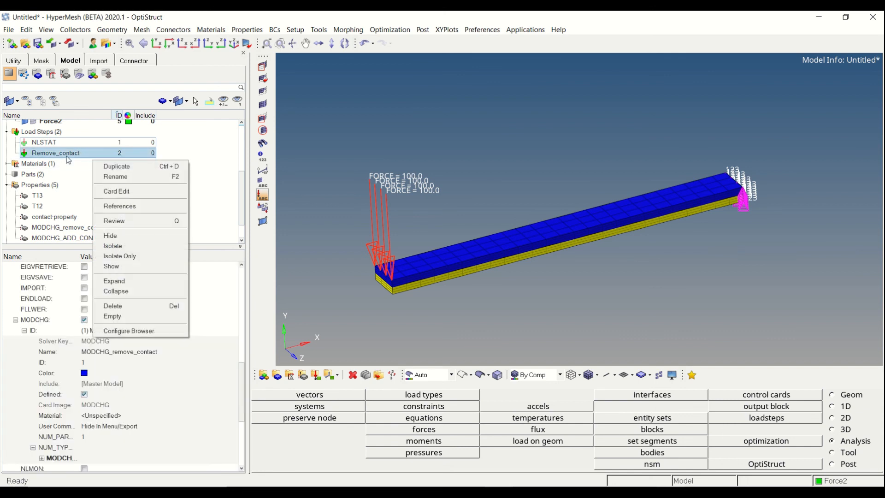
pyautogui.click(114, 165)
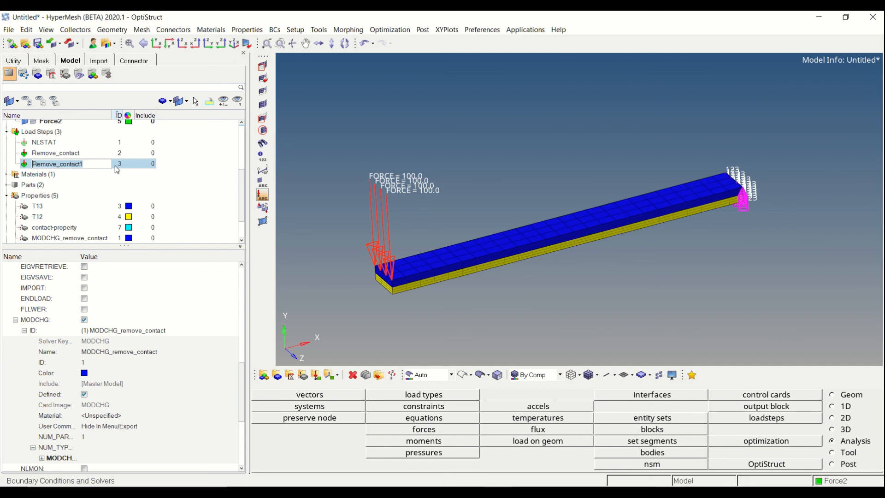
pyautogui.write('Add_c')
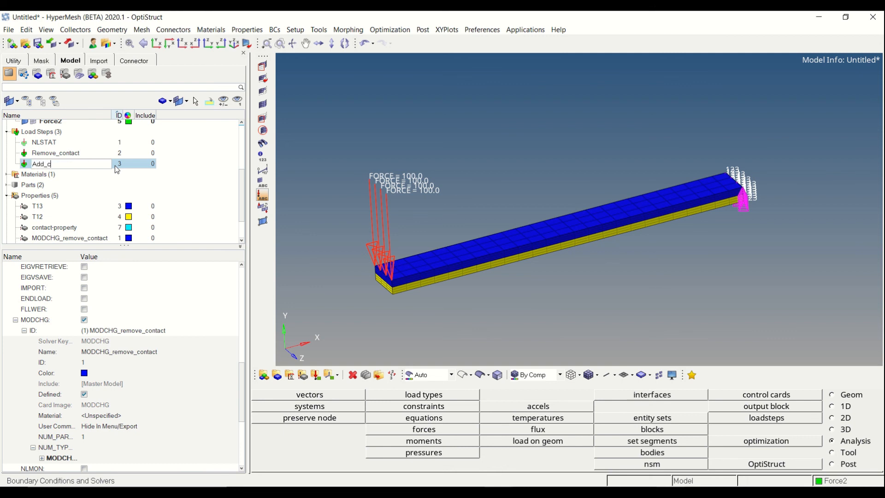
pyautogui.write('ontact')
pyautogui.press('Return')
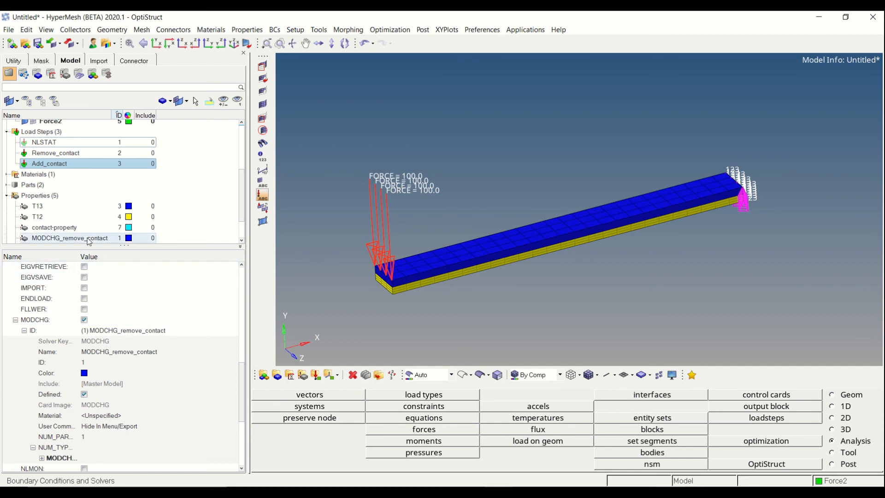
# Set the CNTNLSUB SCID of the Add_contact load step to Remove_contact
pyautogui.scroll(3, 69, 236)
pyautogui.moveTo(242, 379); pyautogui.dragTo(241, 281)
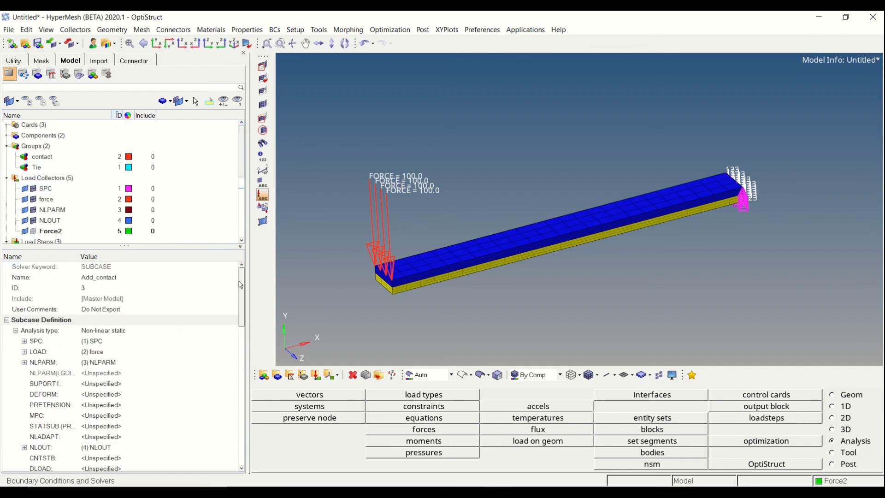
pyautogui.click(196, 187)
pyautogui.scroll(-2, 195, 187)
pyautogui.click(92, 189)
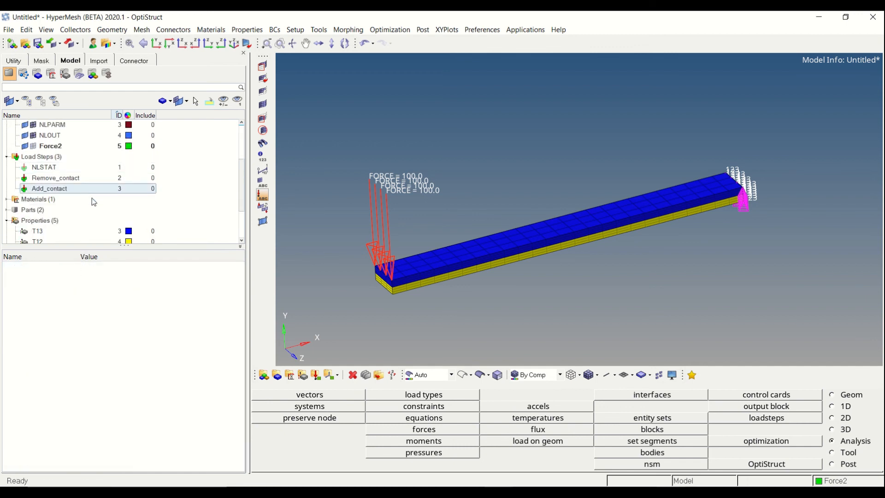
pyautogui.scroll(-1, 92, 198)
pyautogui.scroll(-8, 105, 304)
pyautogui.moveTo(245, 391); pyautogui.dragTo(241, 301)
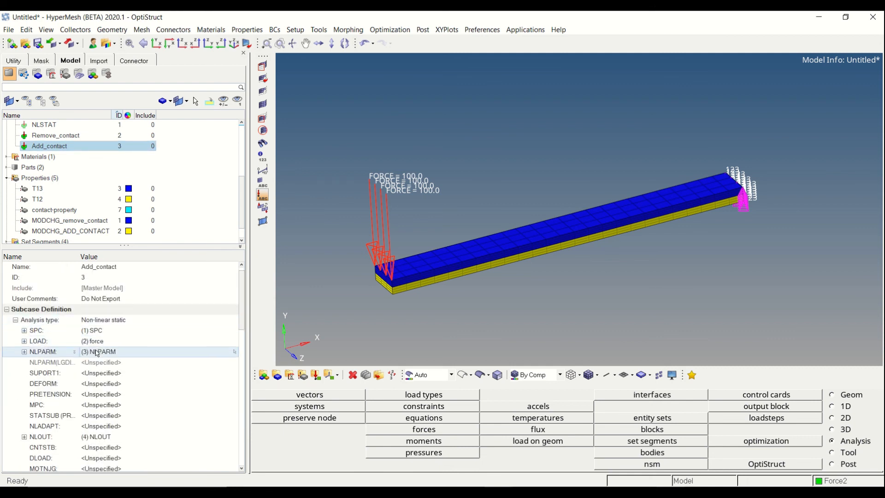
pyautogui.scroll(-2, 100, 341)
pyautogui.scroll(-7, 98, 341)
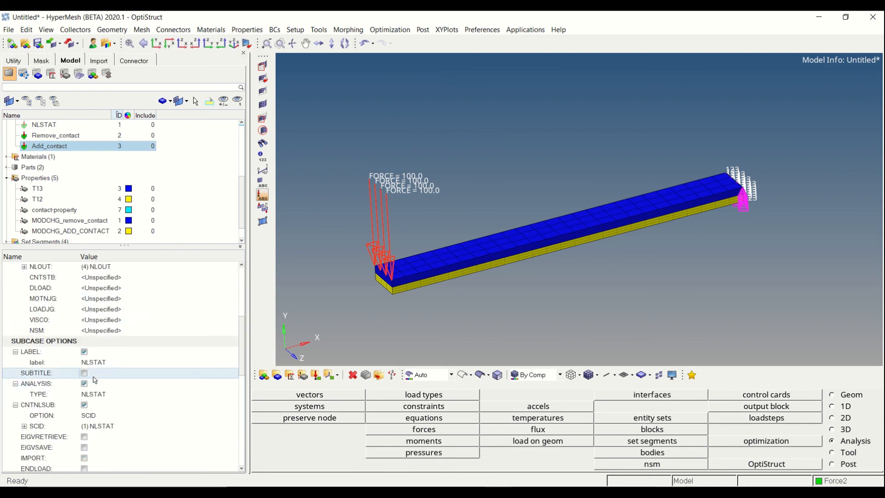
pyautogui.scroll(-2, 99, 346)
pyautogui.scroll(2, 99, 345)
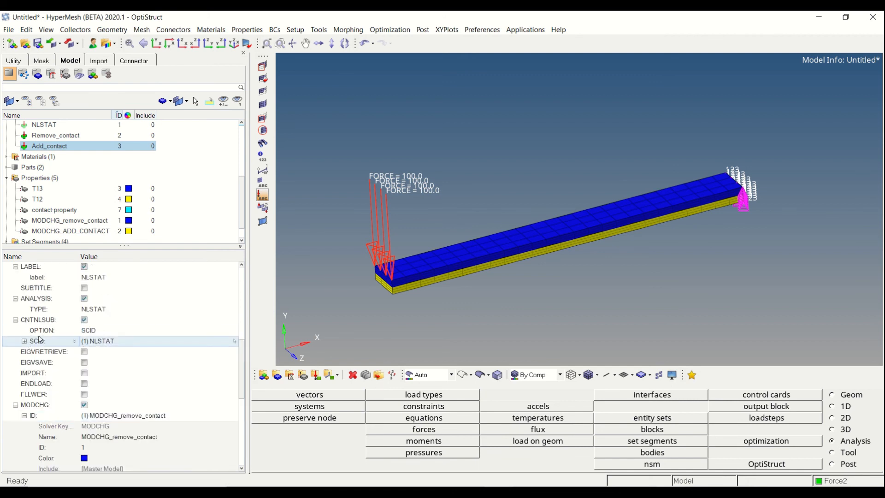
pyautogui.click(106, 341)
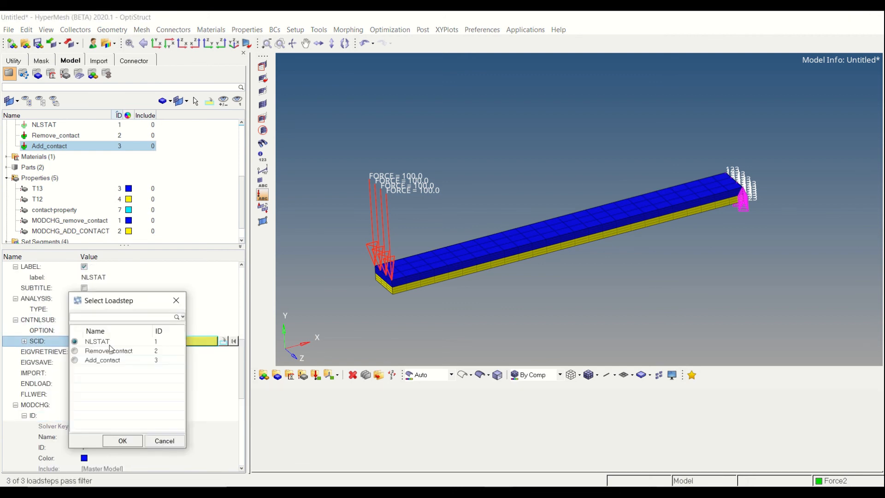
pyautogui.click(107, 342)
pyautogui.click(94, 353)
pyautogui.click(121, 440)
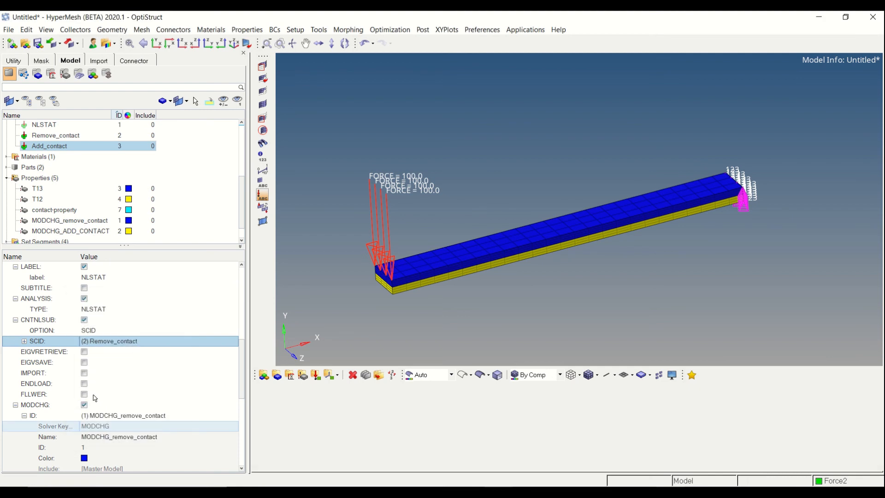
# Assign the MODCHG_ADD_CONTACT property as the MODCHG ID of the Add_contact load step
pyautogui.click(117, 374)
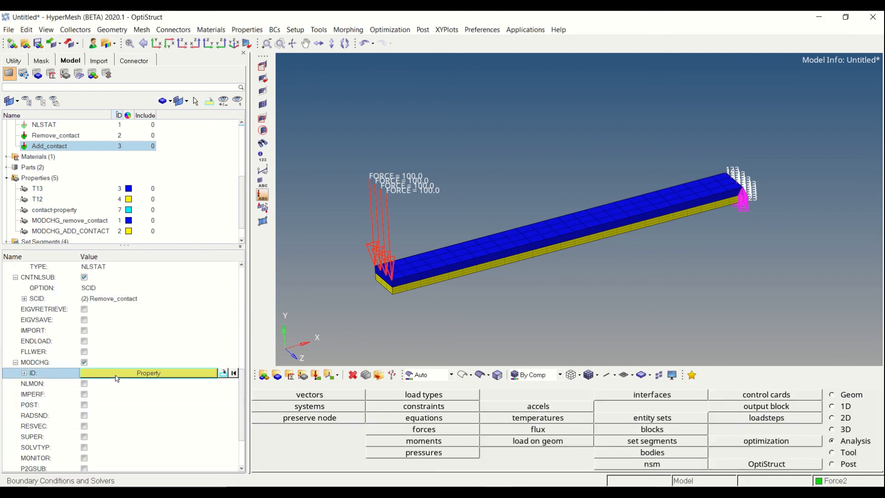
pyautogui.click(116, 374)
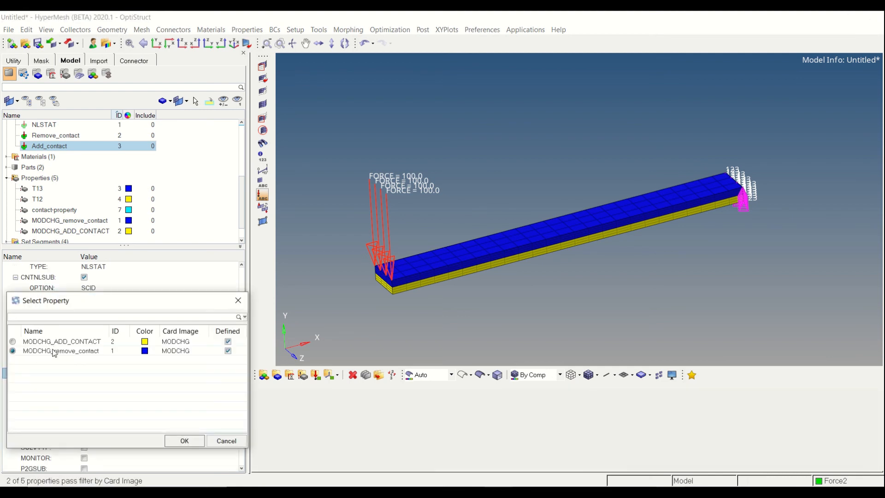
pyautogui.click(72, 345)
pyautogui.click(183, 440)
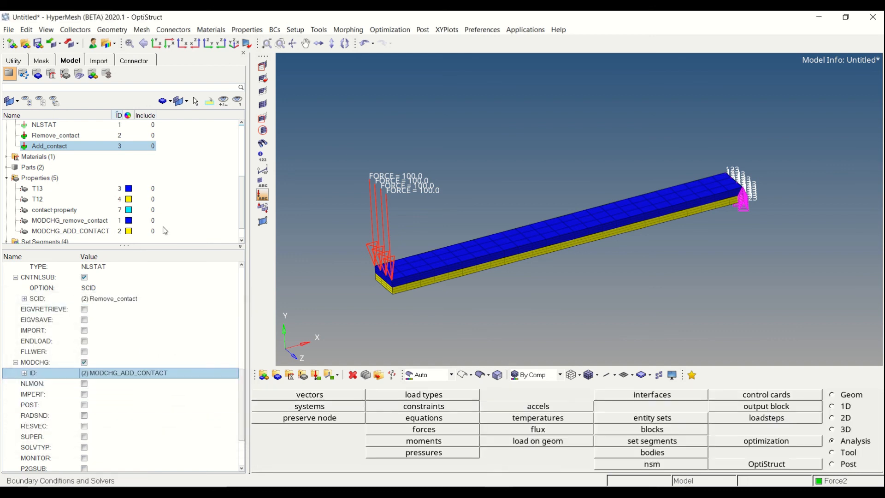
pyautogui.click(186, 220)
pyautogui.scroll(3, 185, 218)
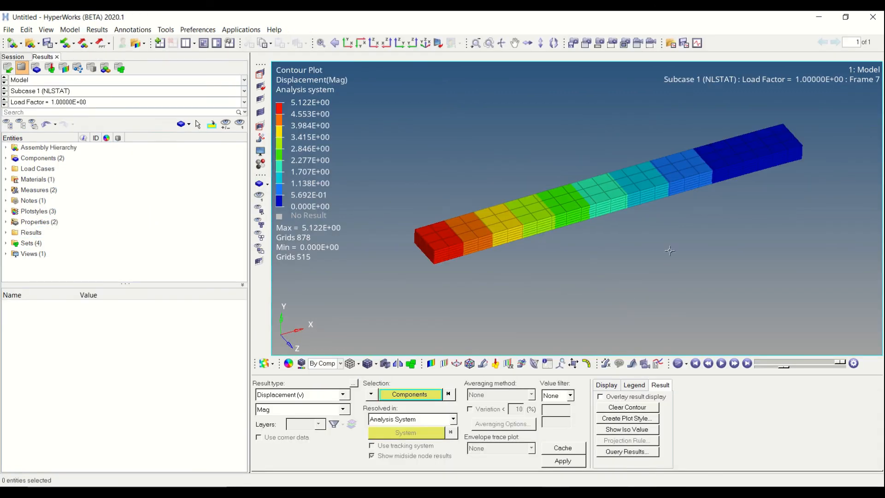
# Animate the displacement contour of Subcase 1 (NLSTAT) on the beam
pyautogui.scroll(3, 613, 254)
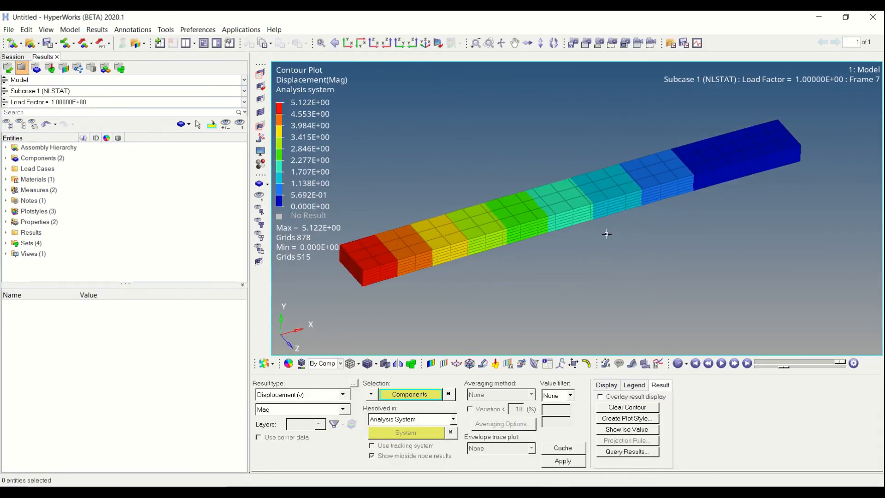
pyautogui.keyDown('ctrl'); pyautogui.moveTo(614, 256); pyautogui.dragTo(648, 263, button='right'); pyautogui.keyUp('ctrl')
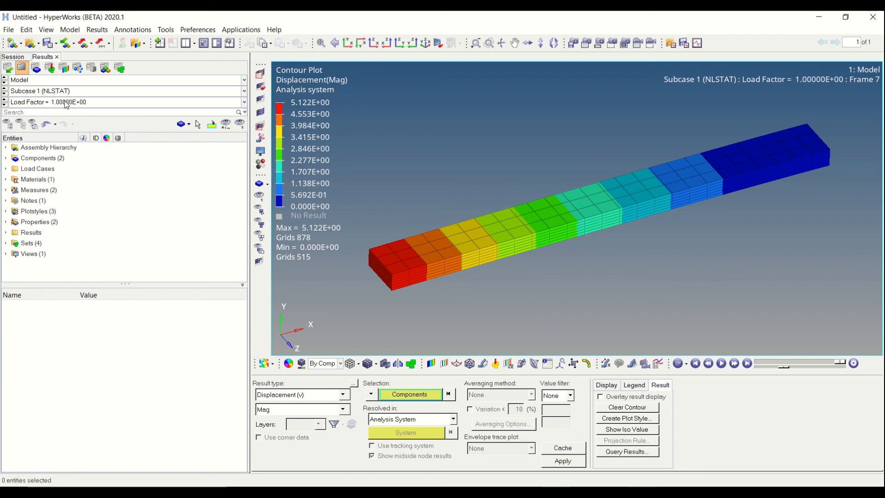
pyautogui.click(722, 363)
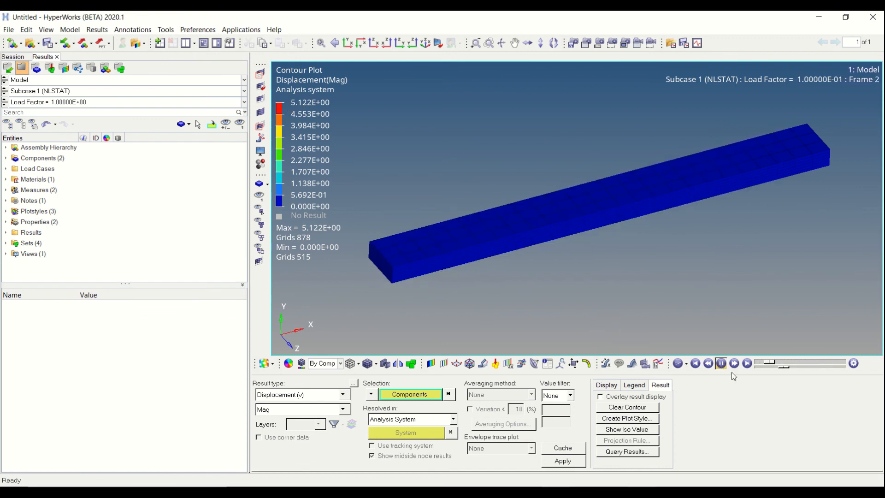
# Load Subcase 2 (NLSTAT) at load factor 2.00000E+00 and animate its displacement contour
pyautogui.click(71, 91)
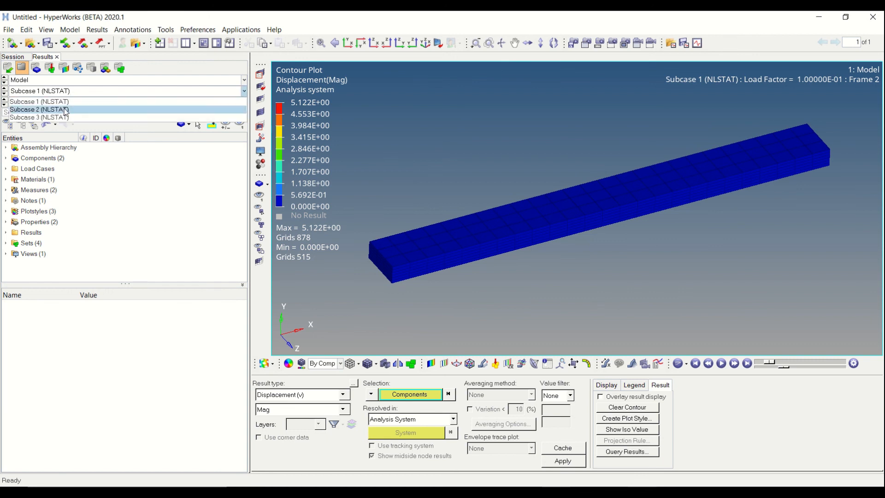
pyautogui.click(65, 110)
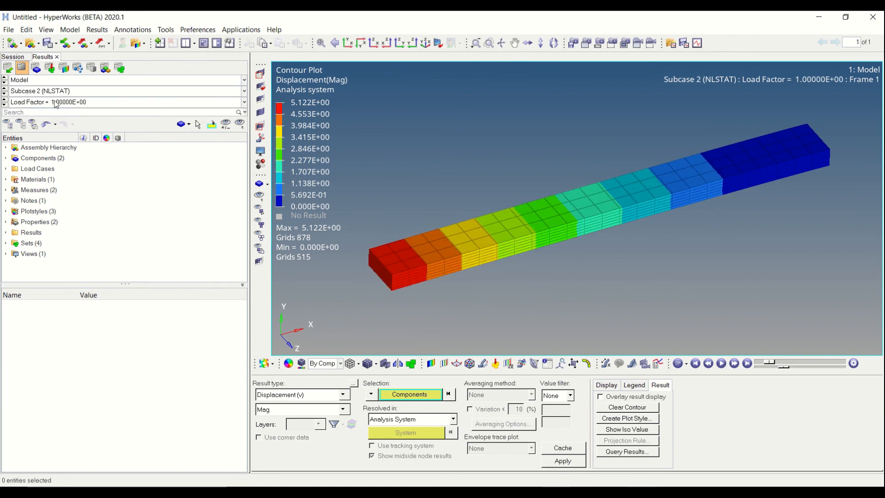
pyautogui.click(55, 102)
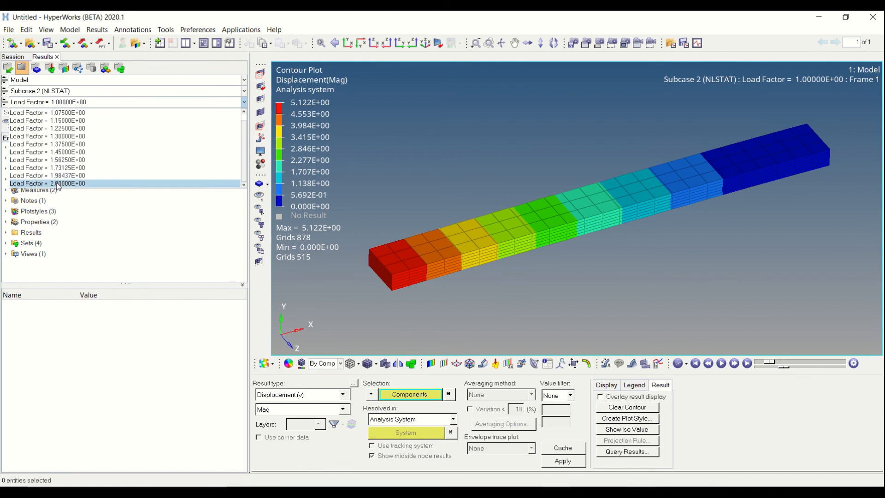
pyautogui.click(58, 184)
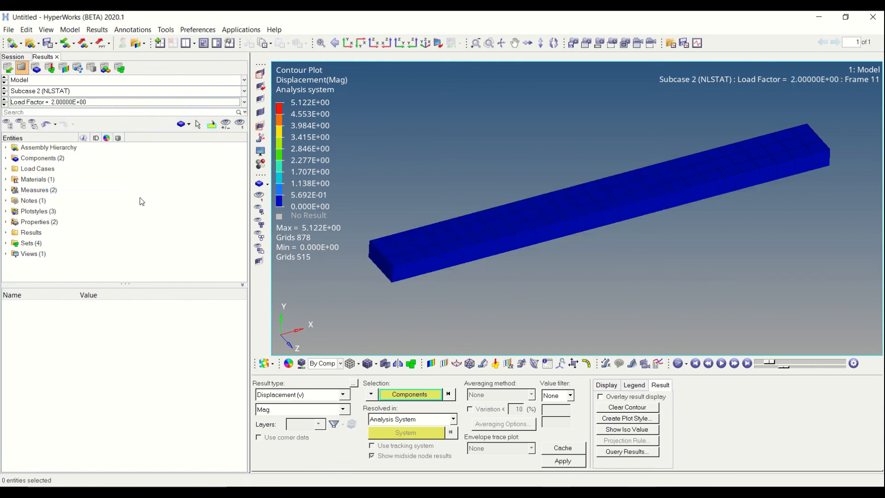
pyautogui.click(722, 364)
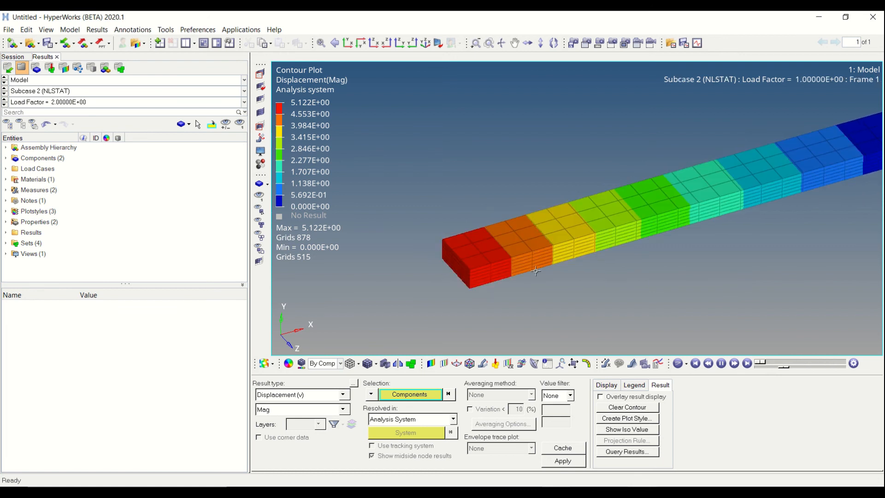
pyautogui.click(709, 366)
# Load Subcase 3 (NLSTAT) at load factor 3.00000E+00, apply the displacement contour and animate it
pyautogui.click(59, 92)
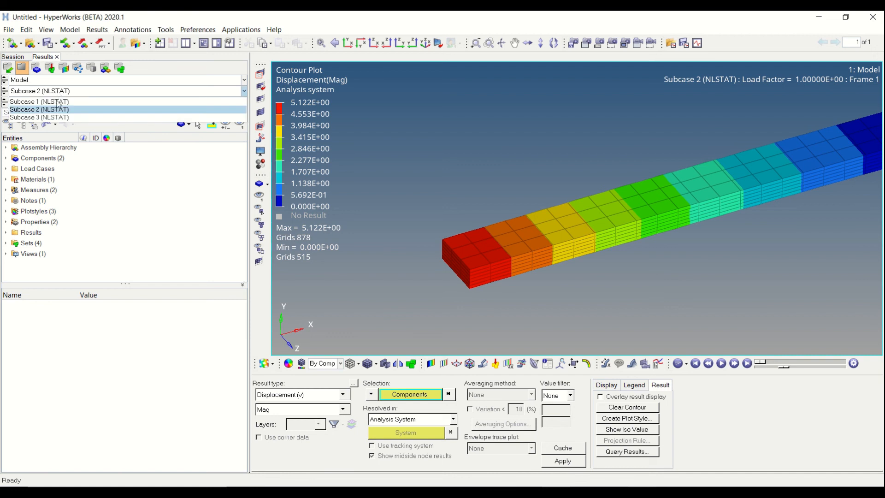
pyautogui.click(59, 117)
pyautogui.click(67, 102)
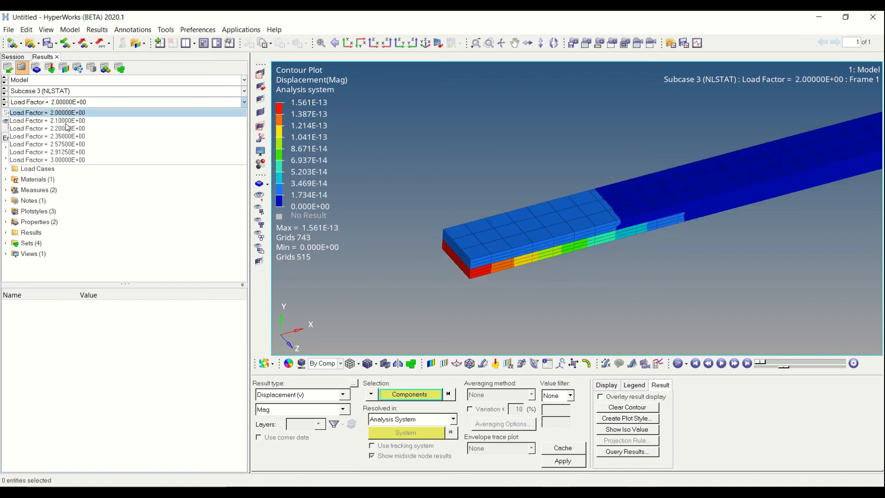
pyautogui.click(60, 159)
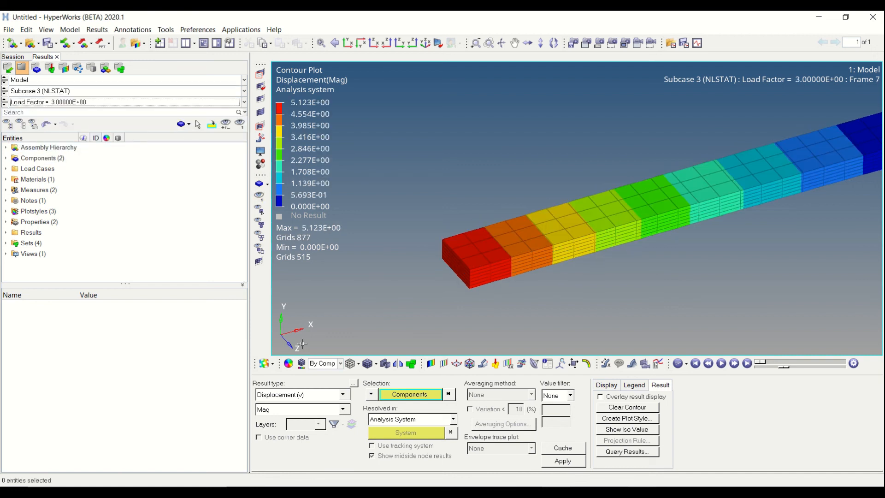
pyautogui.click(574, 463)
pyautogui.click(721, 363)
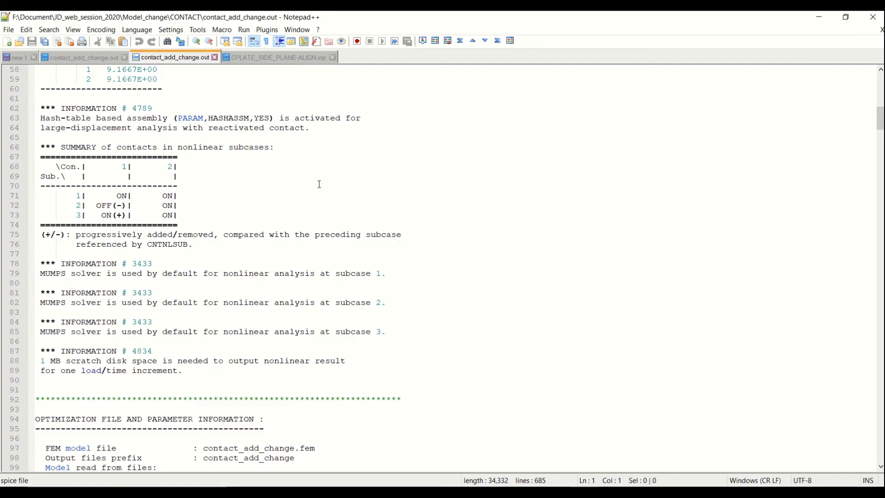
# Review the summary of contacts in nonlinear subcases in contact_add_change.out
pyautogui.scroll(5, 198, 175)
pyautogui.scroll(-6, 186, 221)
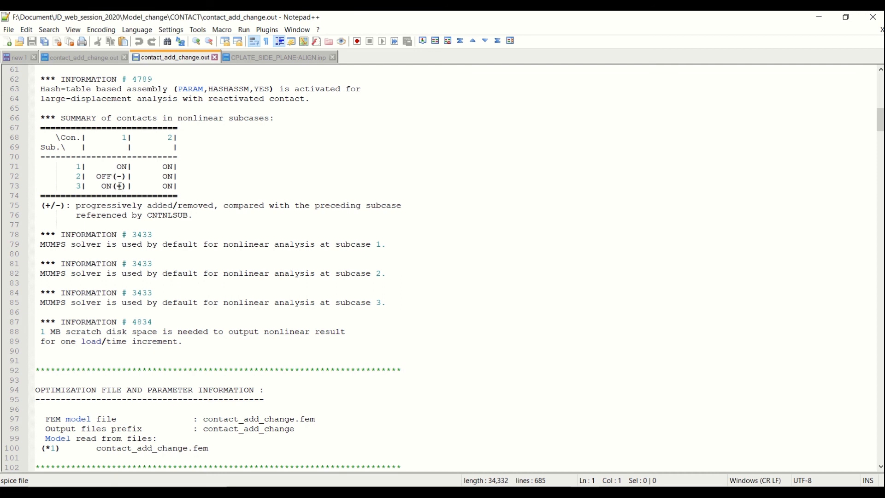
pyautogui.scroll(-2, 169, 257)
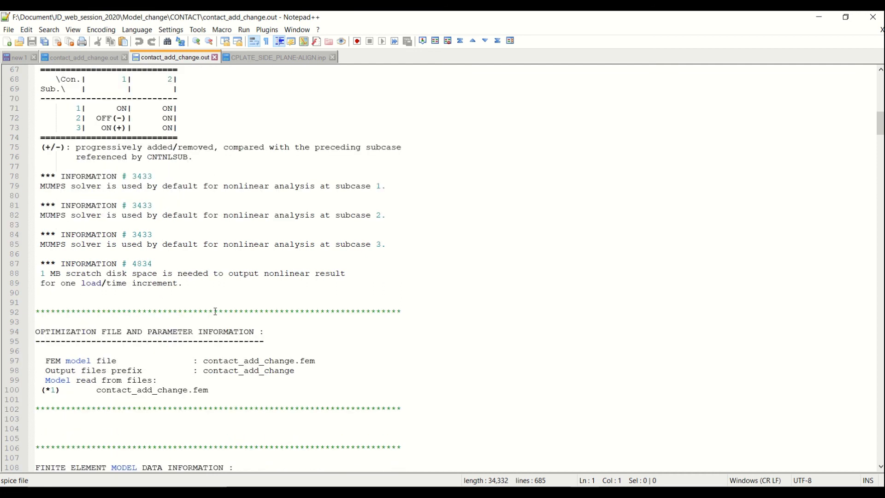
pyautogui.scroll(5, 203, 322)
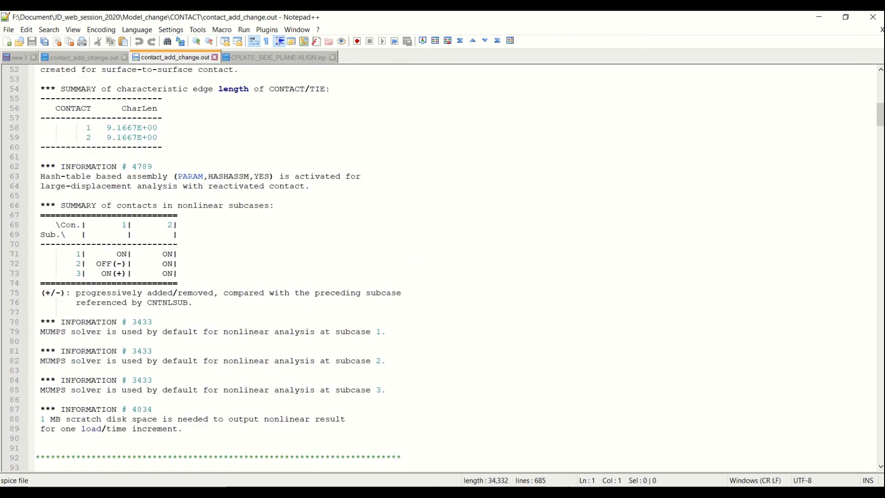
# Switch to HyperMesh and review which elements belong to the Model_change_remove_all set
pyautogui.hotkey('alt', 'Tab')
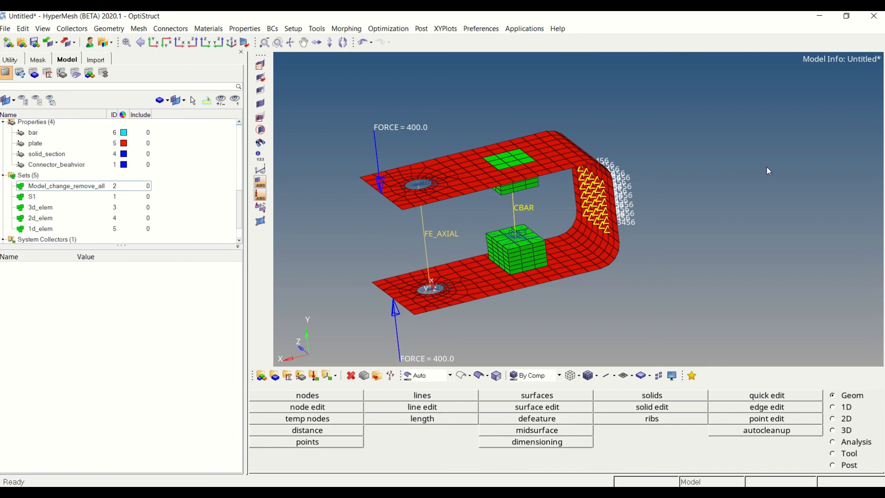
pyautogui.click(71, 189)
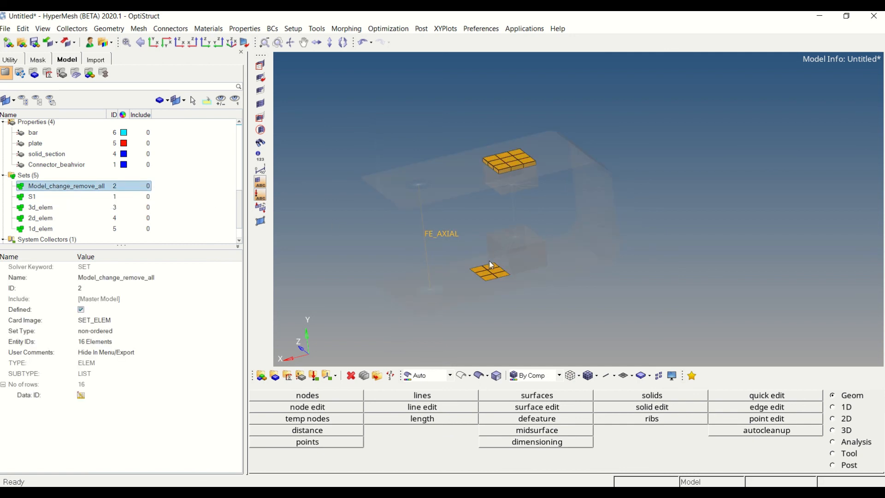
pyautogui.click(211, 209)
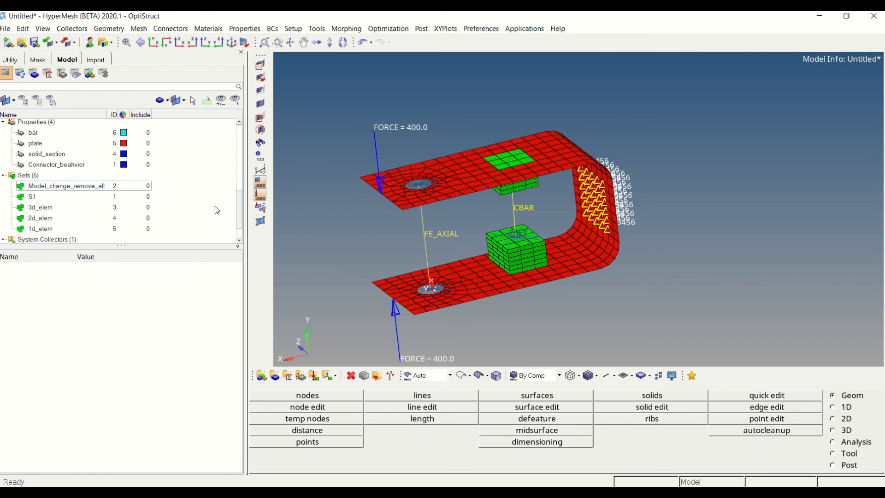
# Create a MODCHG property and name it Remove_element
pyautogui.hotkey('ctrl', 'f')
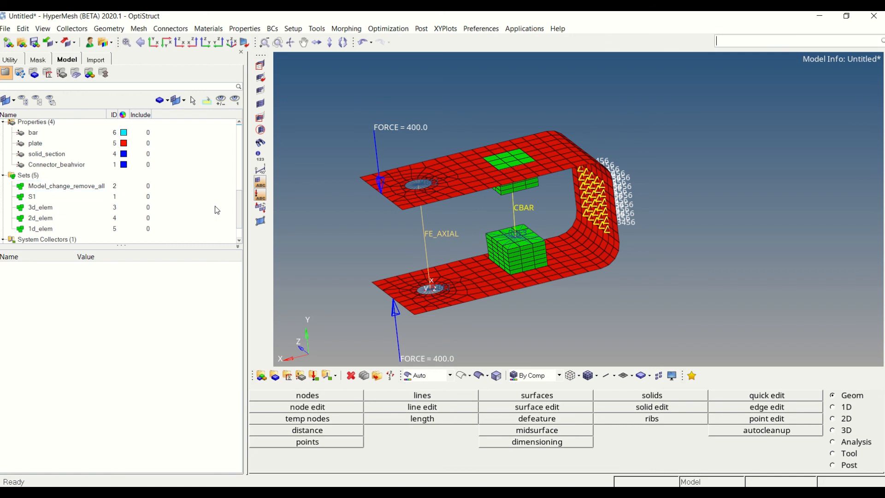
pyautogui.write('MODCH')
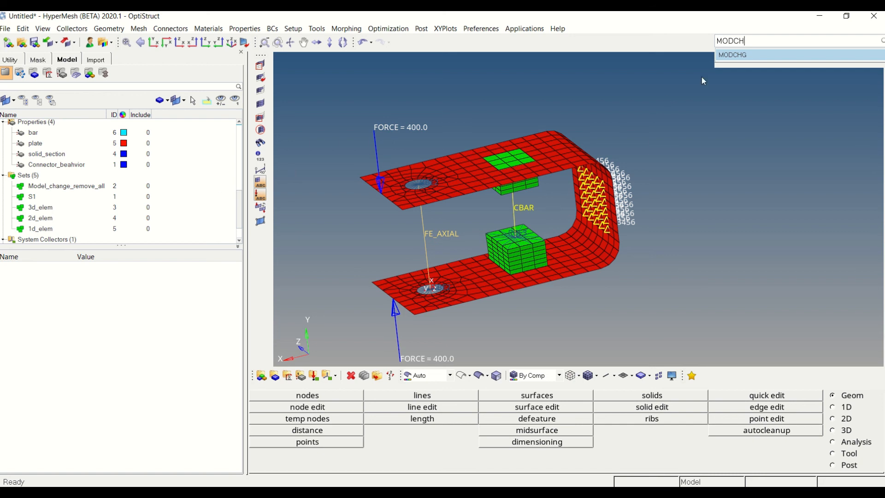
pyautogui.click(731, 55)
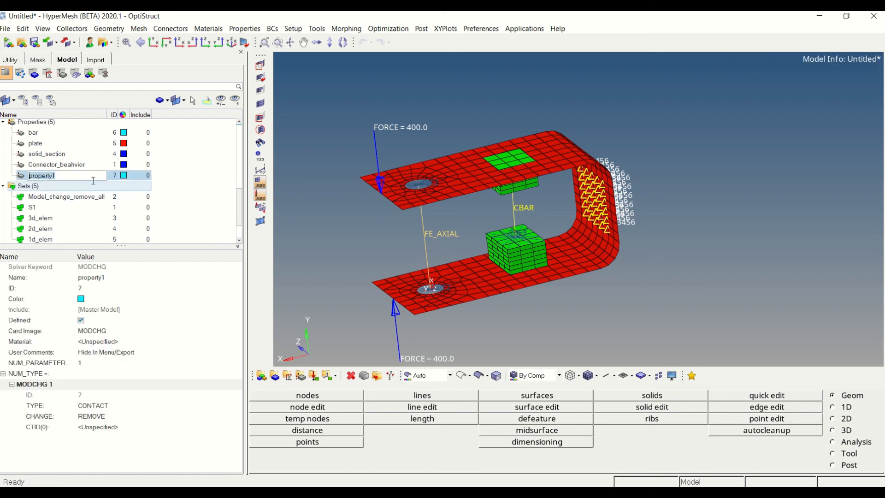
pyautogui.write('Remove_element')
pyautogui.press('Return')
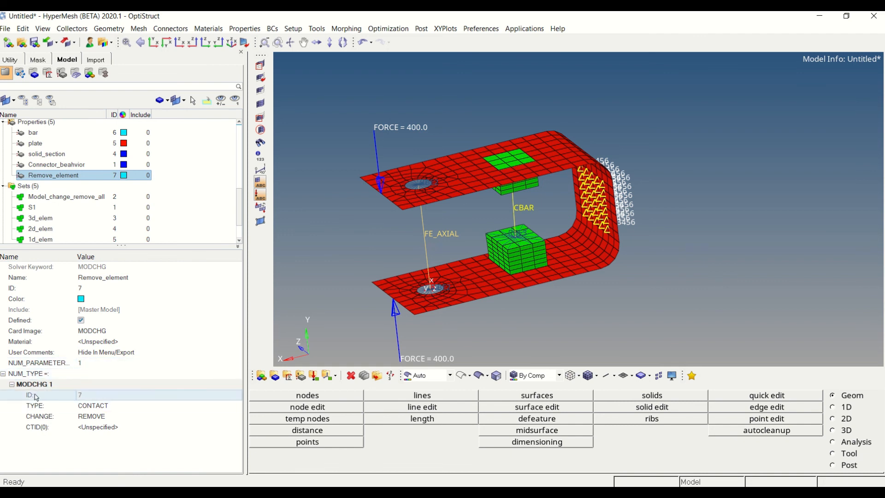
# Set the Remove_element property's type to ELMSET and its change option to REMOVE
pyautogui.click(53, 406)
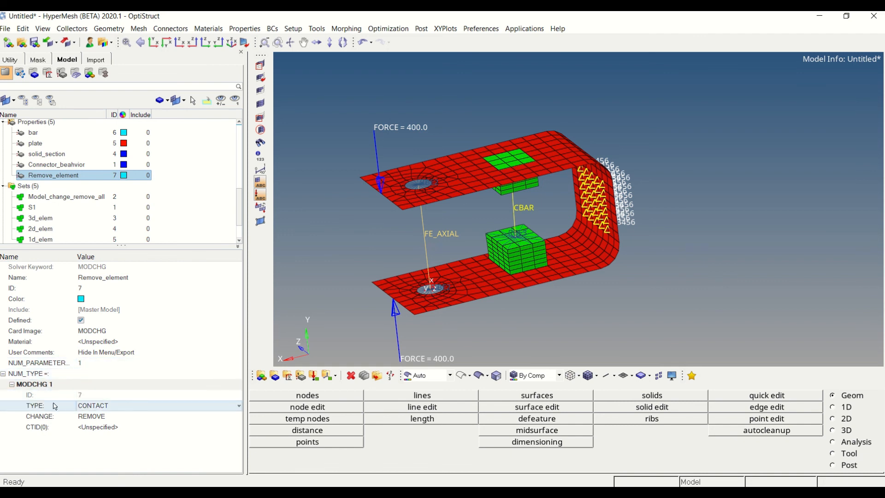
pyautogui.click(104, 407)
pyautogui.click(102, 425)
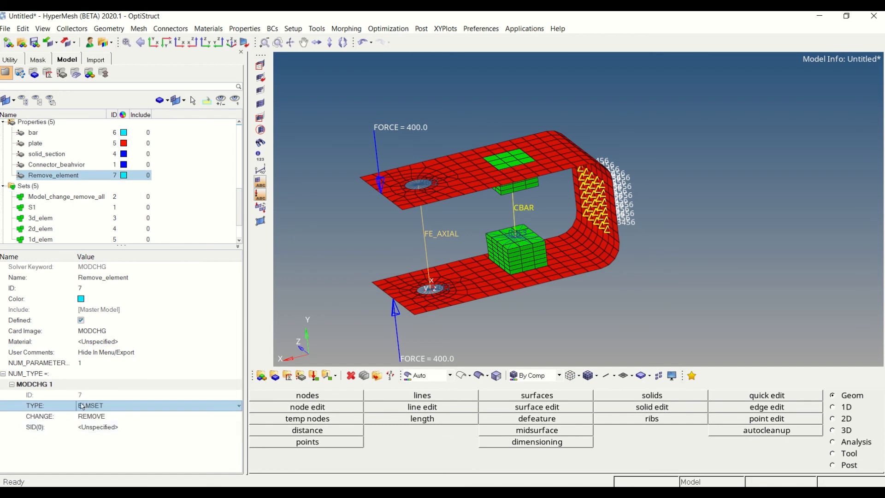
pyautogui.click(48, 416)
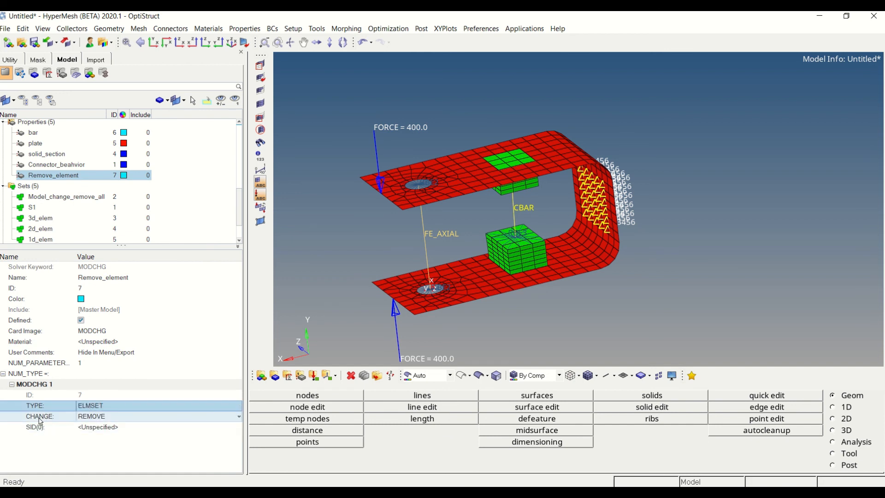
pyautogui.click(91, 417)
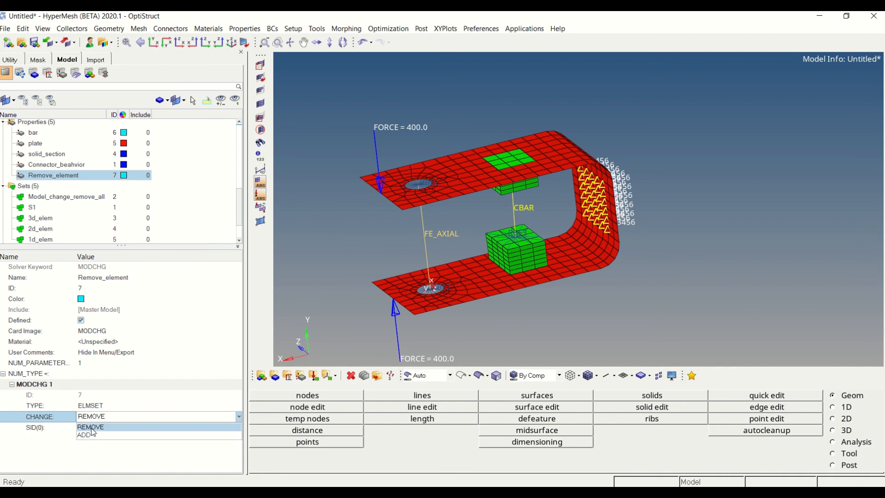
pyautogui.click(91, 428)
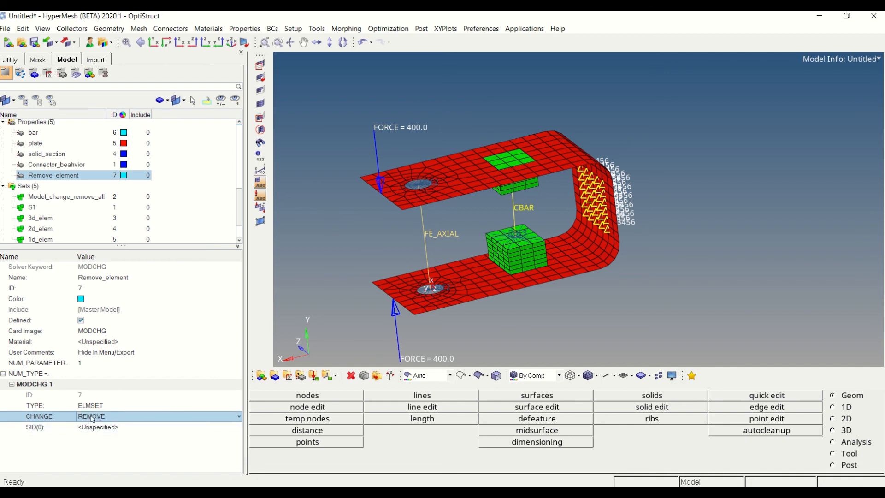
# Assign the Model_change_remove_all set as the SID of the Remove_element property
pyautogui.click(92, 428)
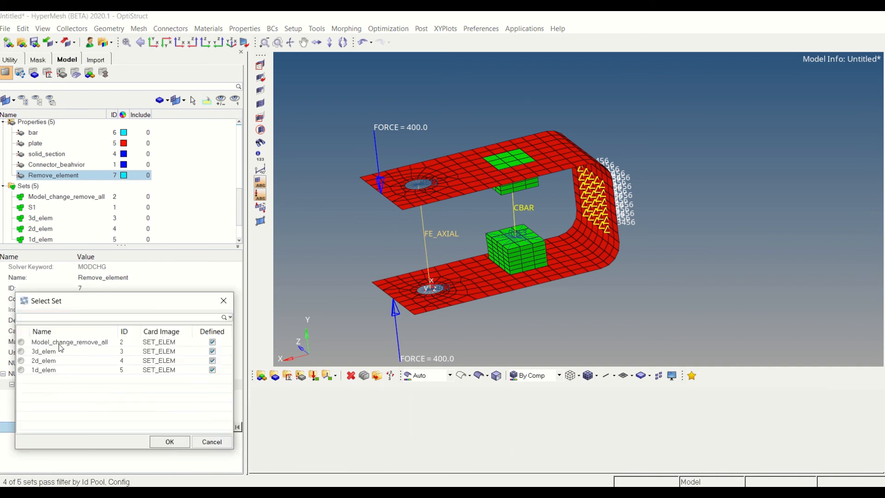
pyautogui.click(159, 441)
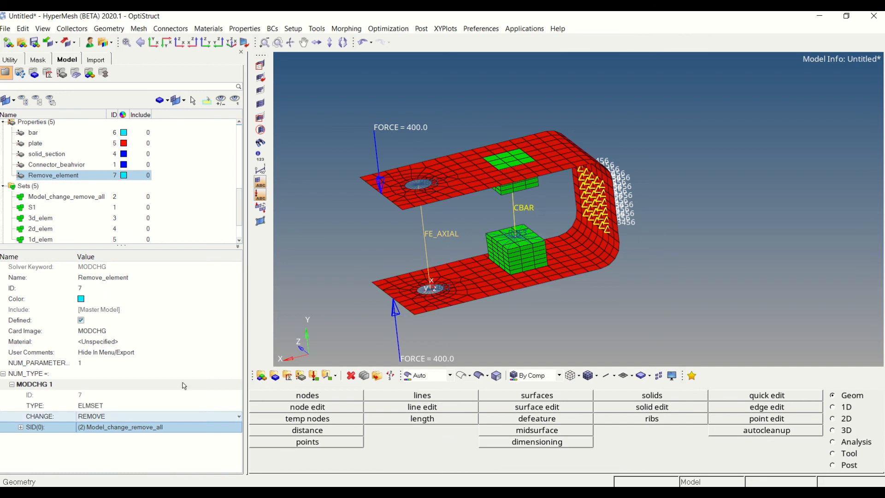
pyautogui.click(201, 198)
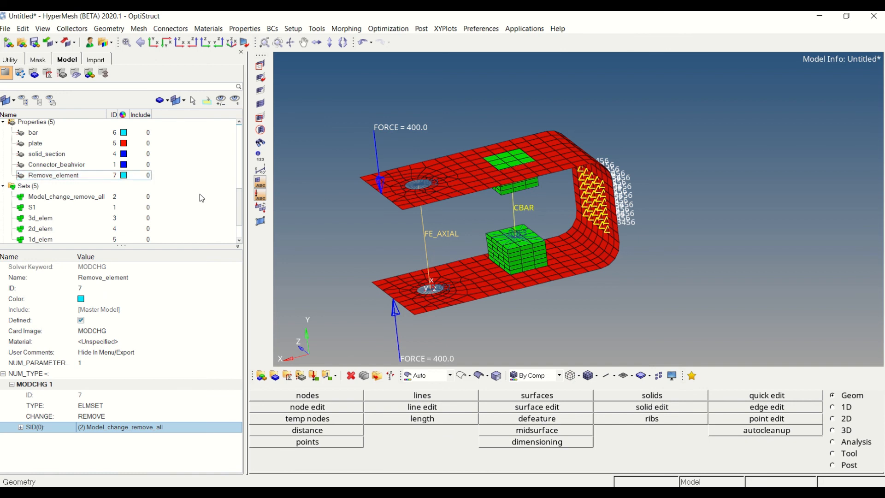
# Duplicate the LC1 load step and name the copy Remove
pyautogui.scroll(3, 201, 199)
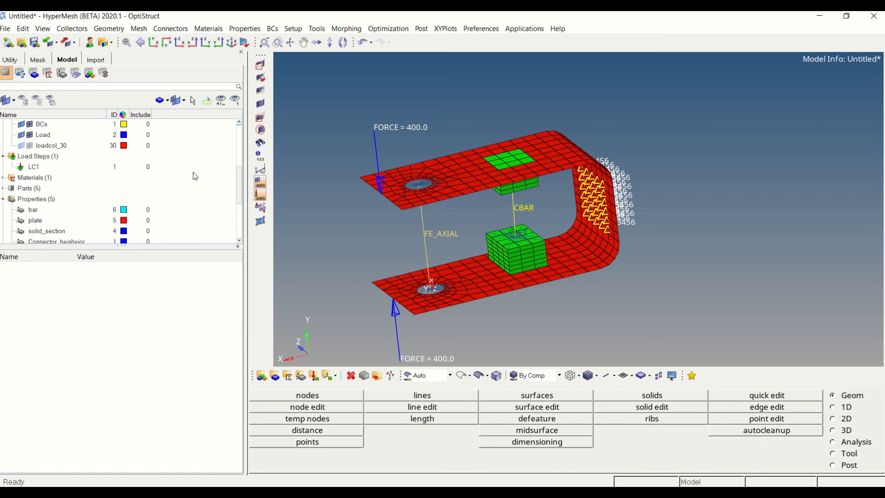
pyautogui.rightClick(48, 170)
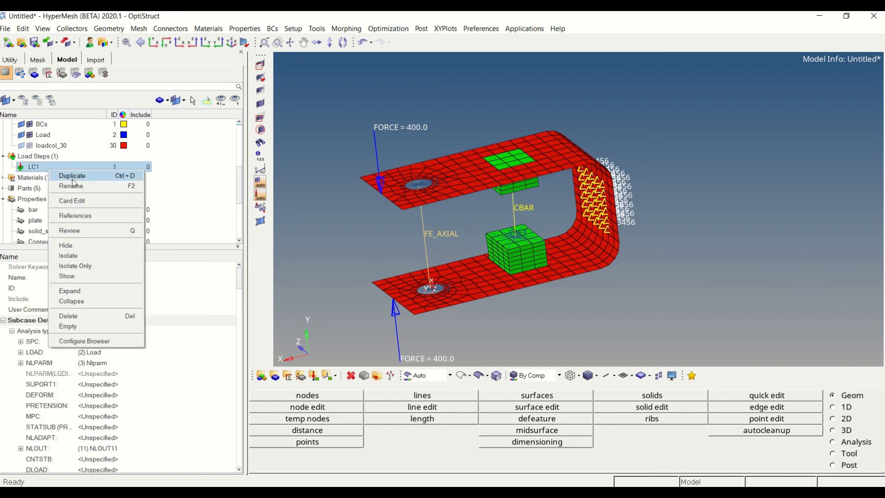
pyautogui.click(74, 175)
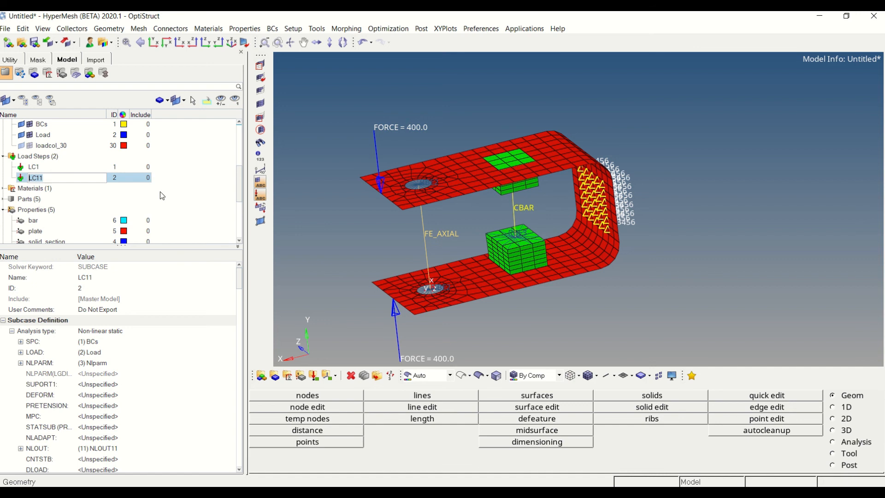
pyautogui.click(70, 180)
pyautogui.write('Remove')
pyautogui.press('Return')
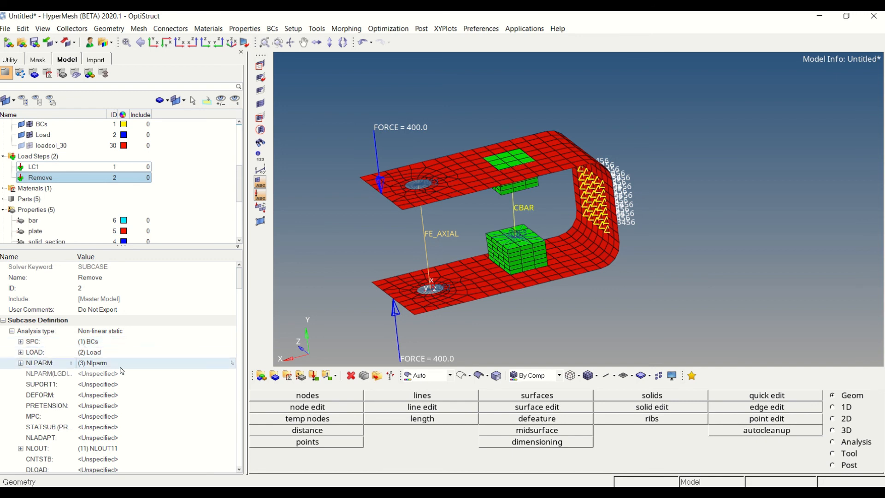
# Enable MODCHG for the Remove load step and assign the Remove_element property to it
pyautogui.moveTo(241, 280); pyautogui.dragTo(240, 310)
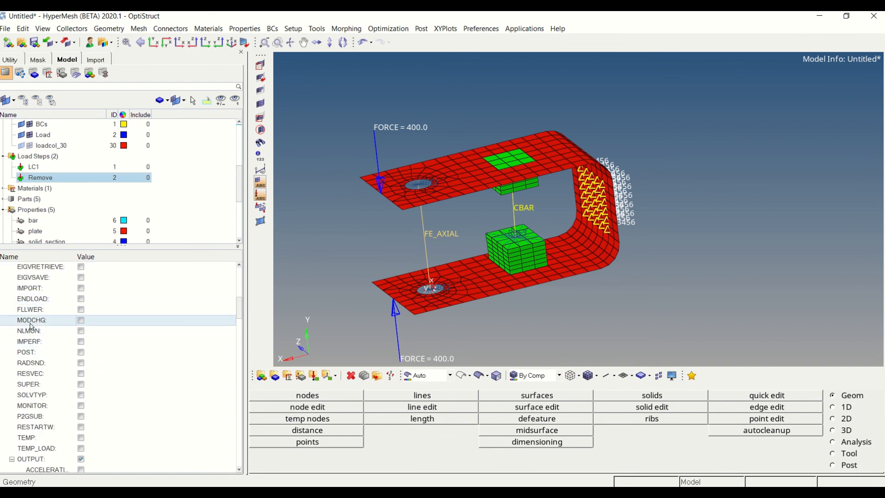
pyautogui.click(81, 321)
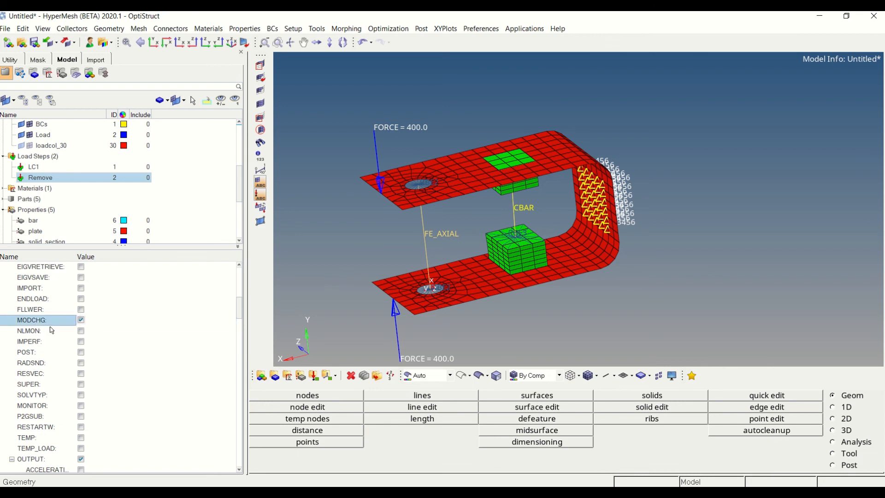
pyautogui.click(106, 330)
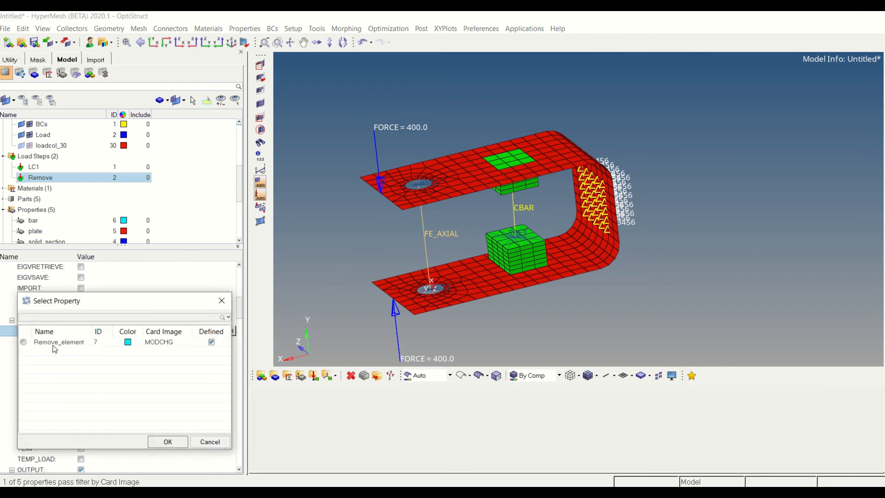
pyautogui.click(54, 343)
pyautogui.click(168, 441)
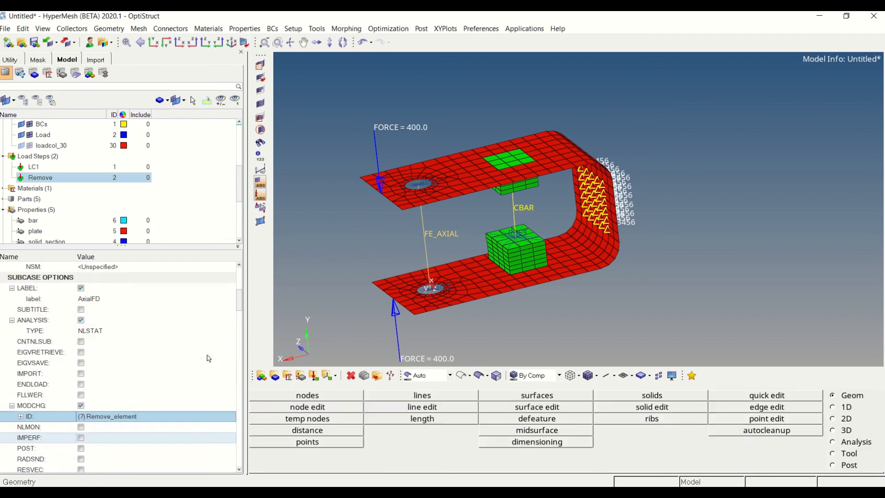
# Enable CNTNLSUB for the Remove load step with the SCID option and LC1 as the load step it continues from
pyautogui.scroll(2, 209, 359)
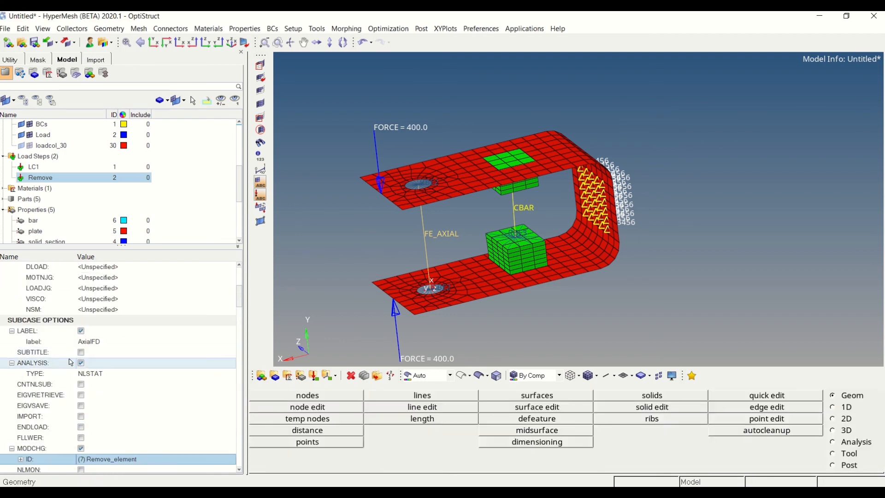
pyautogui.click(101, 384)
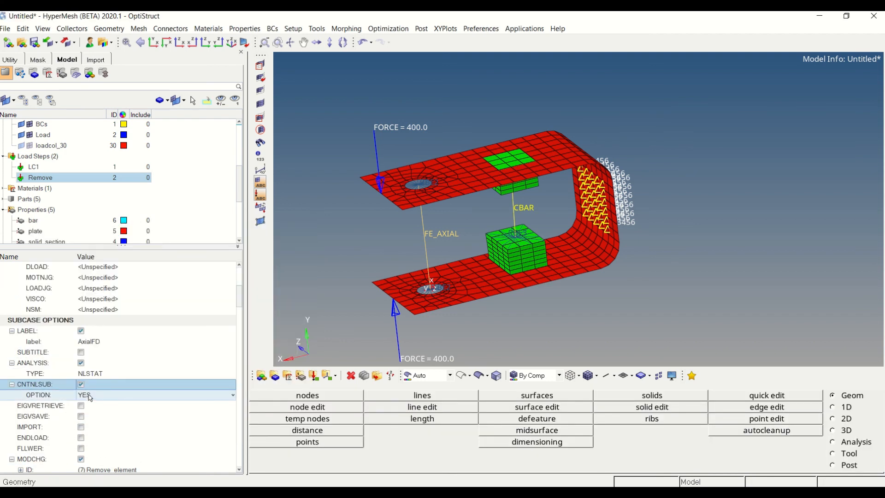
pyautogui.click(90, 395)
pyautogui.click(97, 427)
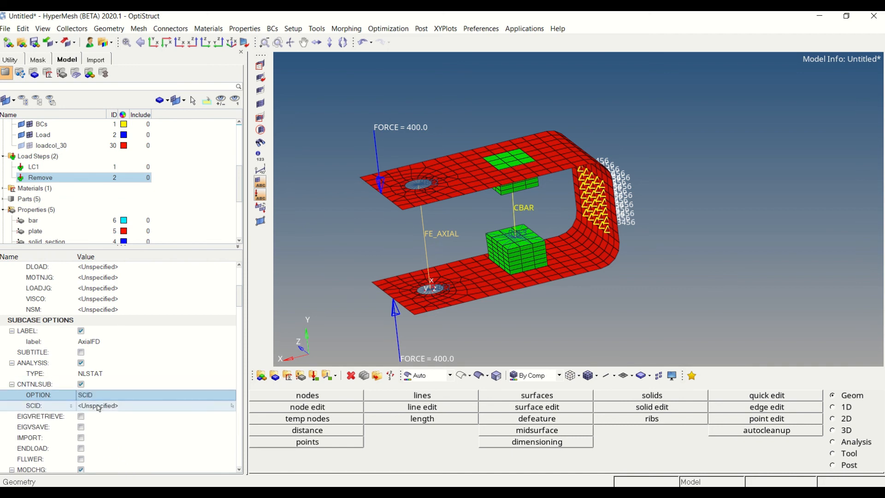
pyautogui.click(99, 406)
pyautogui.click(100, 345)
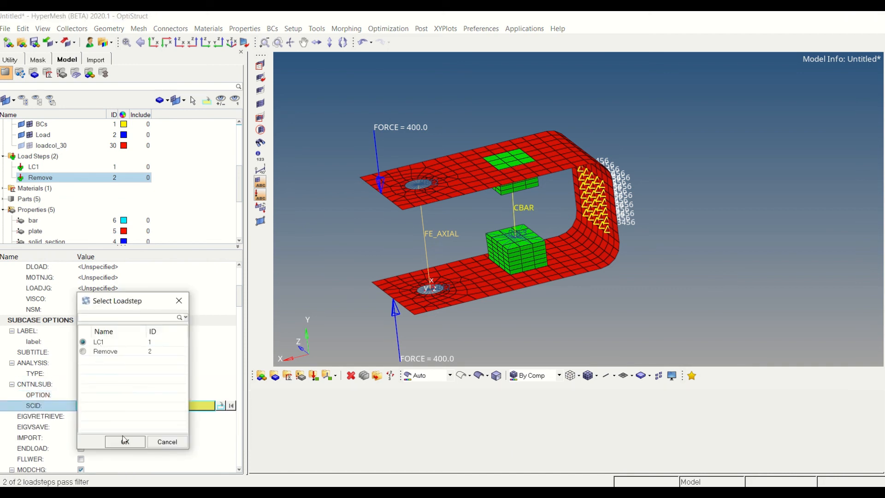
pyautogui.click(124, 441)
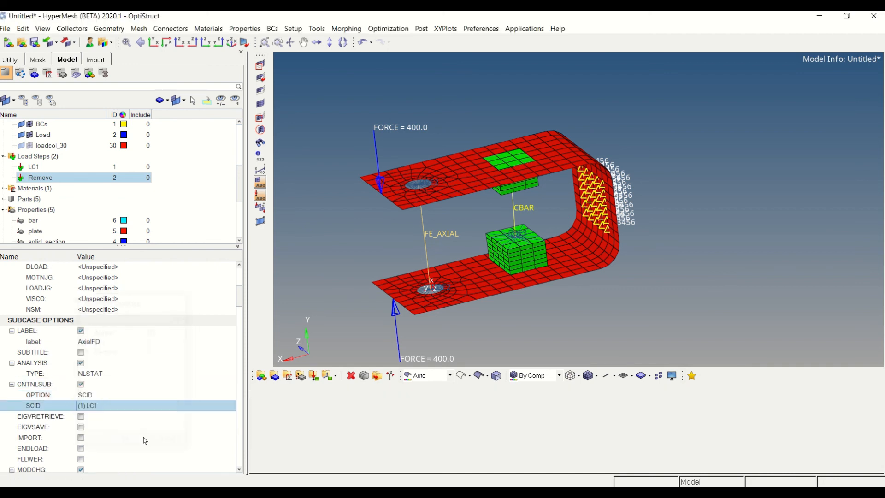
pyautogui.click(188, 212)
# Create another MODCHG property and name it Add_element
pyautogui.scroll(1, 183, 216)
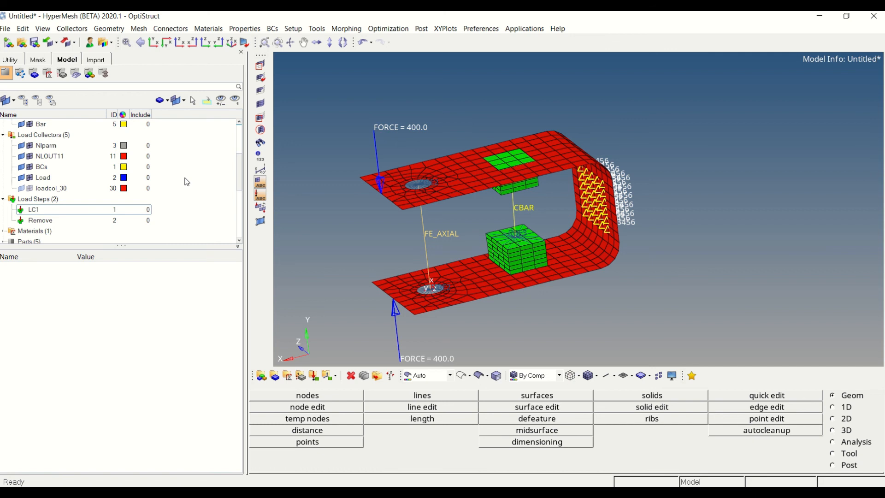
pyautogui.hotkey('ctrl', 'f')
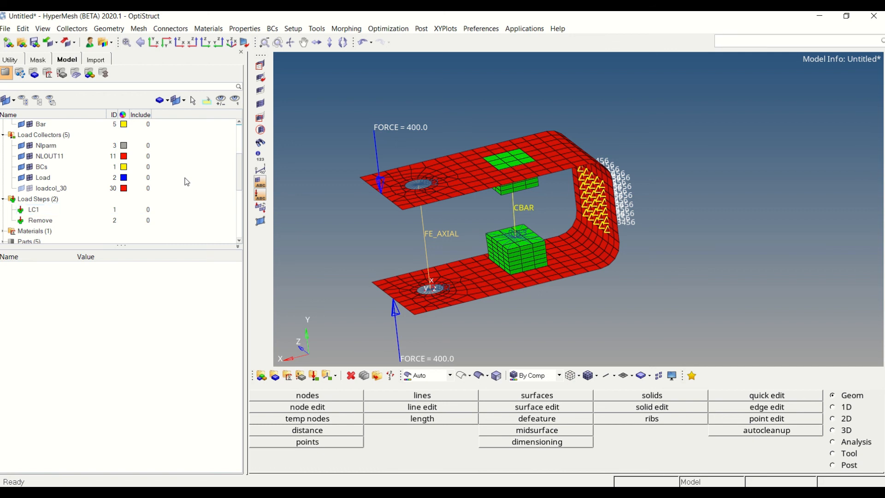
pyautogui.write('MODC')
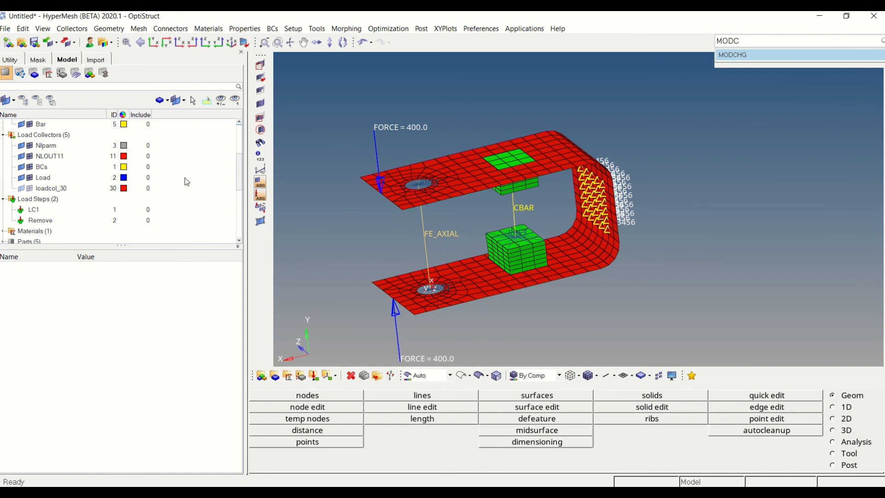
pyautogui.press('Escape')
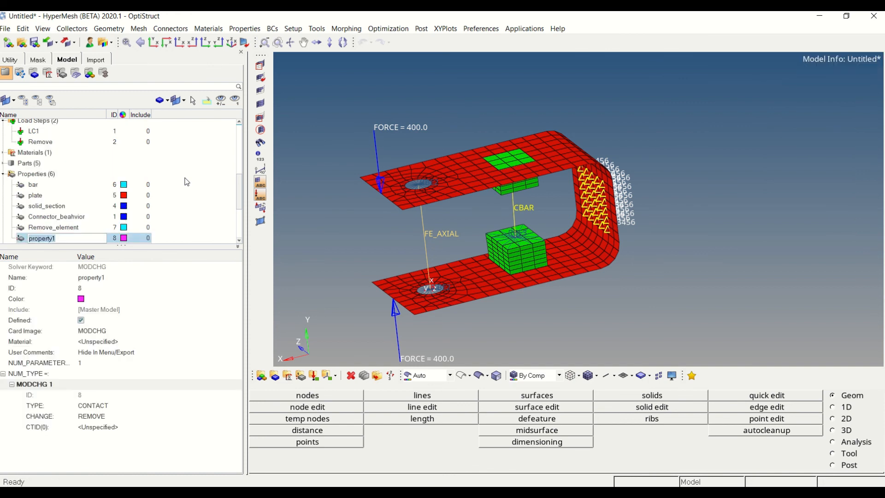
pyautogui.write('Add_element')
pyautogui.press('Return')
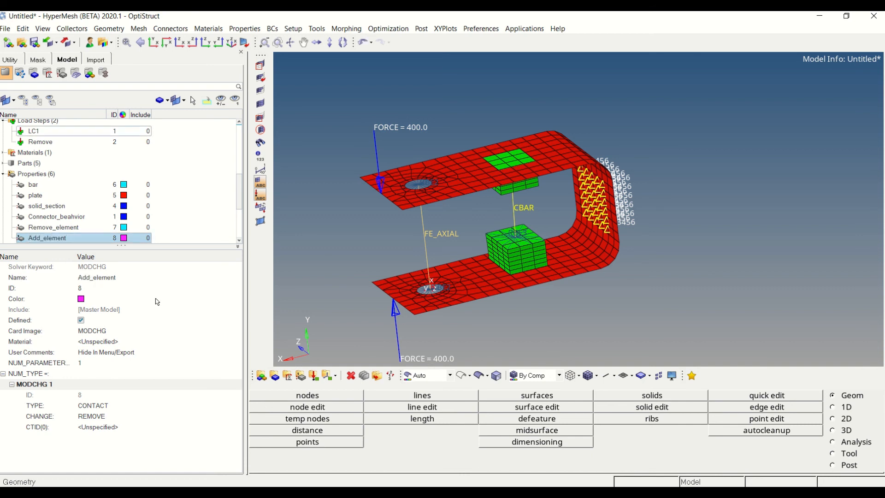
# Set the Add_element property's type to ELMSET, its change option to ADD and OPT to WISTRN
pyautogui.click(82, 407)
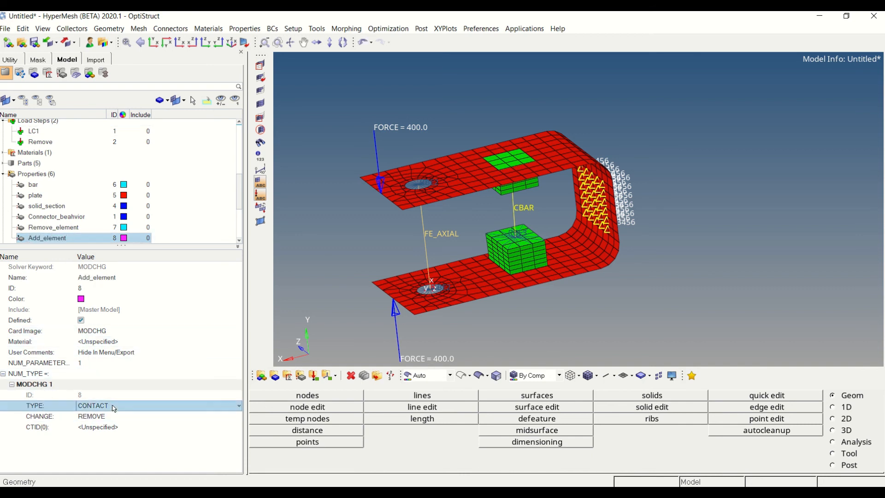
pyautogui.click(97, 424)
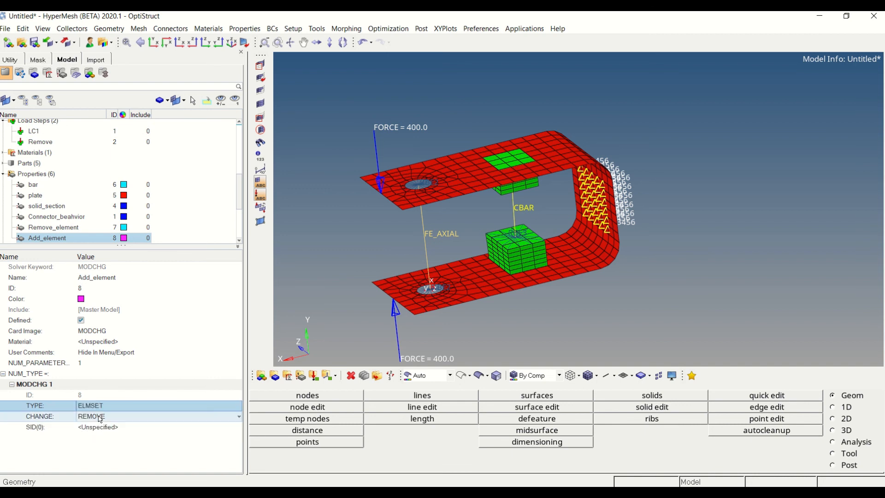
pyautogui.click(99, 417)
pyautogui.click(91, 434)
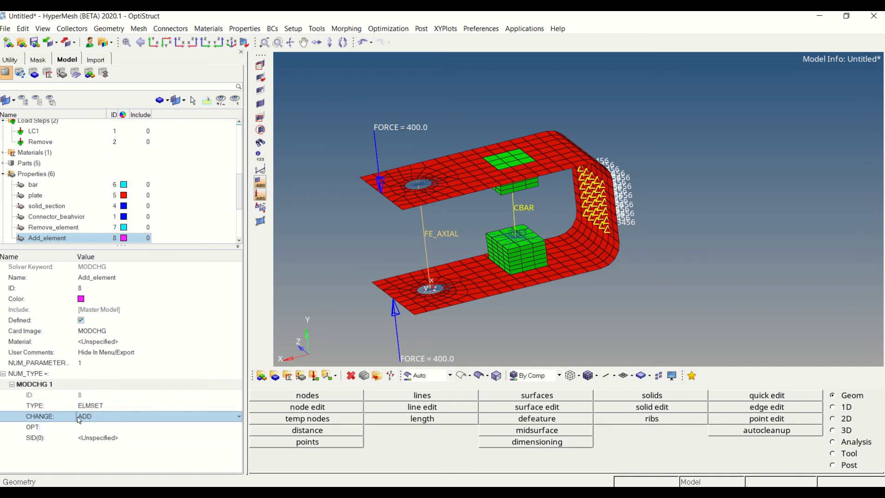
pyautogui.click(100, 427)
pyautogui.click(99, 427)
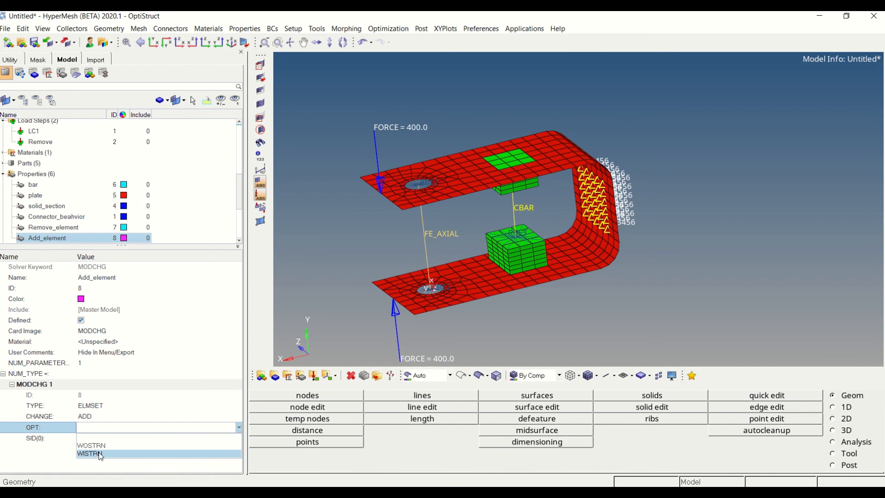
pyautogui.click(100, 454)
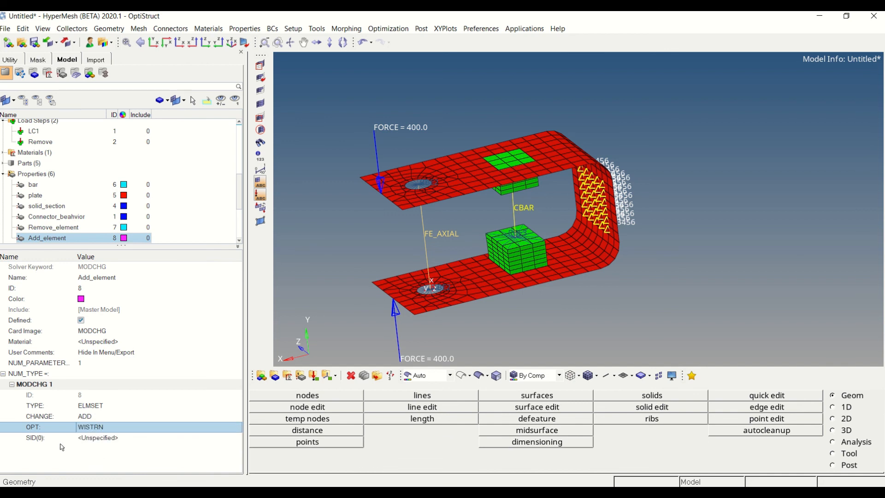
# Assign the Model_change_remove_all set as the SID of the Add_element property
pyautogui.click(82, 440)
pyautogui.click(82, 440)
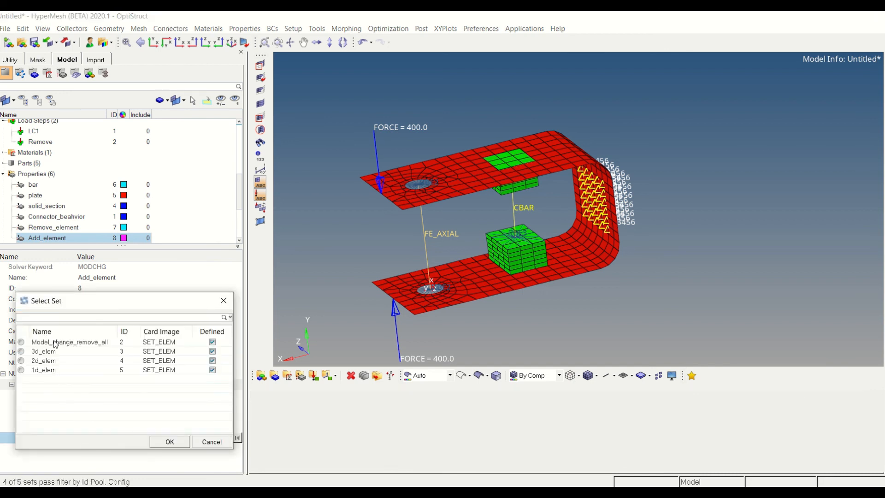
pyautogui.click(55, 344)
pyautogui.click(168, 442)
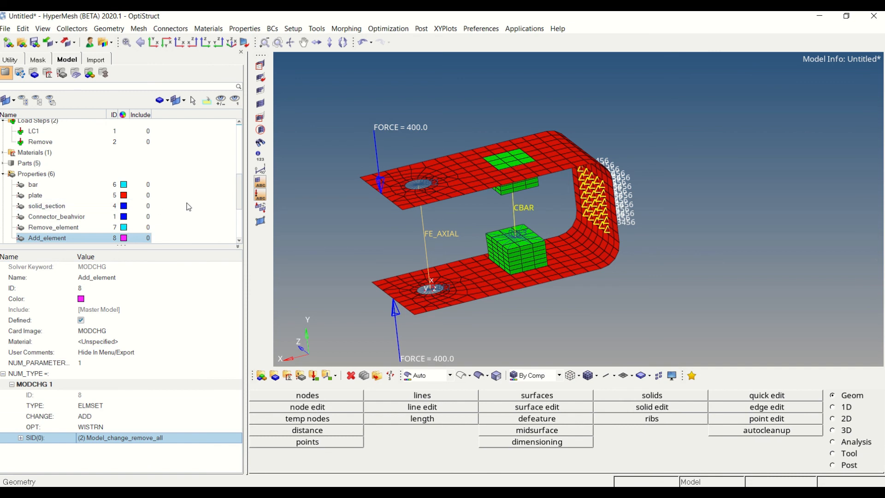
pyautogui.click(195, 216)
# Duplicate the Remove load step and name the copy Add_element
pyautogui.scroll(4, 193, 211)
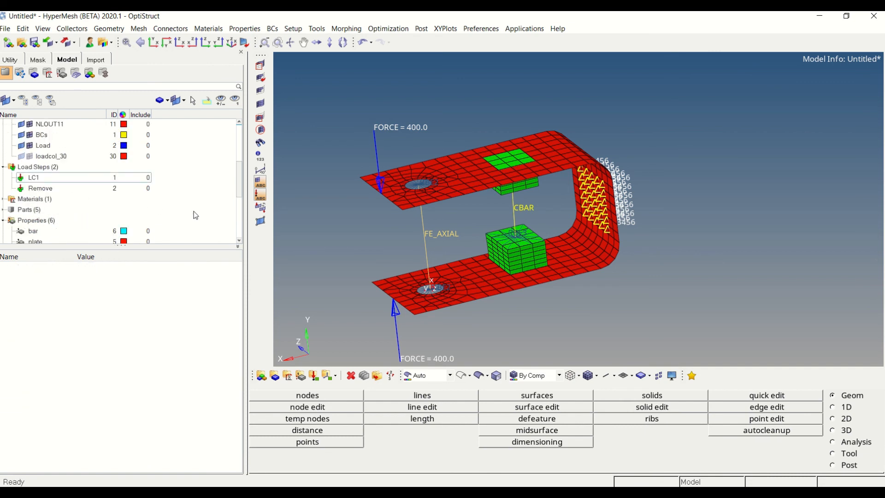
pyautogui.scroll(-2, 114, 218)
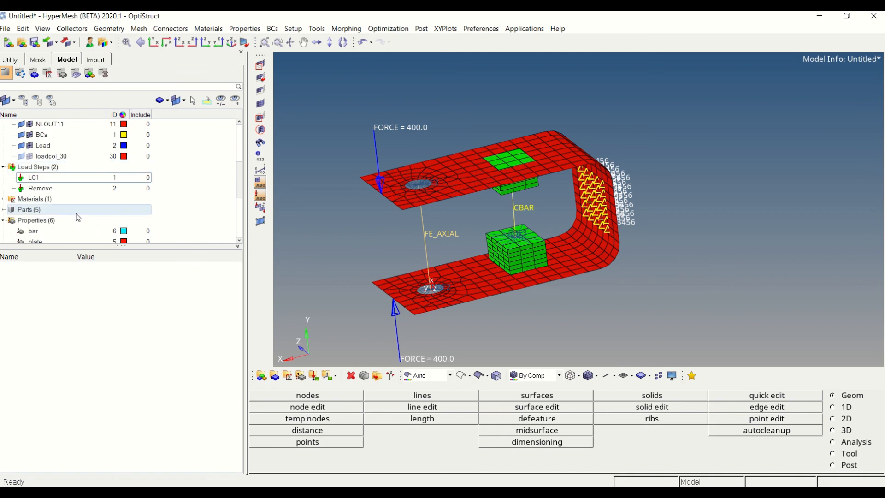
pyautogui.click(58, 189)
pyautogui.rightClick(58, 190)
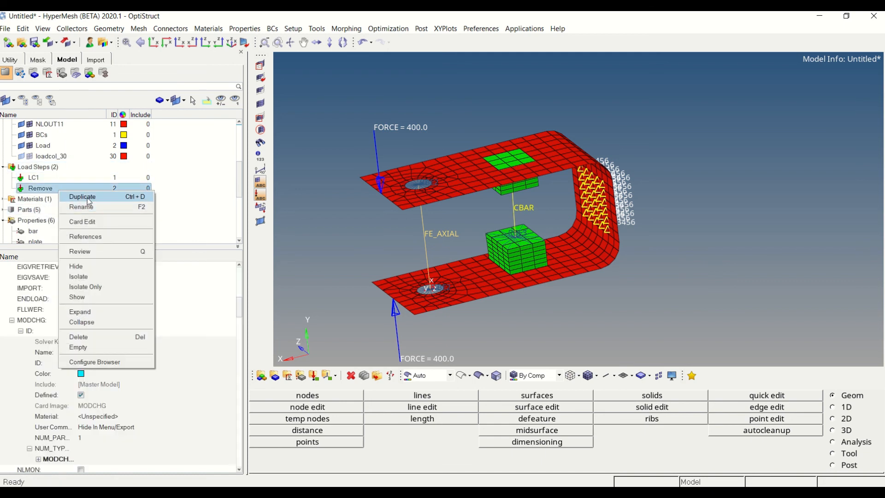
pyautogui.click(88, 198)
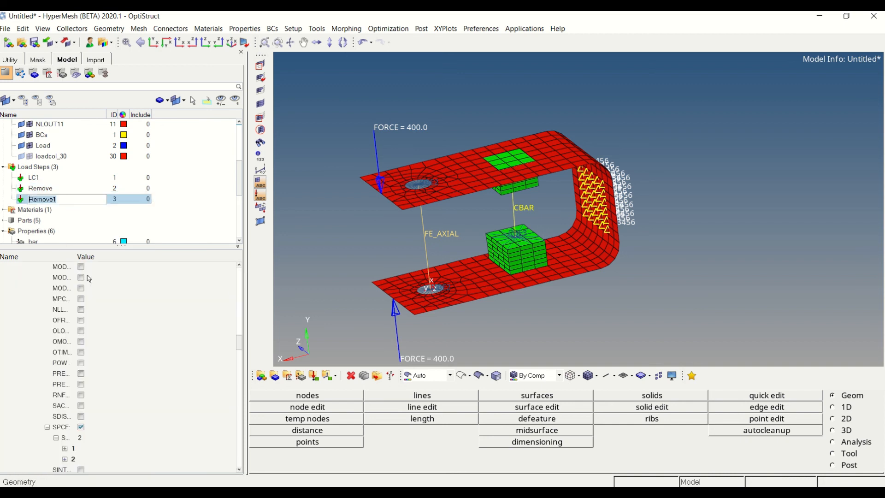
pyautogui.moveTo(239, 343); pyautogui.dragTo(237, 272)
pyautogui.click(110, 277)
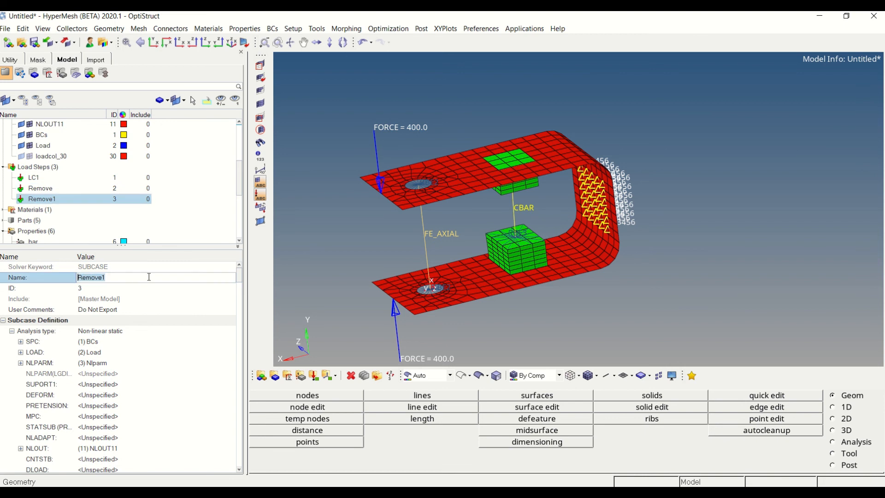
pyautogui.hotkey('ctrl', 'a')
pyautogui.press('BackSpace')
pyautogui.write('Add_elemen')
pyautogui.press('Return')
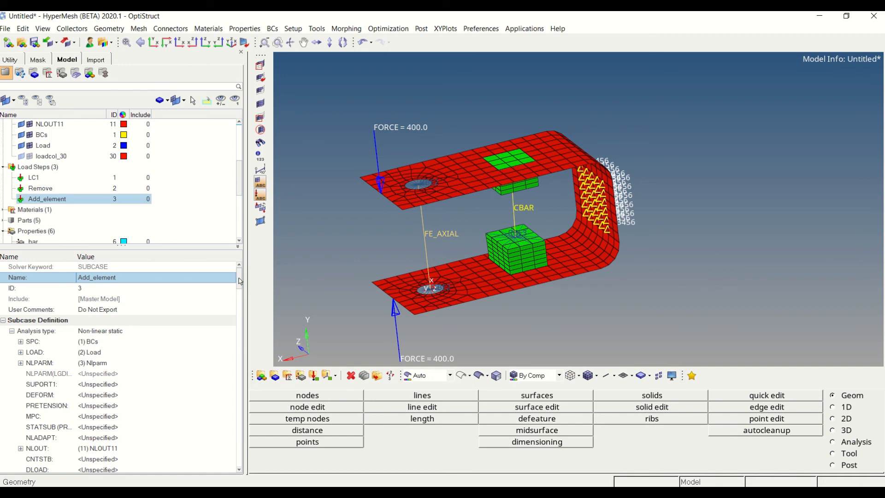
# Change the MODCHG reference of the Add_element load step to the Add_element property
pyautogui.moveTo(241, 282); pyautogui.dragTo(242, 312)
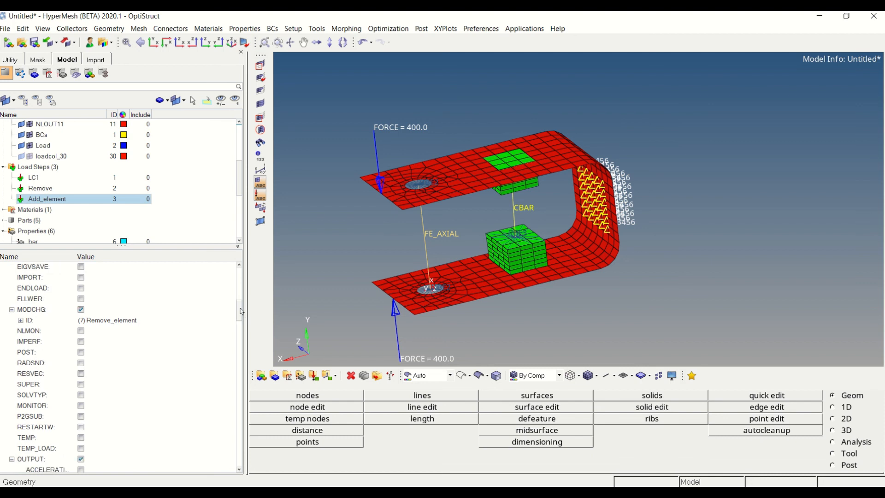
pyautogui.click(95, 319)
pyautogui.click(106, 325)
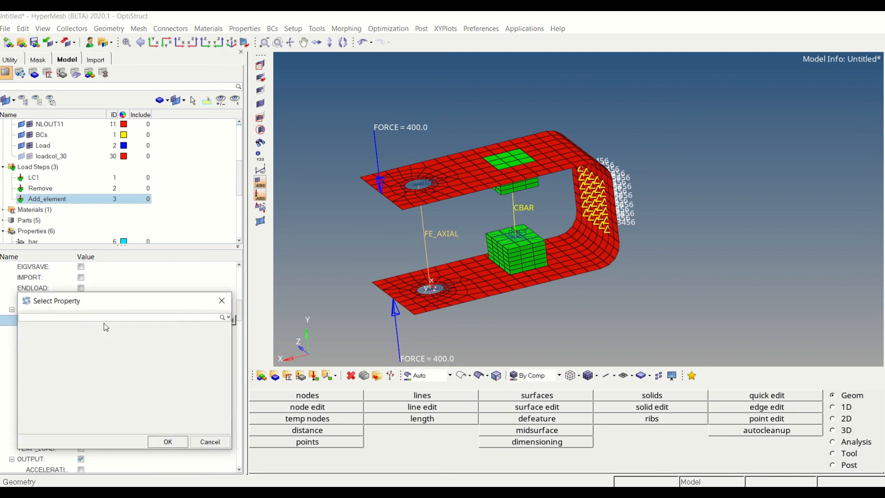
pyautogui.click(50, 344)
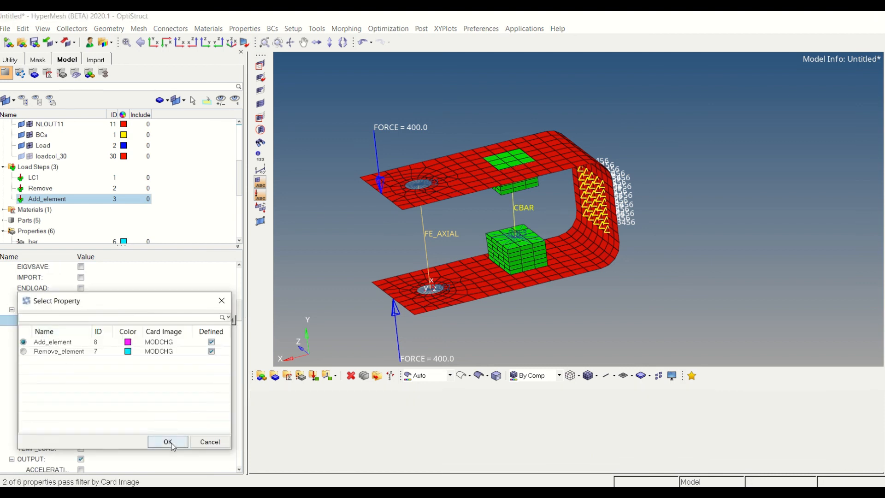
pyautogui.click(168, 441)
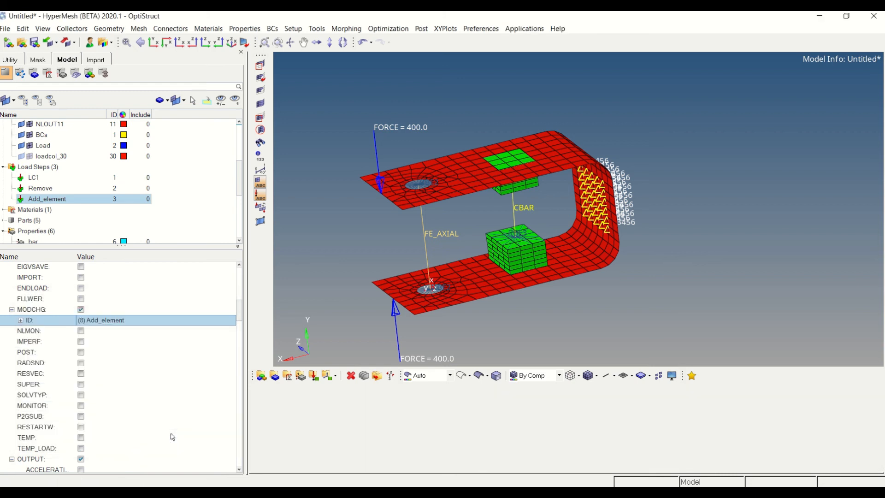
# Set the CNTNLSUB SCID of the Add_element load step to Remove
pyautogui.scroll(3, 80, 353)
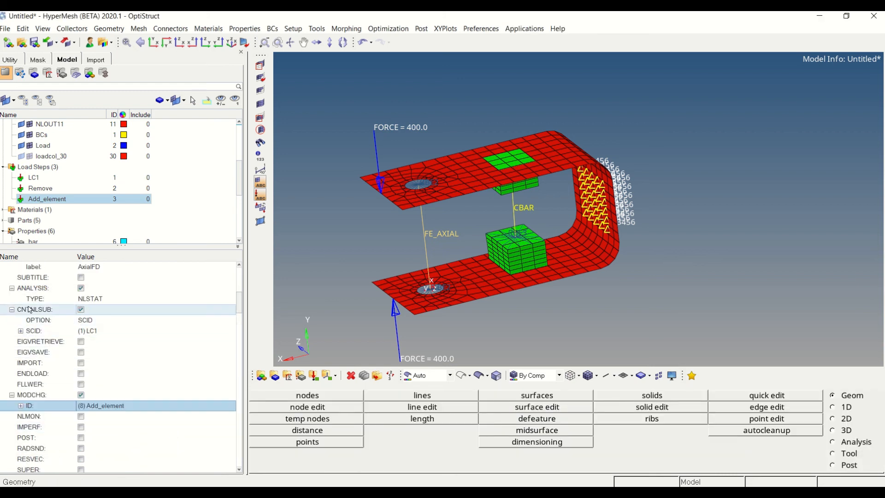
pyautogui.click(92, 334)
pyautogui.click(93, 335)
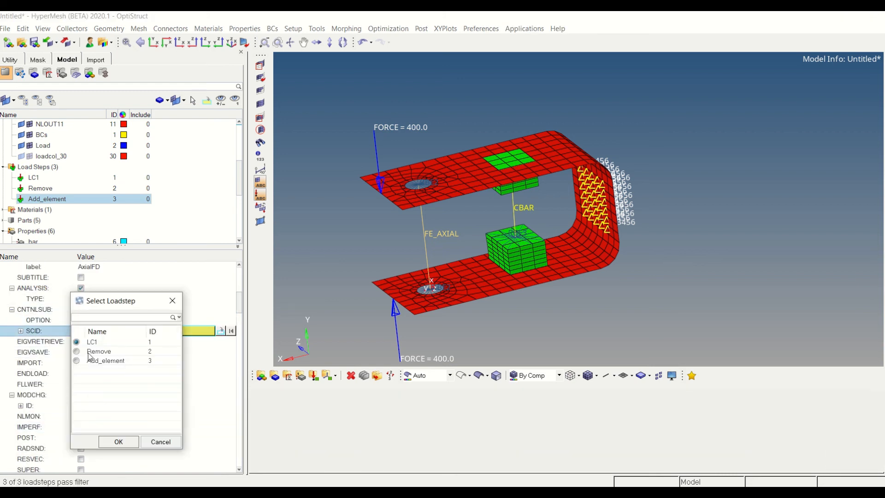
pyautogui.click(91, 357)
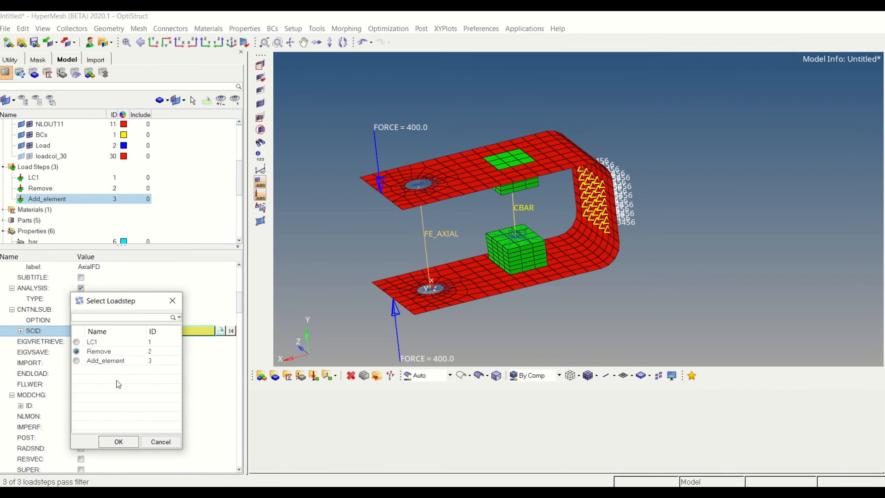
pyautogui.click(118, 441)
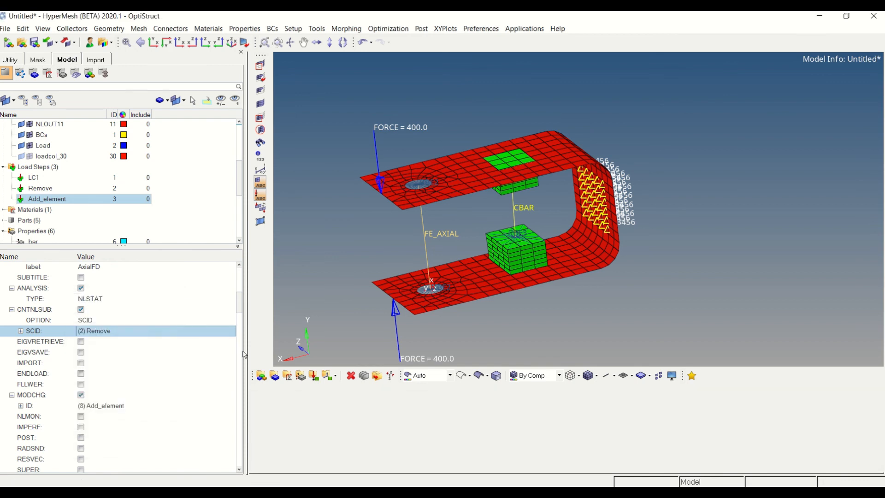
pyautogui.click(226, 189)
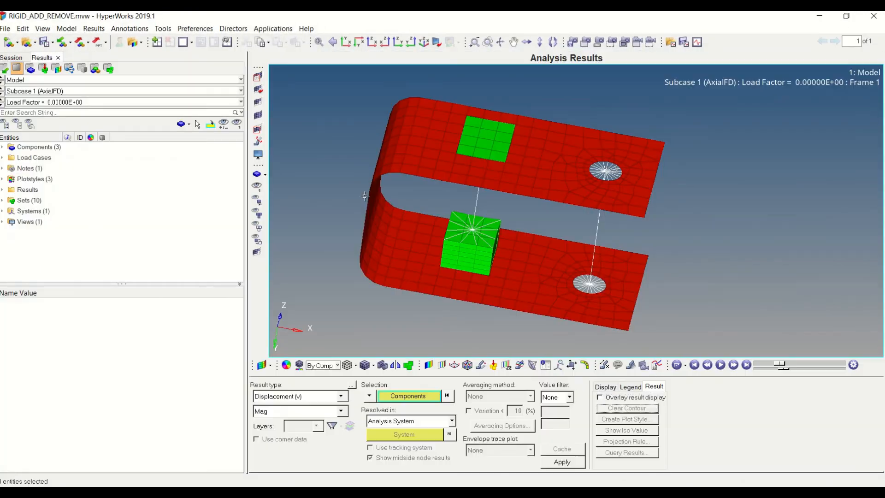
# Contour the displacement magnitude on the model and display Subcase 1 at load factor 1.0
pyautogui.keyDown('ctrl'); pyautogui.moveTo(600, 227); pyautogui.dragTo(555, 203); pyautogui.keyUp('ctrl')
pyautogui.keyDown('ctrl'); pyautogui.moveTo(556, 203); pyautogui.dragTo(565, 183, button='right'); pyautogui.keyUp('ctrl')
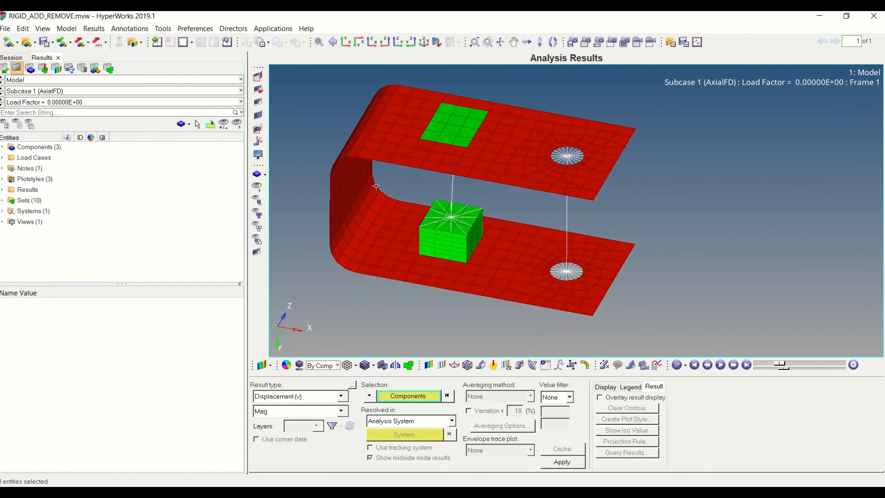
pyautogui.click(563, 462)
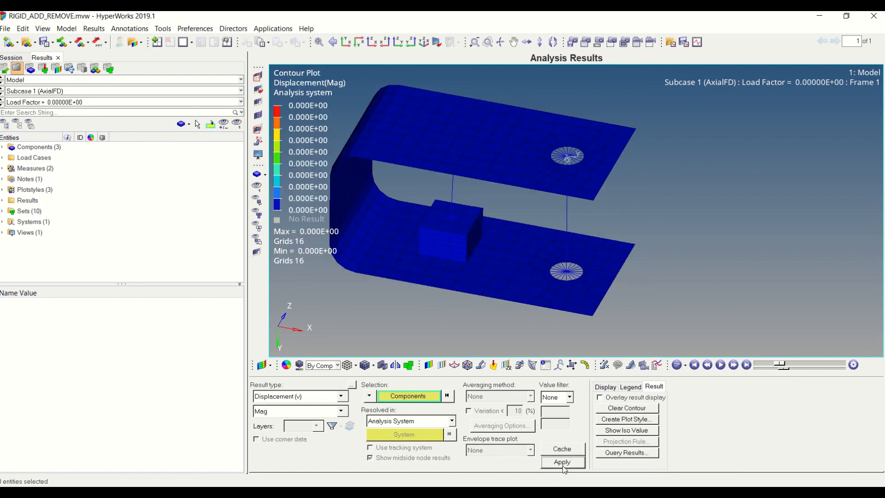
pyautogui.click(65, 102)
pyautogui.click(78, 182)
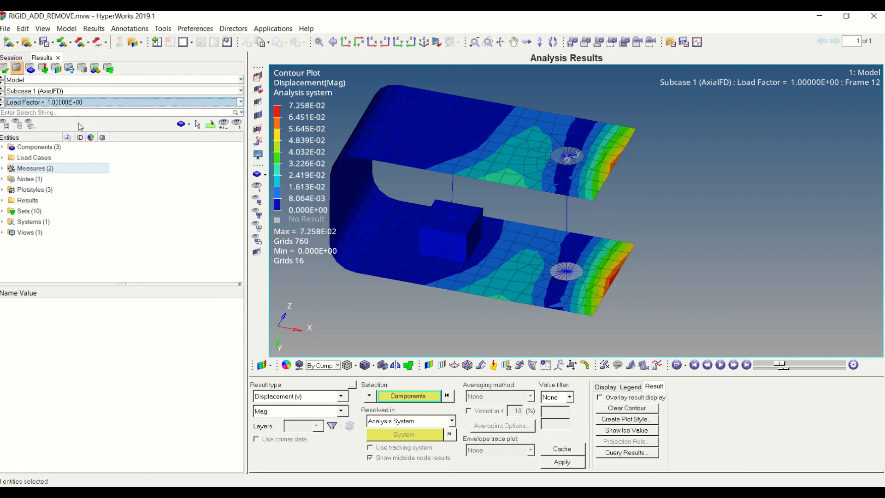
# Animate the Subcase 1 displacement contour through its load factors and stop the playback
pyautogui.keyDown('ctrl'); pyautogui.moveTo(565, 182); pyautogui.dragTo(606, 186, button='right'); pyautogui.keyUp('ctrl')
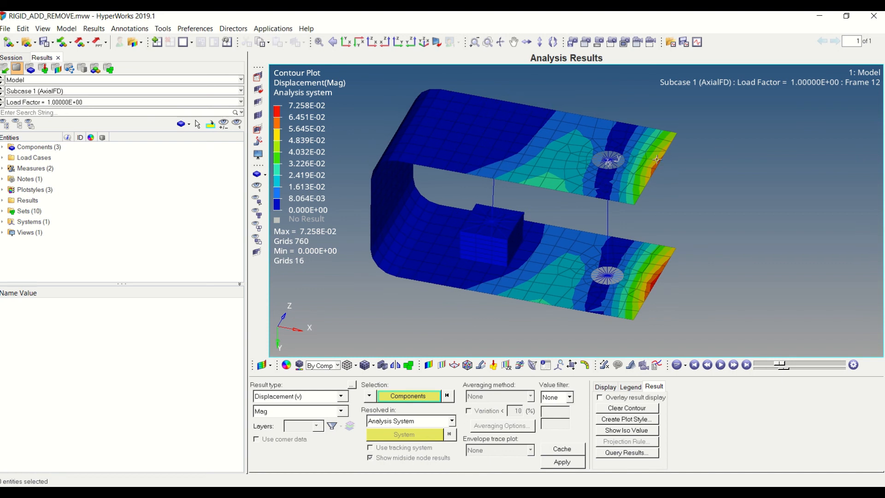
pyautogui.click(720, 365)
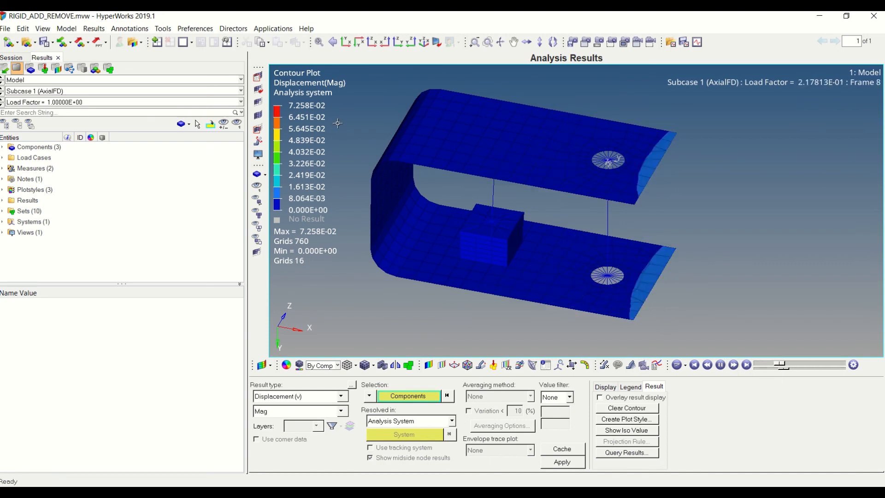
pyautogui.click(720, 365)
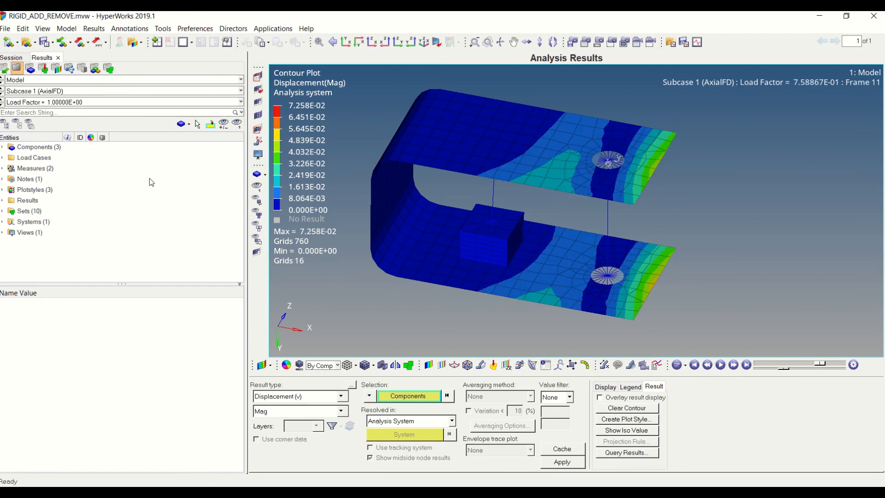
# Display Subcase 2 at load factor 2.0 and reapply the displacement magnitude contour
pyautogui.click(50, 94)
pyautogui.click(47, 112)
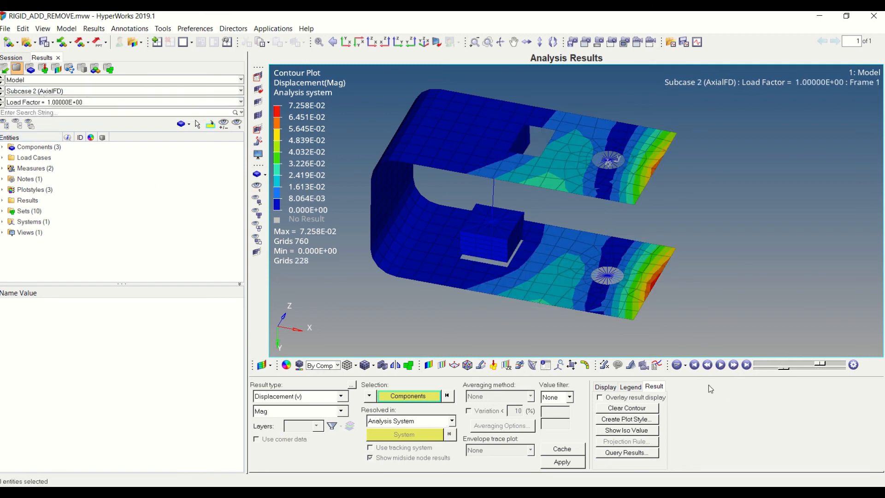
pyautogui.click(41, 102)
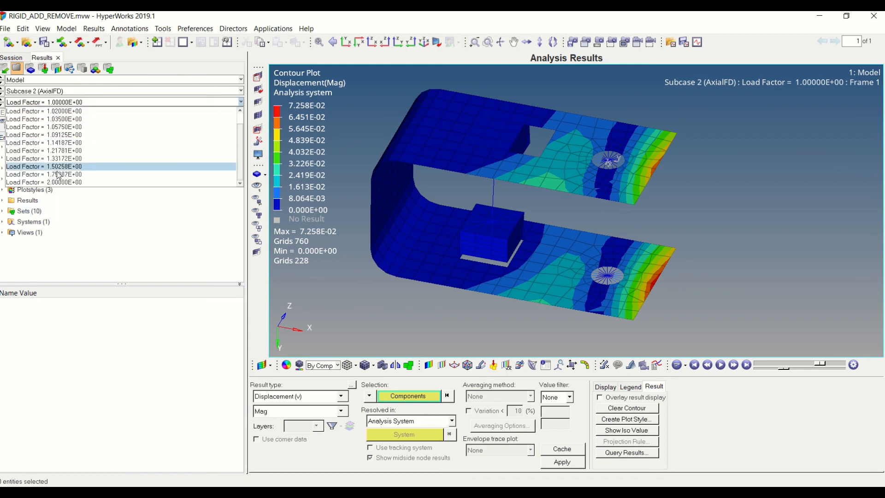
pyautogui.click(60, 182)
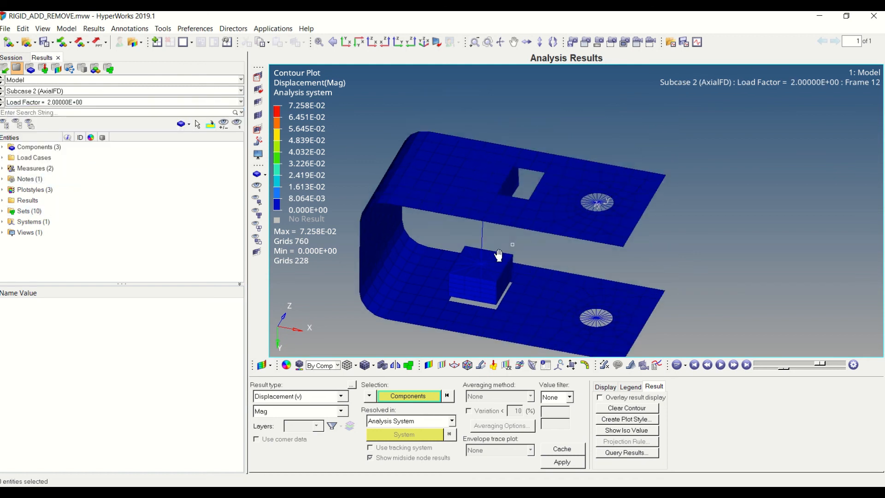
pyautogui.moveTo(516, 230)
pyautogui.keyDown('ctrl'); pyautogui.mouseDown()
pyautogui.moveTo(530, 211)
pyautogui.moveTo(530, 225)
pyautogui.mouseUp(); pyautogui.keyUp('ctrl')
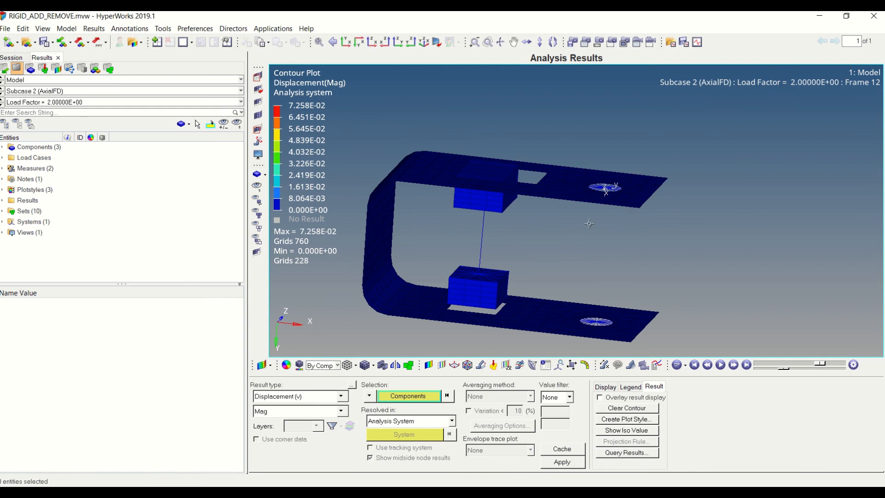
pyautogui.keyDown('ctrl'); pyautogui.moveTo(608, 251); pyautogui.dragTo(618, 222, button='right'); pyautogui.keyUp('ctrl')
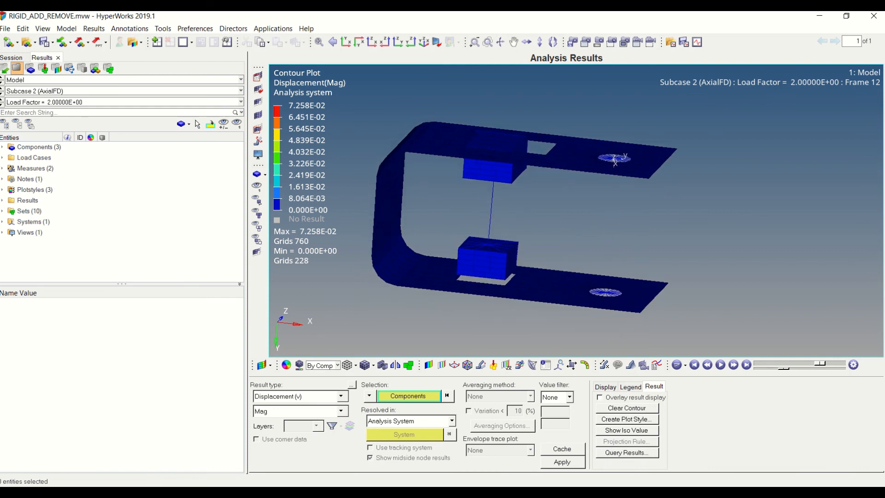
pyautogui.click(563, 462)
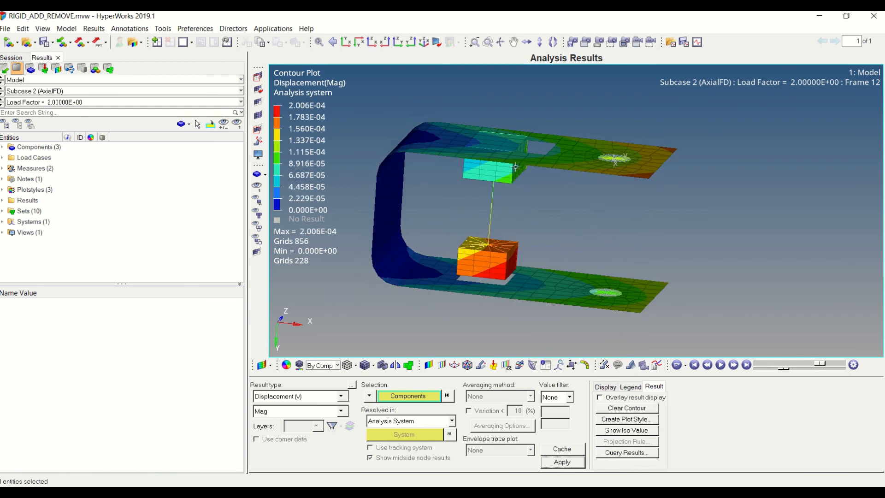
# Animate the Subcase 2 displacement contour on the model with the removed elements and stop the playback
pyautogui.keyDown('ctrl'); pyautogui.moveTo(516, 167); pyautogui.dragTo(579, 226); pyautogui.keyUp('ctrl')
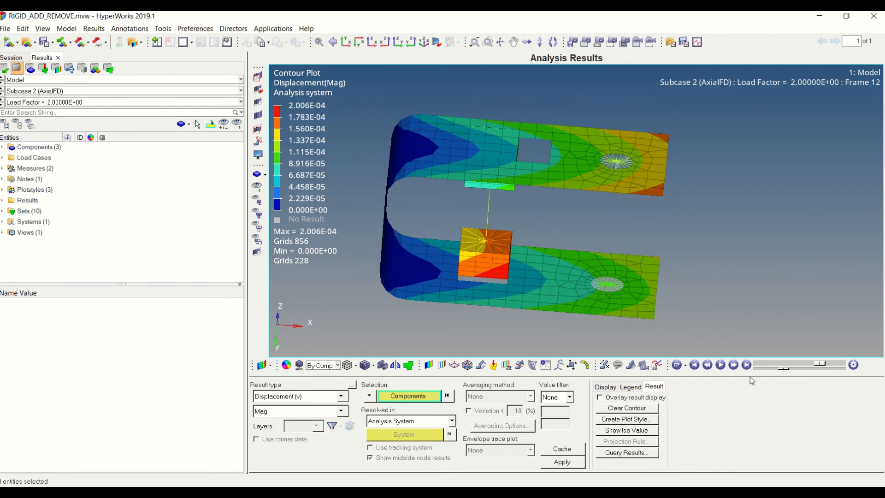
pyautogui.click(721, 365)
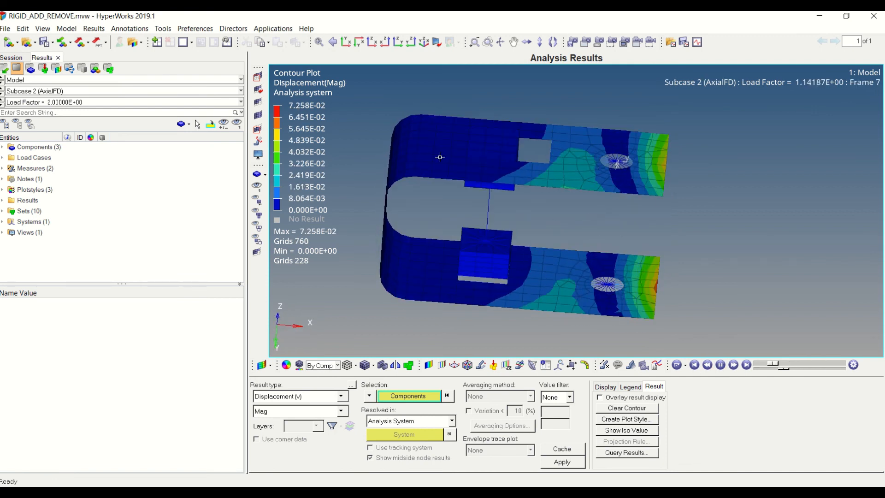
pyautogui.click(720, 365)
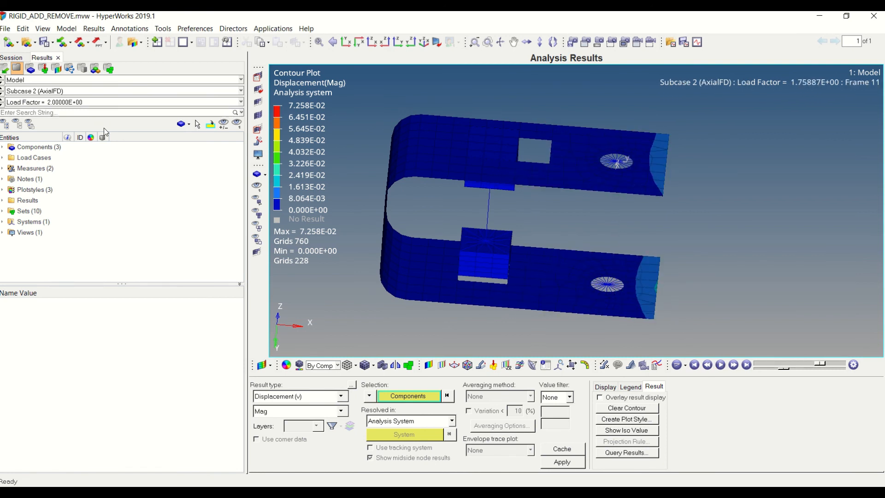
# Display Subcase 3 at load factor 3.0, reapply the displacement contour and inspect the re-added elements
pyautogui.click(62, 91)
pyautogui.click(60, 115)
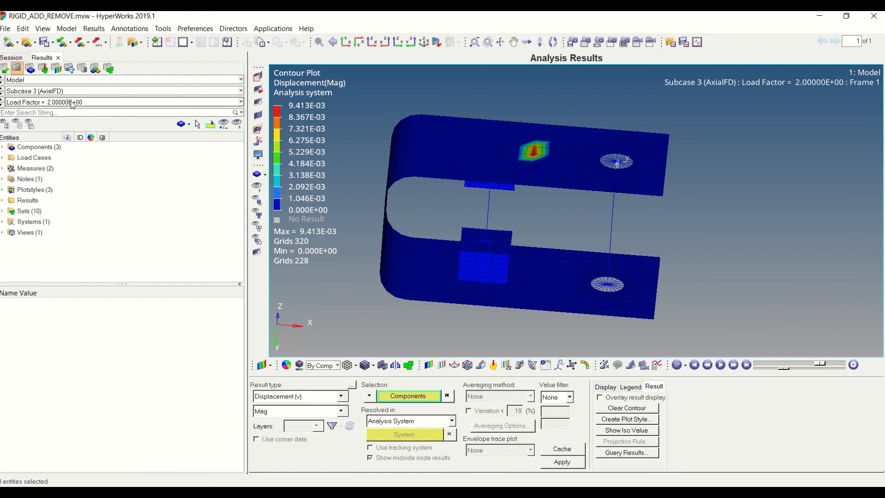
pyautogui.click(102, 103)
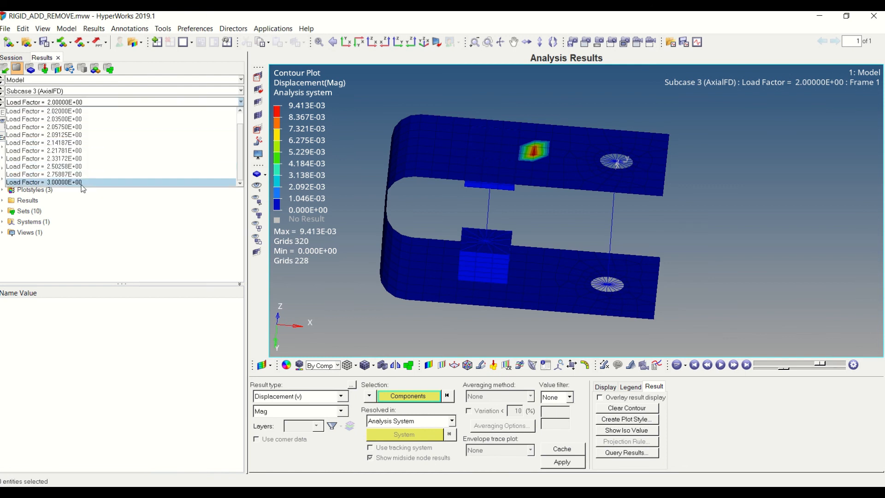
pyautogui.click(83, 183)
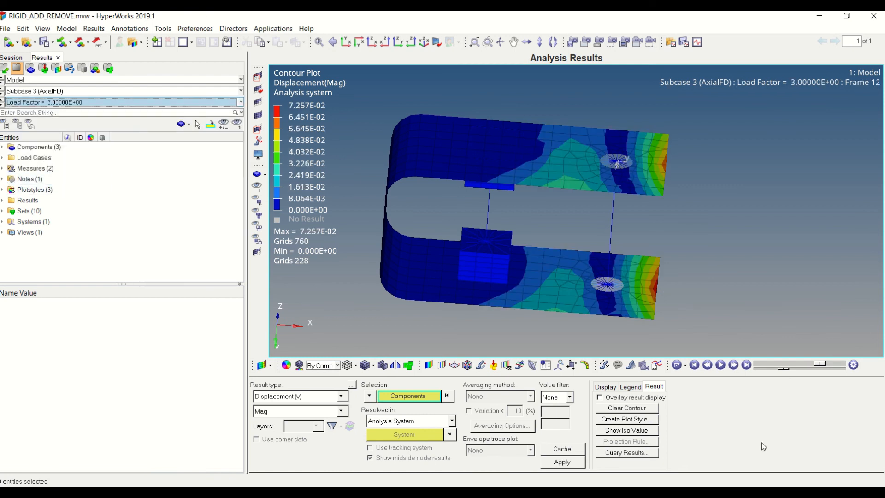
pyautogui.click(574, 466)
pyautogui.moveTo(699, 251)
pyautogui.keyDown('ctrl'); pyautogui.mouseDown()
pyautogui.moveTo(719, 260)
pyautogui.moveTo(703, 202)
pyautogui.moveTo(640, 235)
pyautogui.moveTo(598, 221)
pyautogui.mouseUp(); pyautogui.keyUp('ctrl')
pyautogui.keyDown('ctrl'); pyautogui.moveTo(710, 183); pyautogui.dragTo(707, 249); pyautogui.keyUp('ctrl')
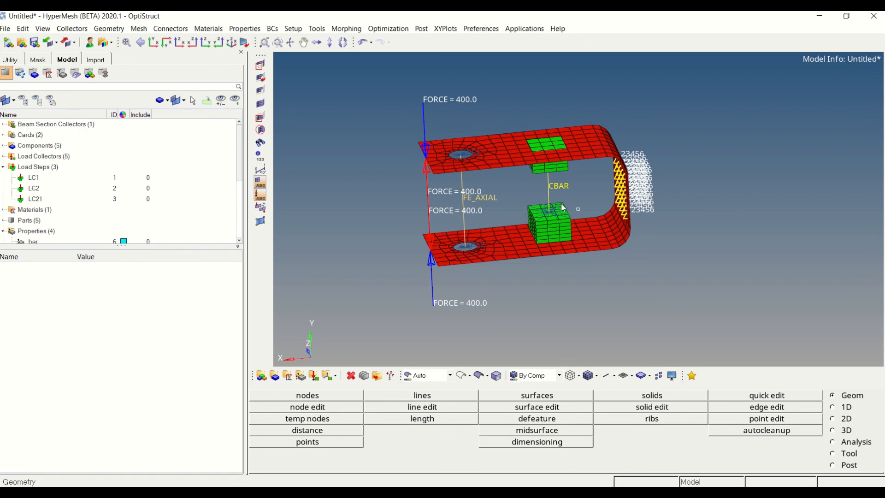
# Create a new set in the model and name it Rigid
pyautogui.keyDown('ctrl'); pyautogui.moveTo(561, 204); pyautogui.dragTo(528, 224, button='right'); pyautogui.keyUp('ctrl')
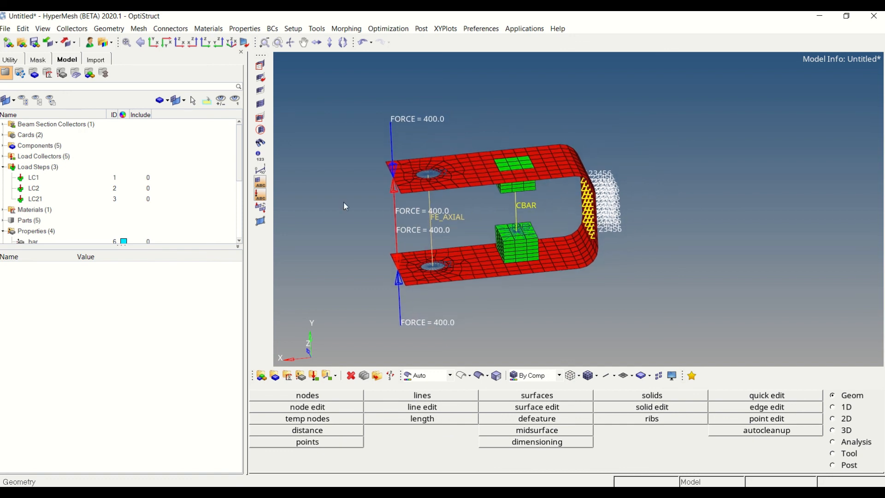
pyautogui.rightClick(190, 169)
pyautogui.moveTo(210, 171)
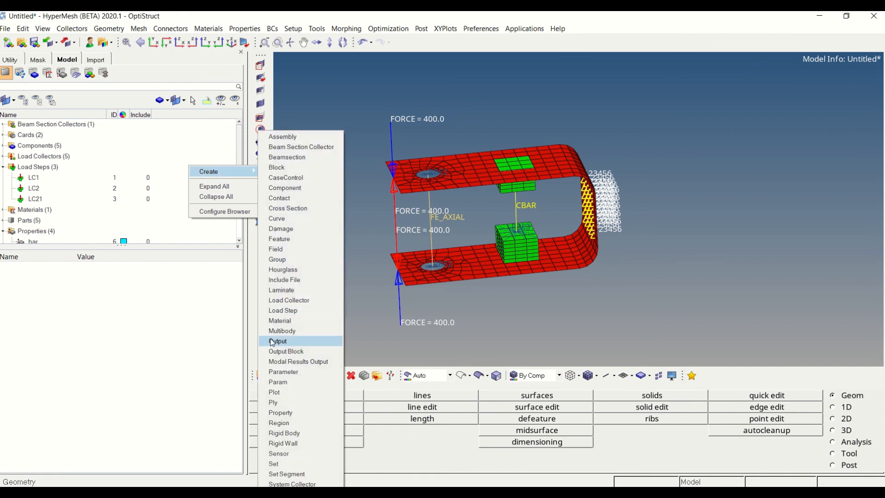
pyautogui.click(283, 463)
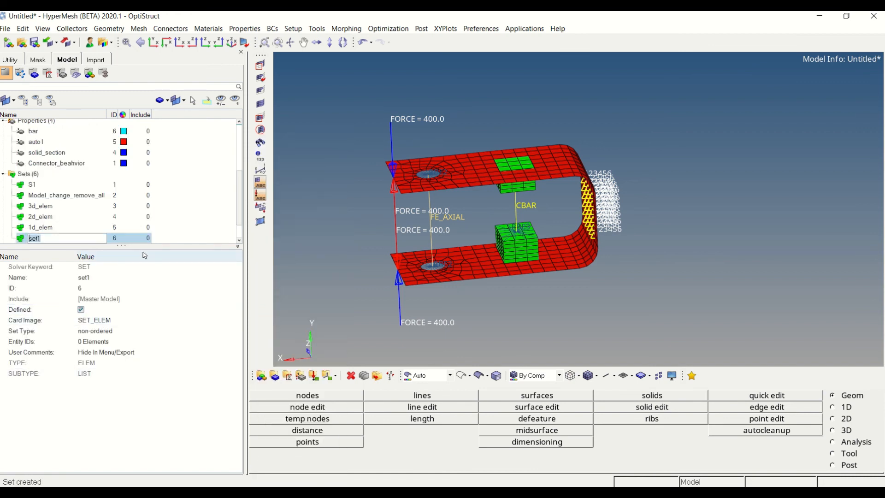
pyautogui.write('Rigid')
pyautogui.press('Return')
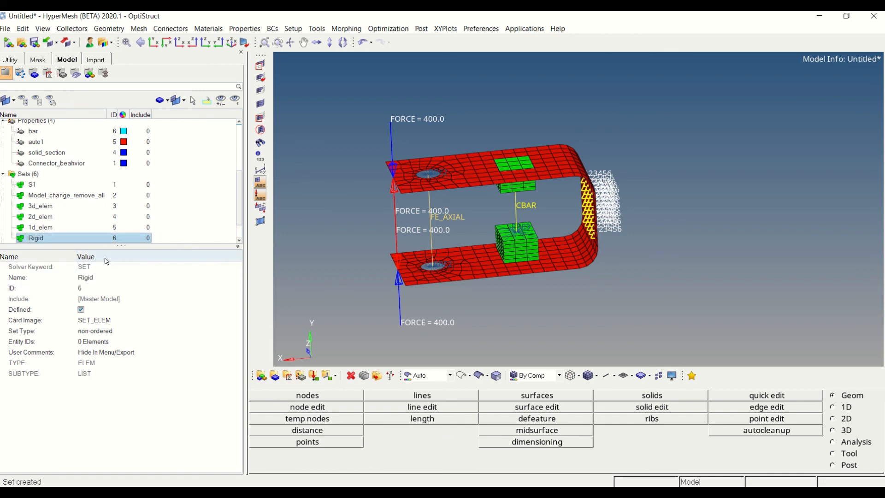
# Change the card image of the Rigid set to SET_RIGID and accept the modification
pyautogui.click(99, 319)
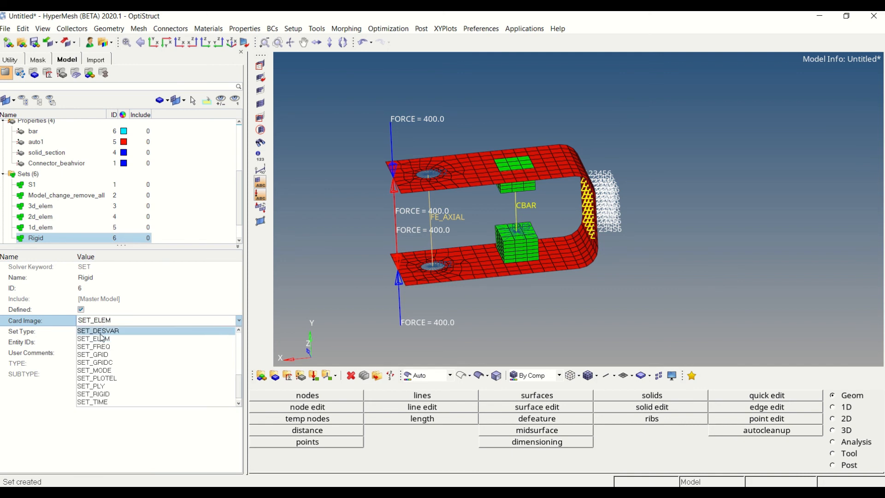
pyautogui.scroll(1, 104, 366)
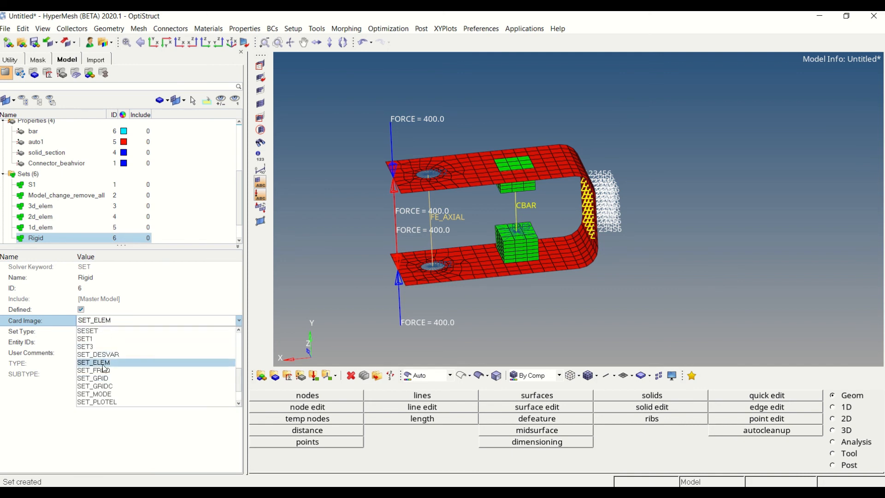
pyautogui.scroll(-4, 110, 380)
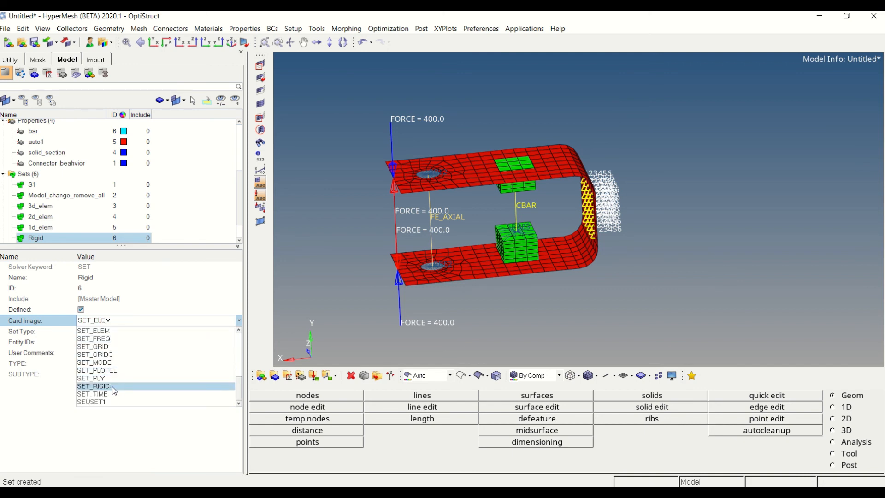
pyautogui.click(111, 387)
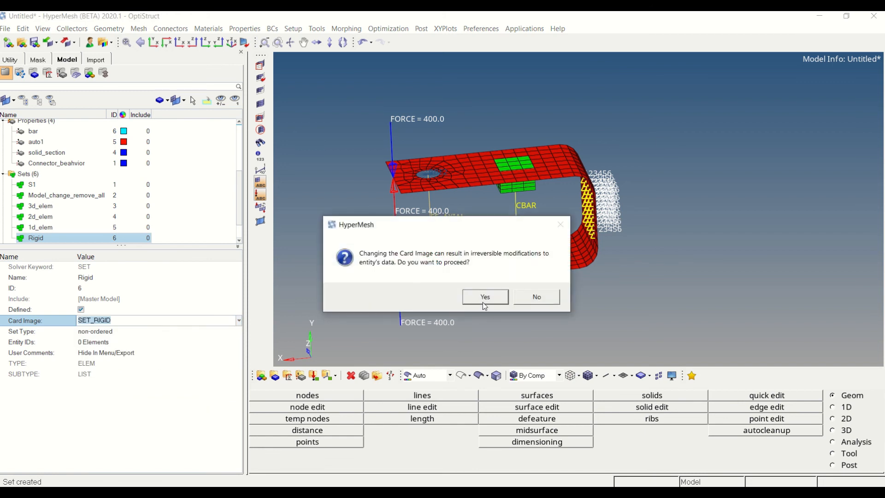
pyautogui.click(485, 297)
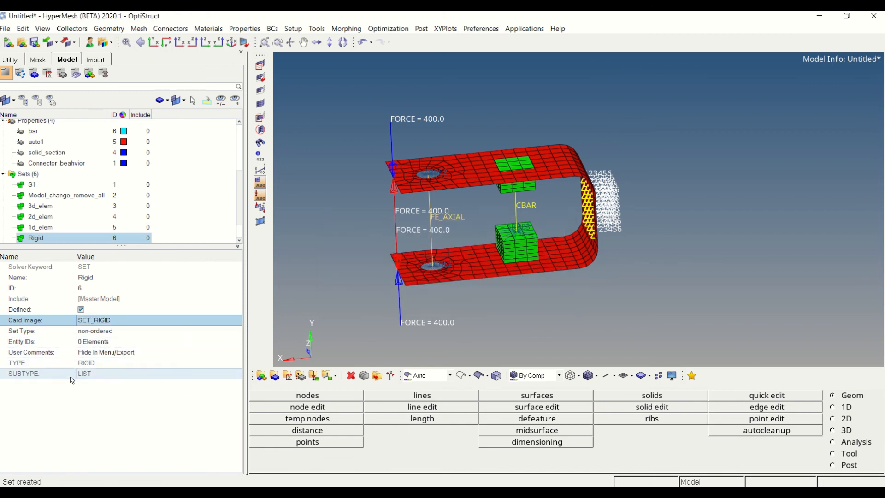
# Add the RBE3 element on top of the lower green solid block to the Rigid set
pyautogui.click(102, 331)
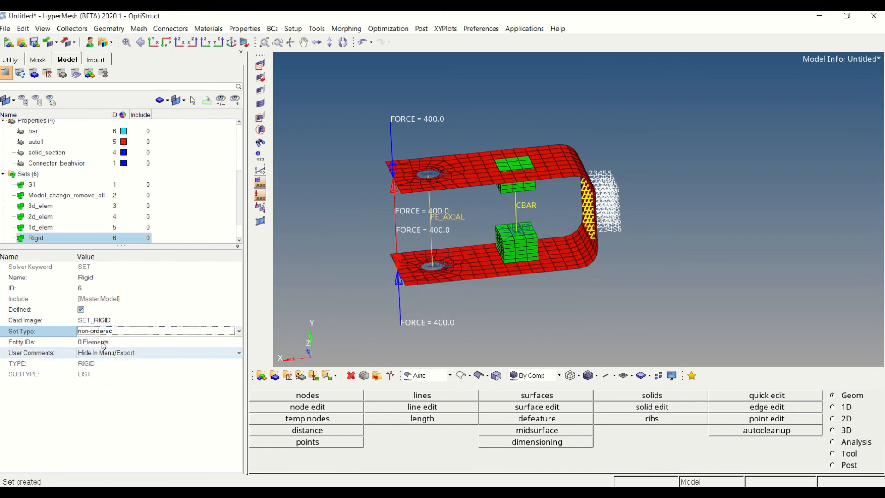
pyautogui.click(152, 342)
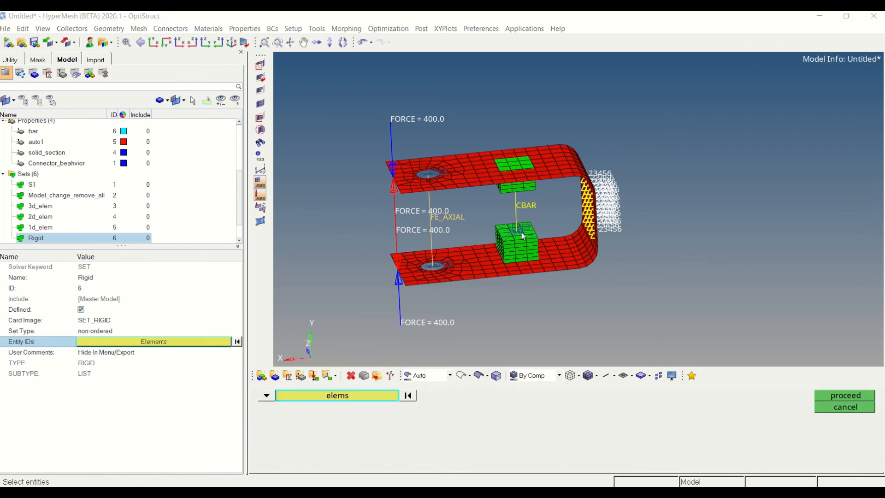
pyautogui.keyDown('ctrl'); pyautogui.moveTo(530, 235); pyautogui.dragTo(516, 236); pyautogui.keyUp('ctrl')
pyautogui.scroll(3, 516, 235)
pyautogui.scroll(1, 516, 235)
pyautogui.click(520, 268)
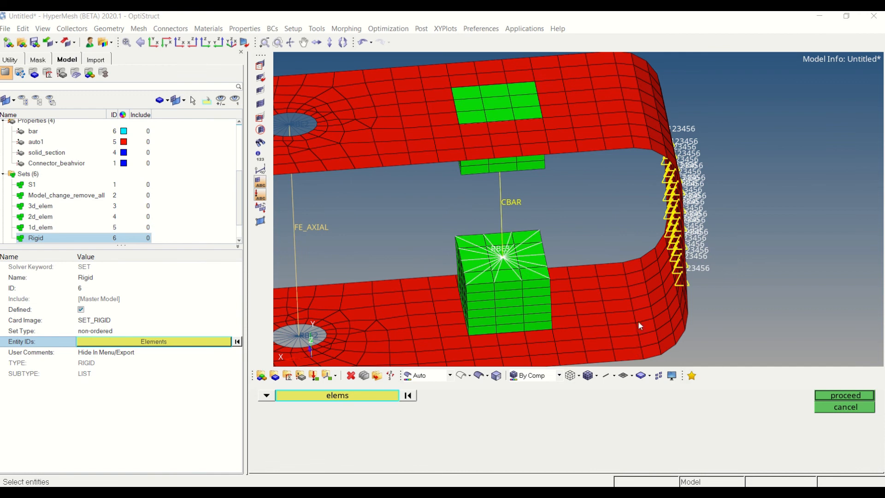
pyautogui.click(855, 396)
pyautogui.scroll(-4, 783, 226)
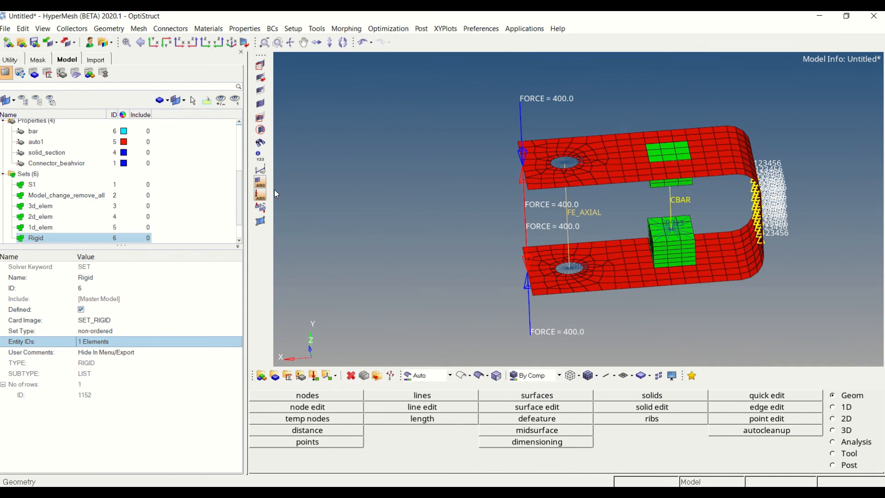
# Create a new MODCHG property and name it REMOVE_RIGID
pyautogui.click(206, 179)
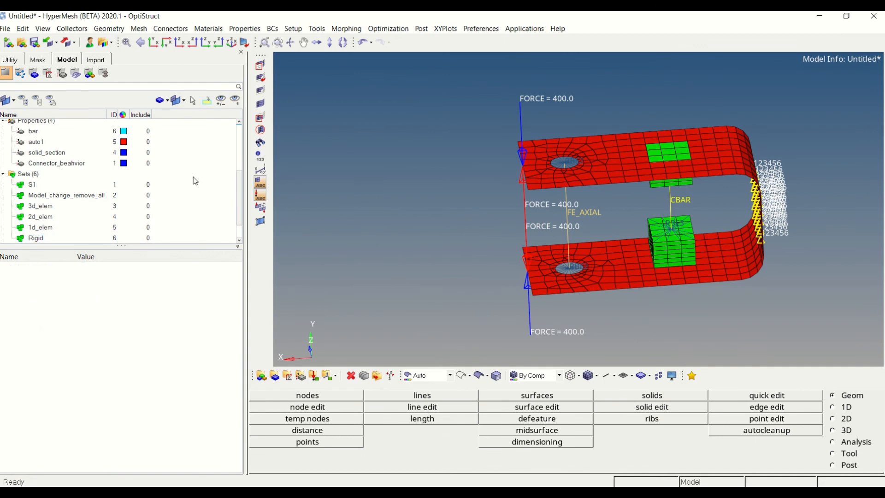
pyautogui.hotkey('ctrl', 'f')
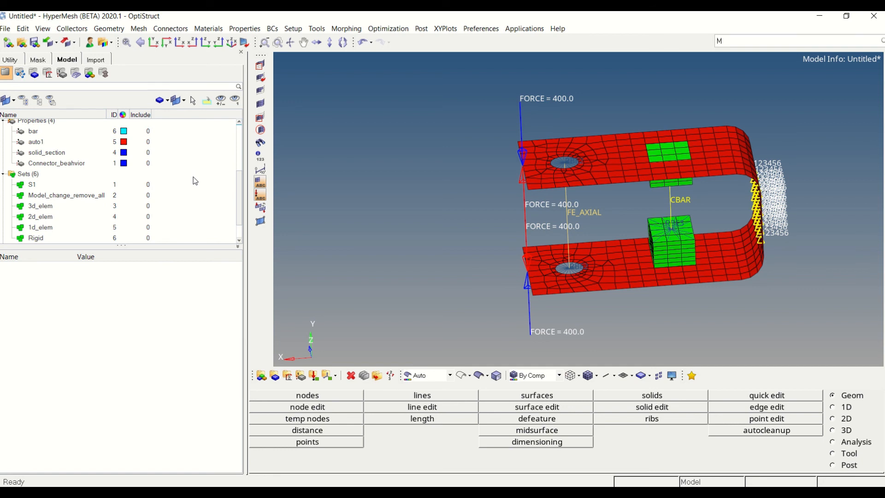
pyautogui.write('MODC')
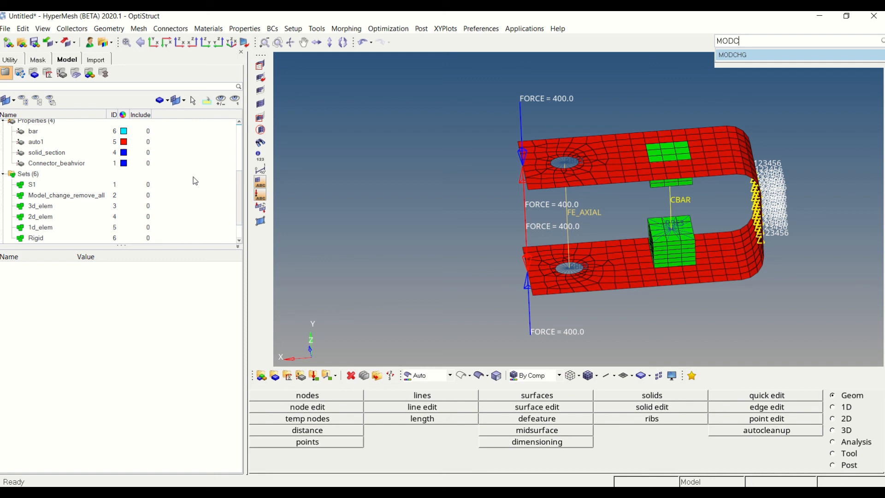
pyautogui.press('Return')
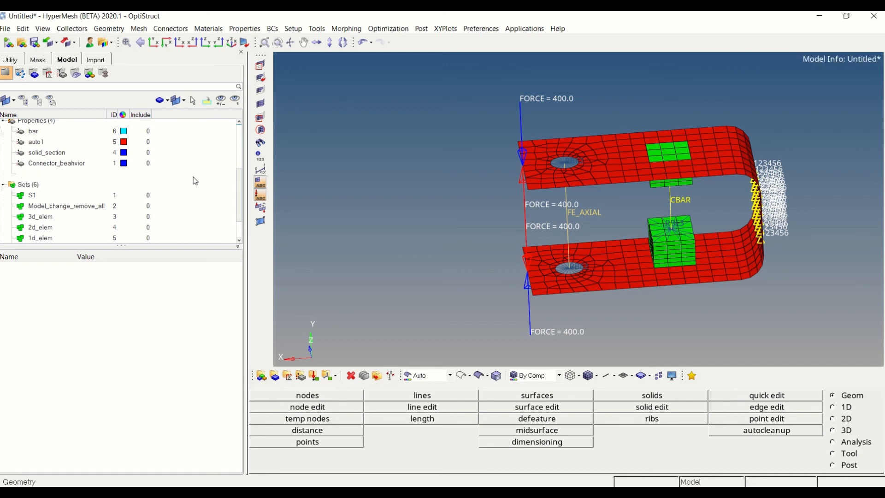
pyautogui.write('REMOVE_RIGID')
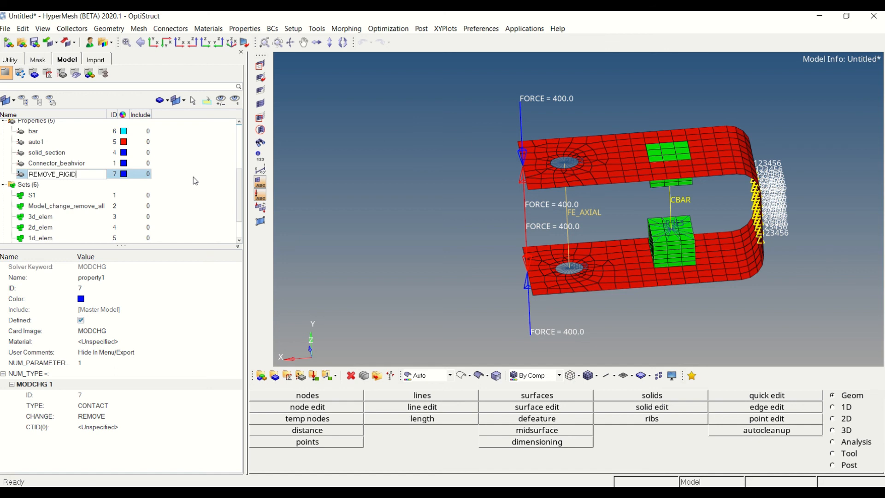
pyautogui.press('Return')
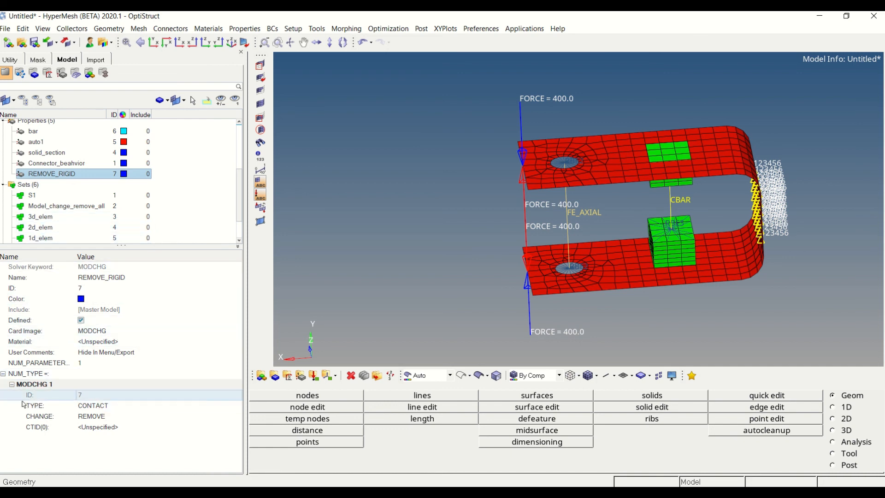
# Set the REMOVE_RIGID type to RIGID and assign the Rigid set as its RIGIDSID
pyautogui.click(90, 411)
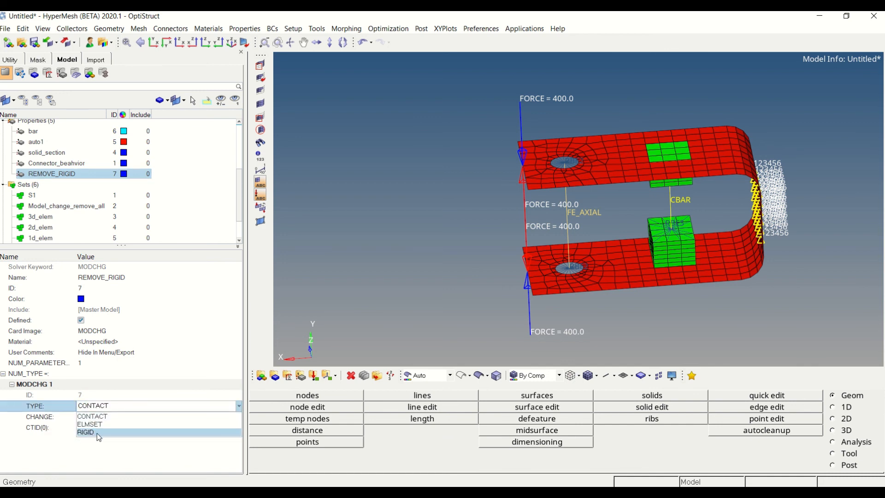
pyautogui.click(96, 432)
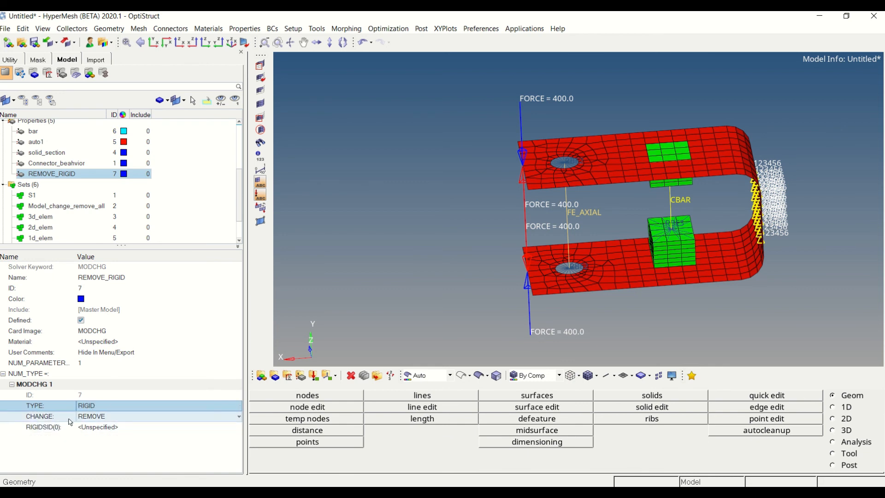
pyautogui.click(95, 427)
pyautogui.click(95, 427)
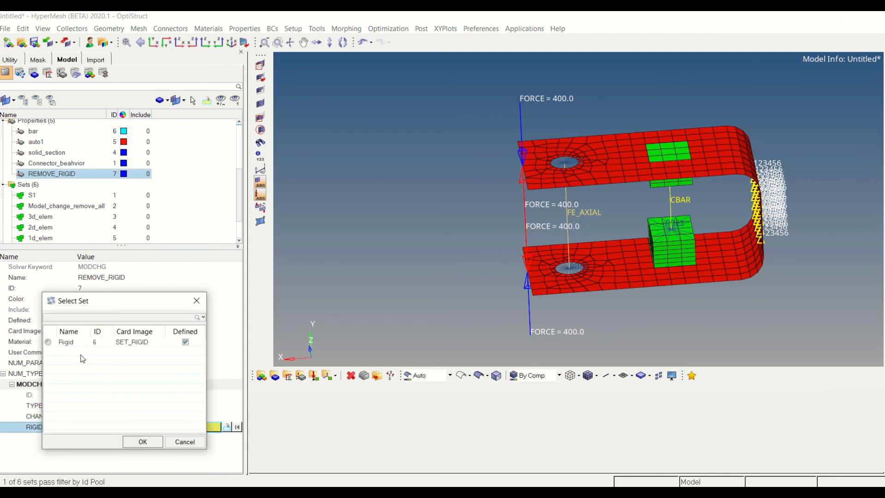
pyautogui.click(77, 342)
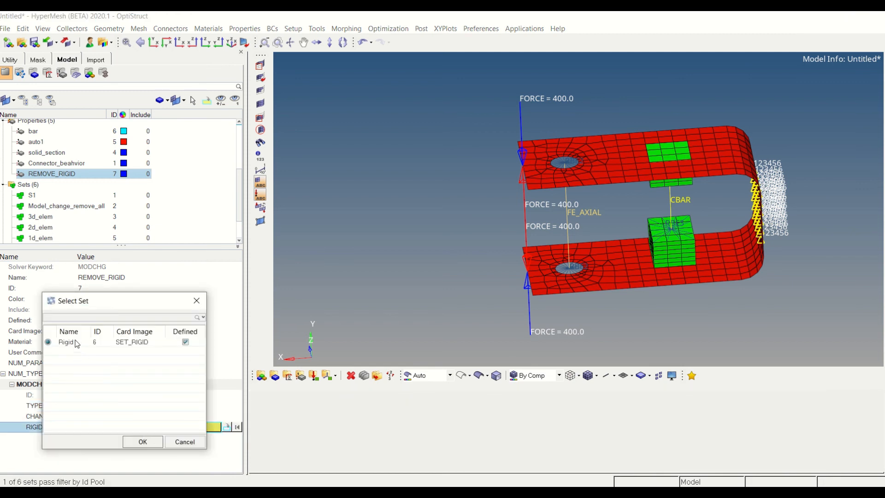
pyautogui.click(143, 441)
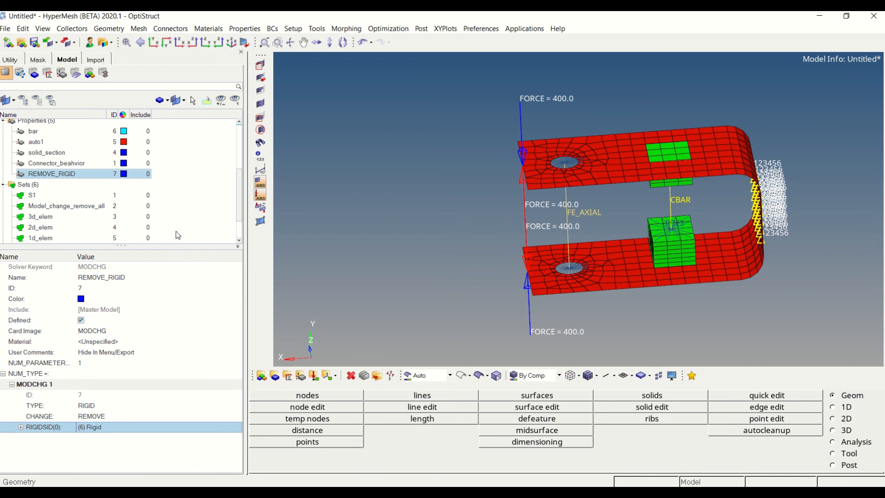
pyautogui.click(189, 201)
# Reference the REMOVE_RIGID property as the MODCHG ID in load step LC2
pyautogui.scroll(3, 189, 202)
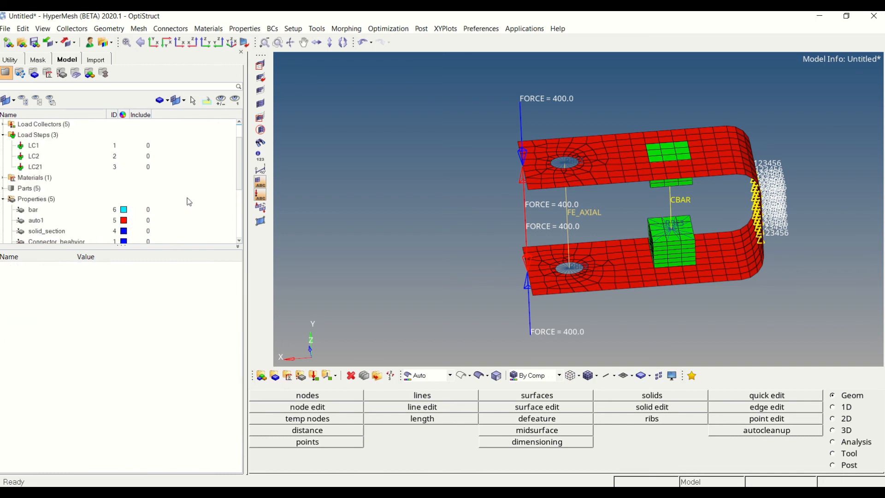
pyautogui.click(80, 157)
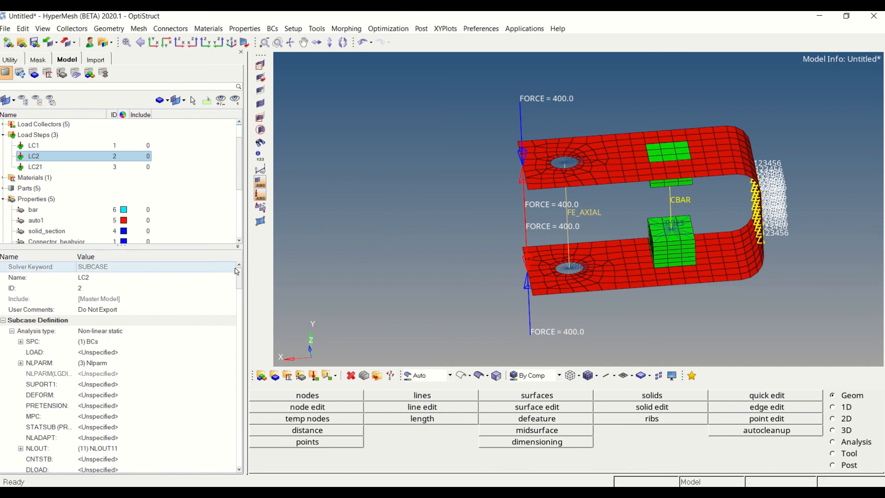
pyautogui.moveTo(240, 278); pyautogui.dragTo(242, 313)
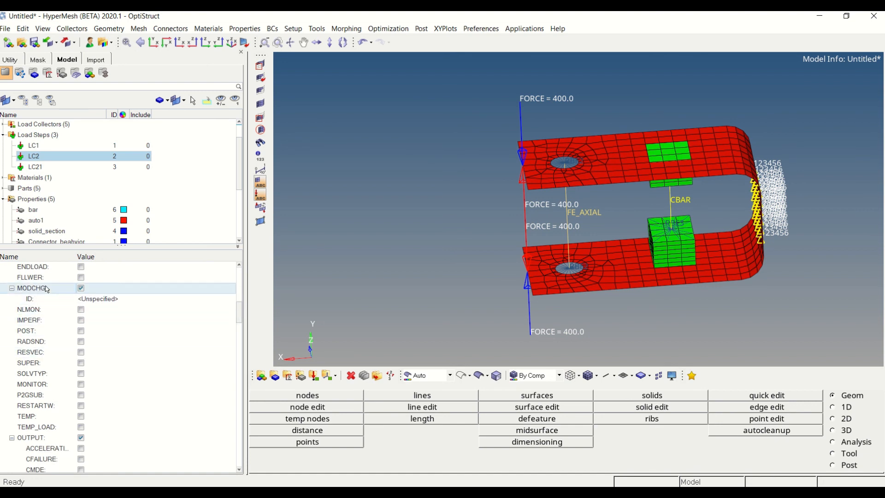
pyautogui.click(98, 299)
pyautogui.click(98, 298)
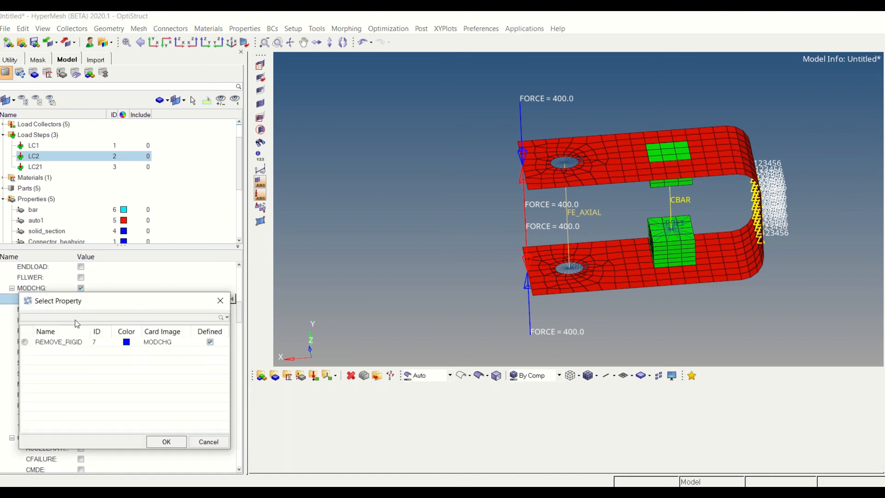
pyautogui.click(166, 441)
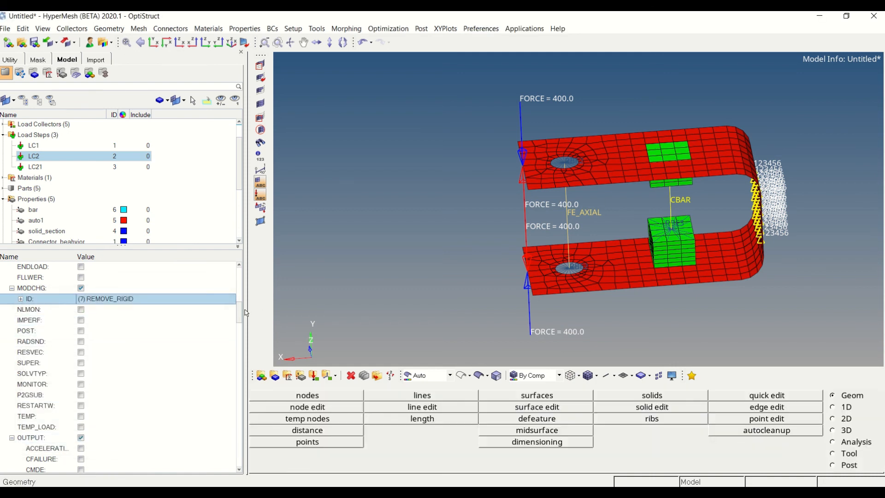
# Select LC1 as the CNTNLSUB subcase that load step LC2 continues from
pyautogui.scroll(3, 240, 315)
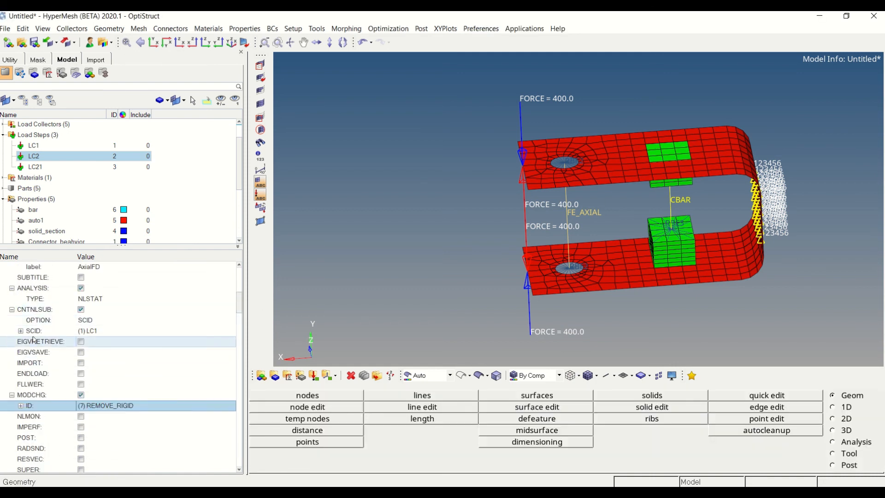
pyautogui.click(98, 332)
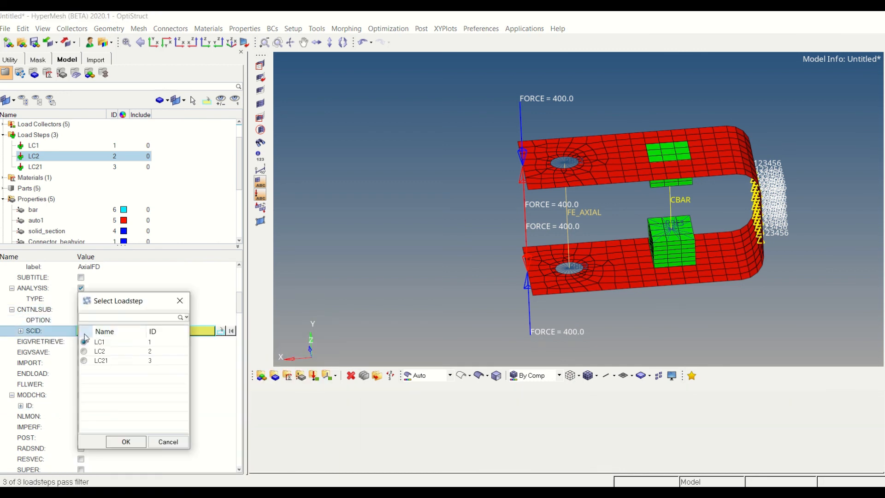
pyautogui.click(125, 441)
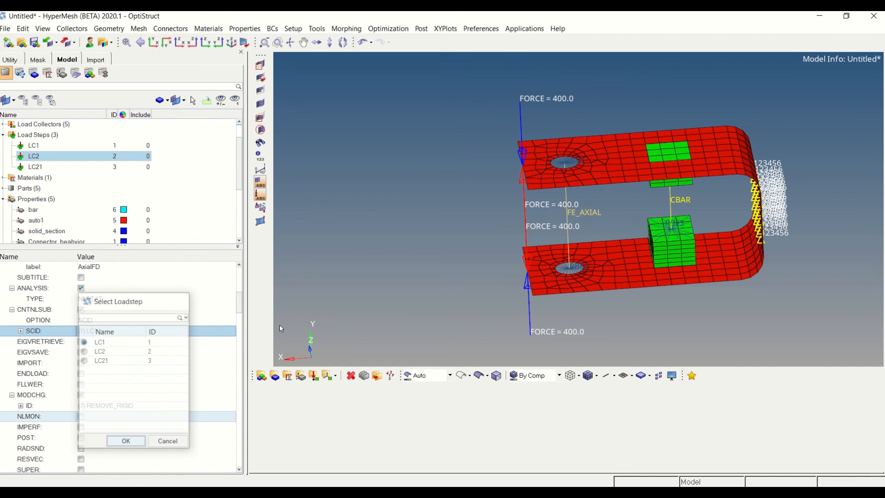
pyautogui.click(211, 191)
# Create a second MODCHG property and name it ADD_RIGID
pyautogui.scroll(-4, 211, 191)
pyautogui.scroll(4, 210, 191)
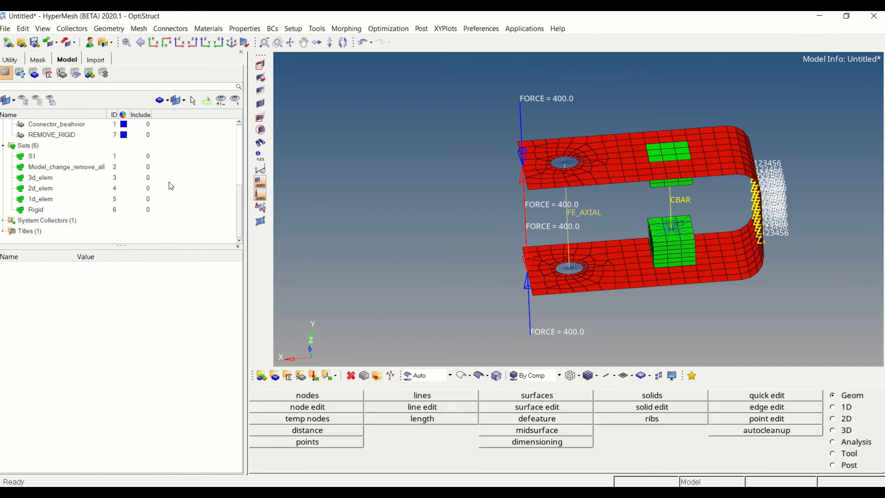
pyautogui.hotkey('ctrl', 'f')
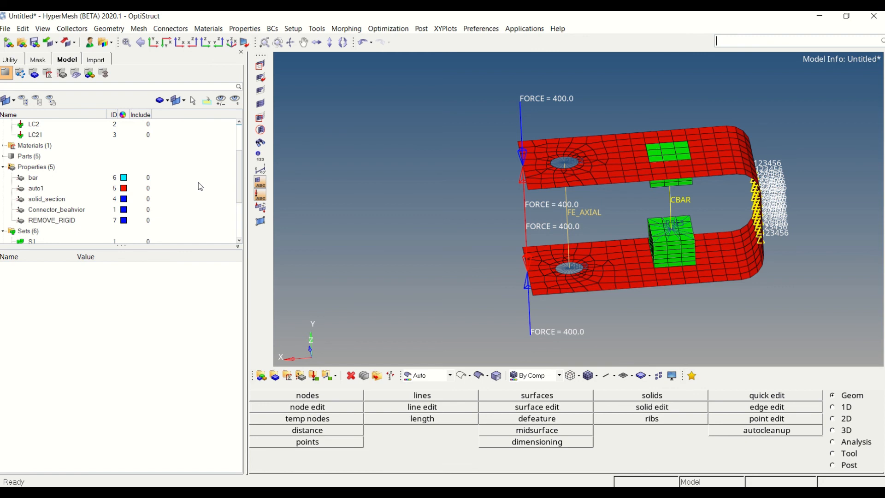
pyautogui.write('MODC')
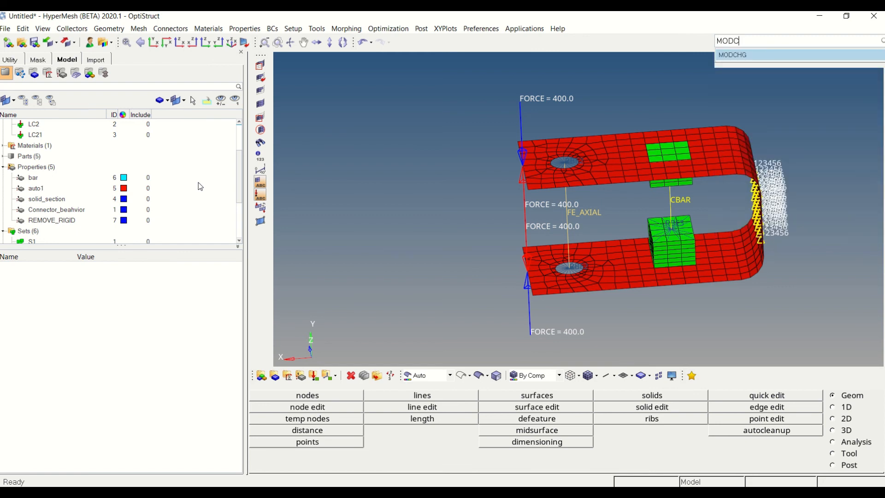
pyautogui.press('Return')
pyautogui.write('ADD_RIGID')
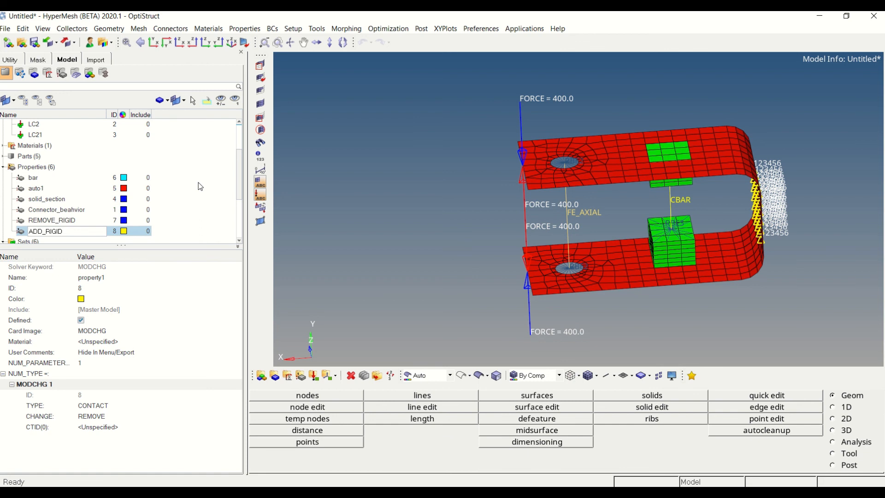
pyautogui.press('Return')
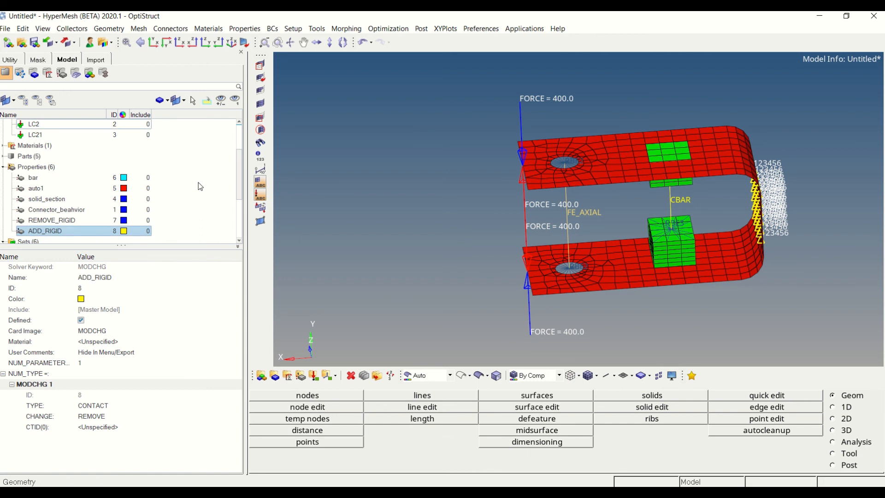
# Set the ADD_RIGID property's type to RIGID and its change option to ADD
pyautogui.click(92, 406)
pyautogui.click(96, 406)
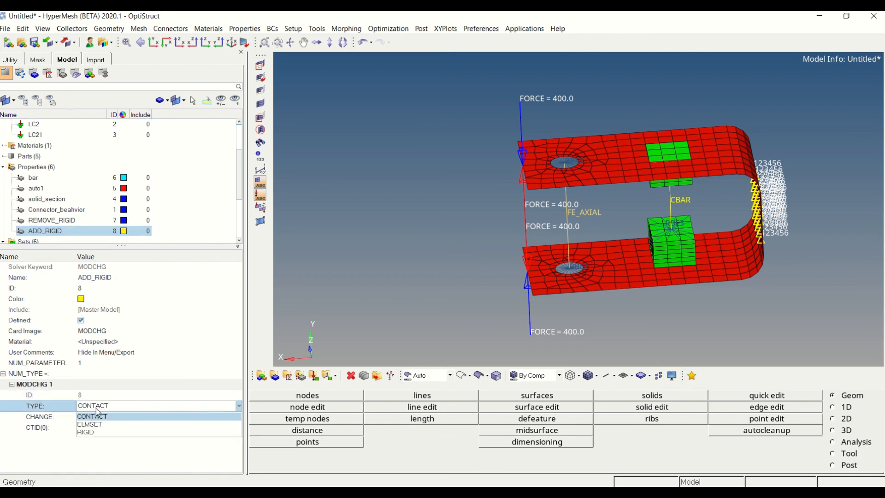
pyautogui.click(89, 434)
pyautogui.click(95, 416)
pyautogui.click(96, 417)
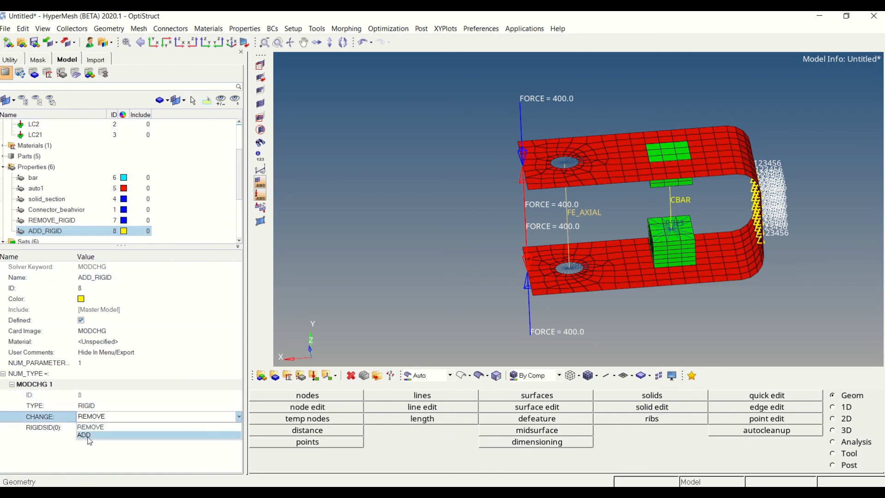
pyautogui.click(87, 435)
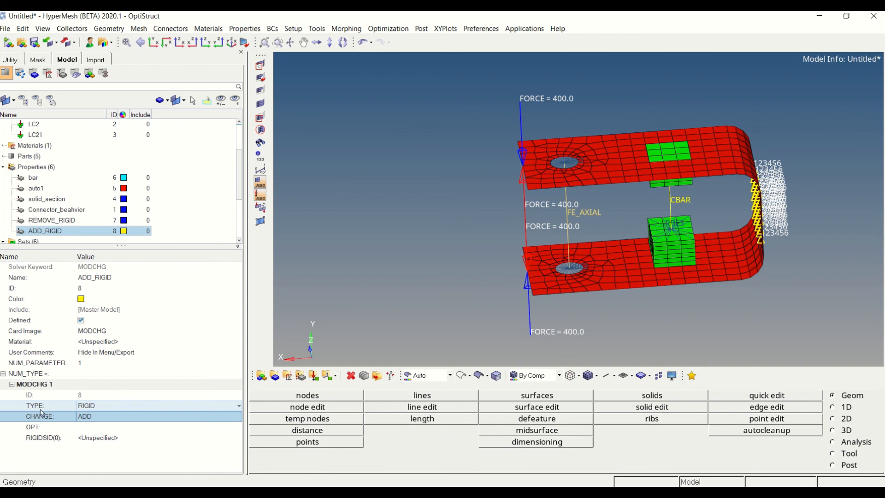
# Set the ADD_RIGID option to WISTRN and assign the Rigid set as its RIGIDSID
pyautogui.click(79, 419)
pyautogui.click(86, 428)
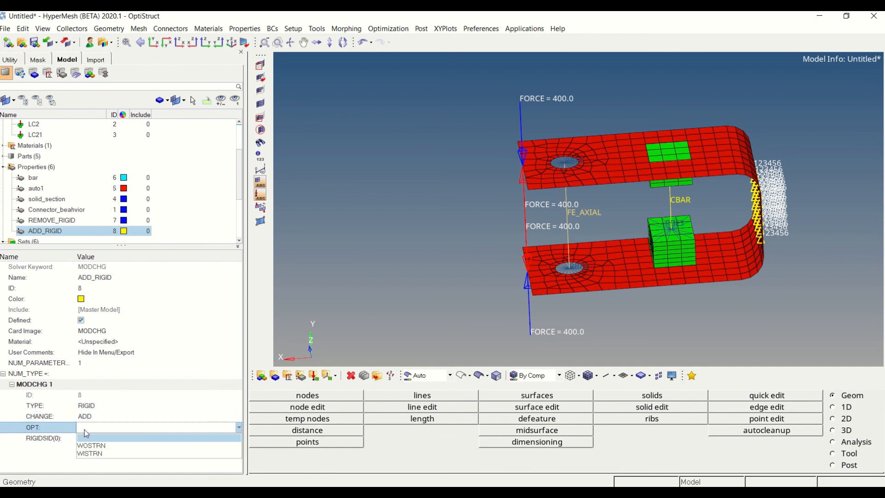
pyautogui.click(94, 455)
pyautogui.click(97, 441)
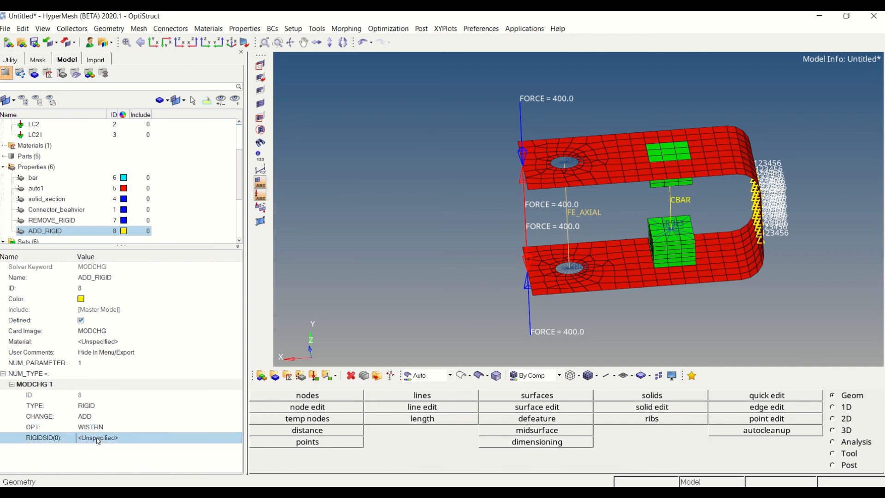
pyautogui.click(98, 441)
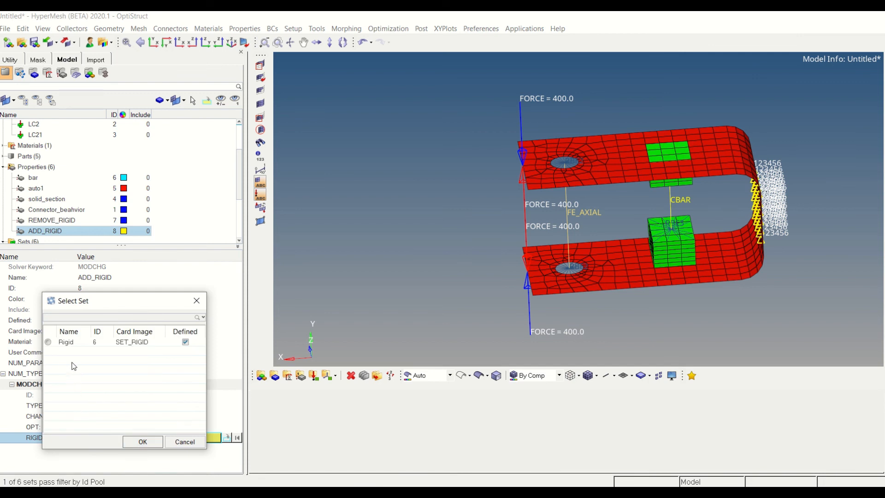
pyautogui.click(69, 342)
pyautogui.click(142, 441)
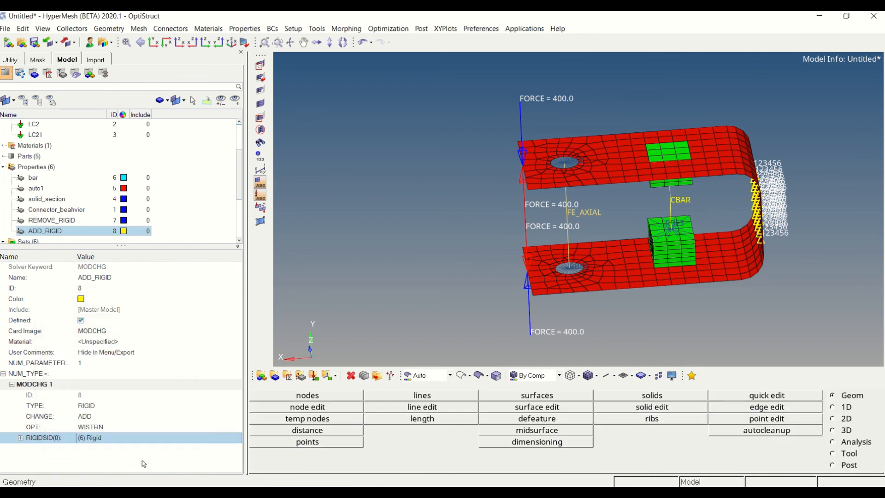
pyautogui.click(202, 200)
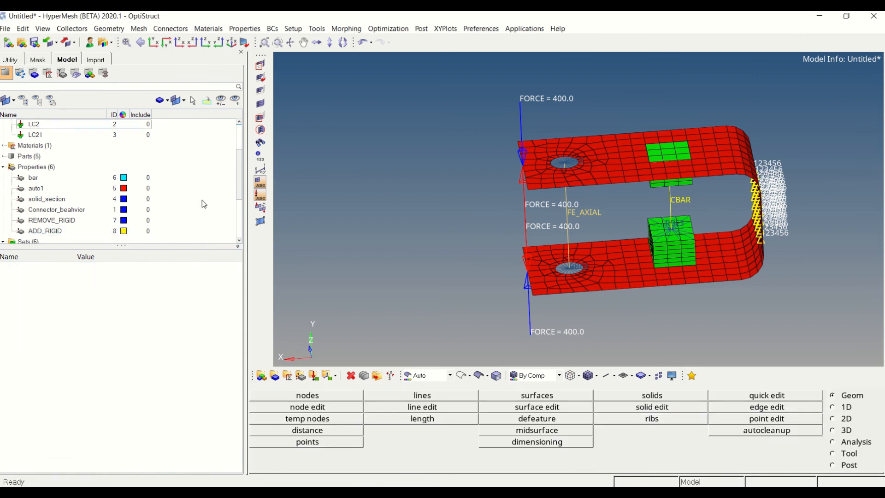
# Reference the ADD_RIGID property as the MODCHG ID in load step LC21
pyautogui.click(60, 135)
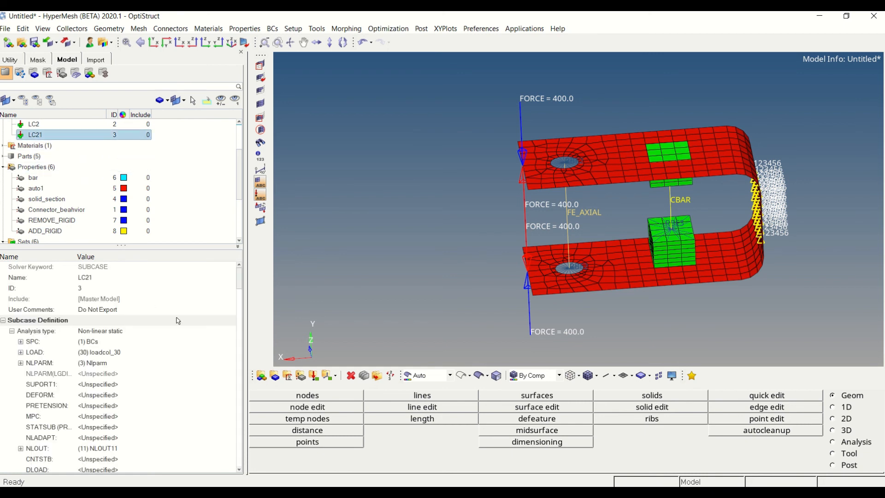
pyautogui.moveTo(239, 278); pyautogui.dragTo(242, 310)
pyautogui.click(123, 341)
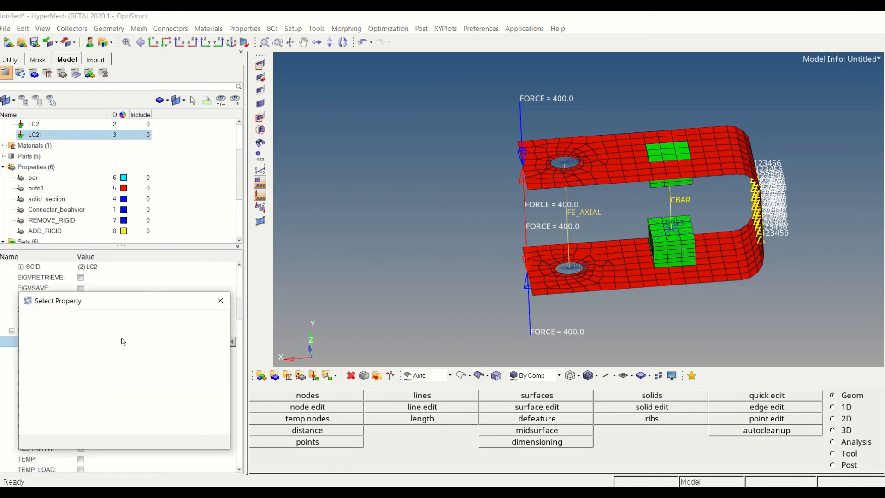
pyautogui.click(50, 342)
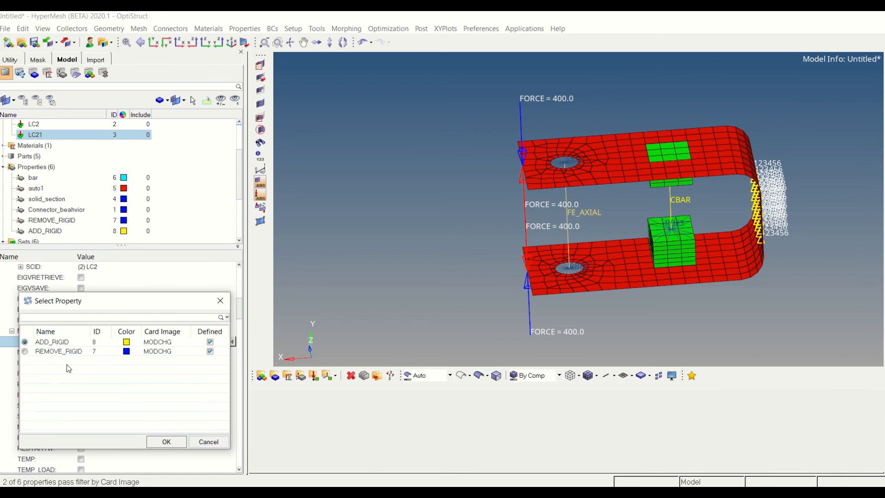
pyautogui.click(163, 440)
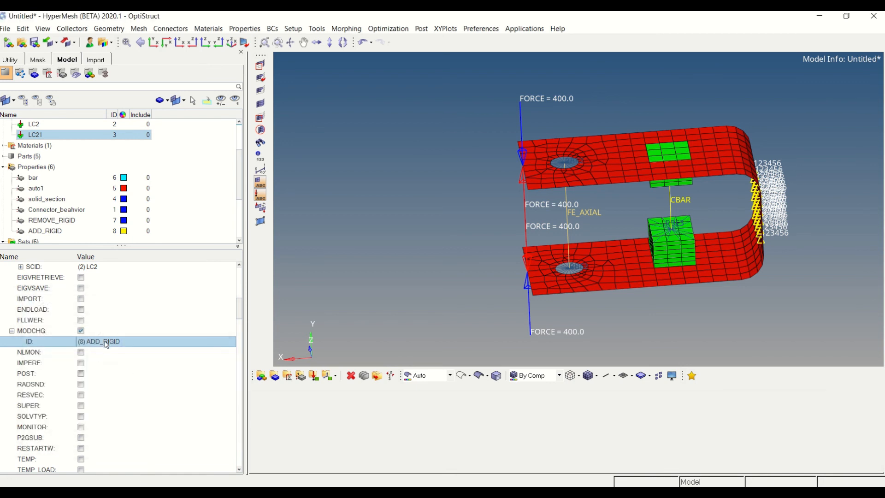
# Review load step LC21's subcase options and confirm LC2 as the SCID for its CNTNLSUB continuation
pyautogui.moveTo(240, 301); pyautogui.dragTo(240, 290)
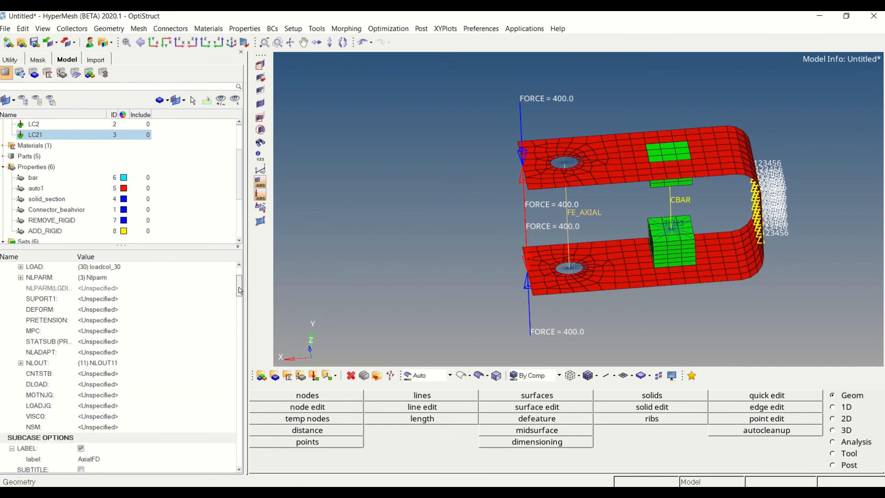
pyautogui.scroll(-2, 83, 417)
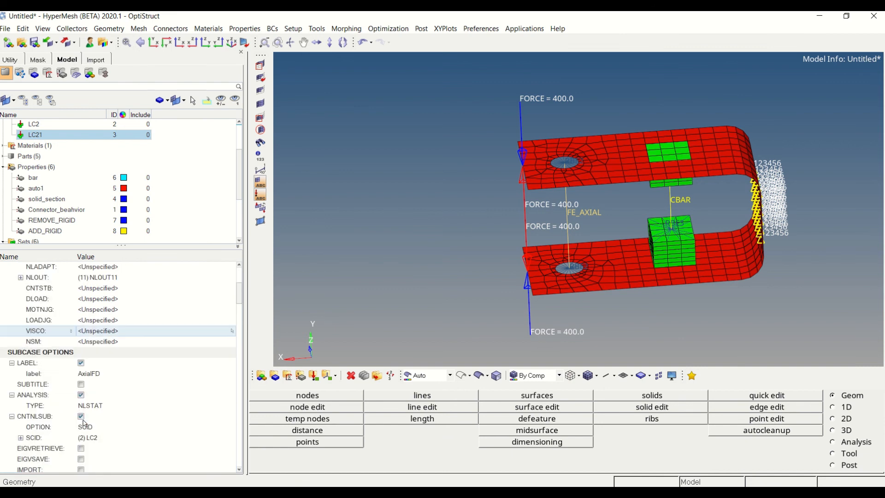
pyautogui.click(105, 437)
pyautogui.click(104, 438)
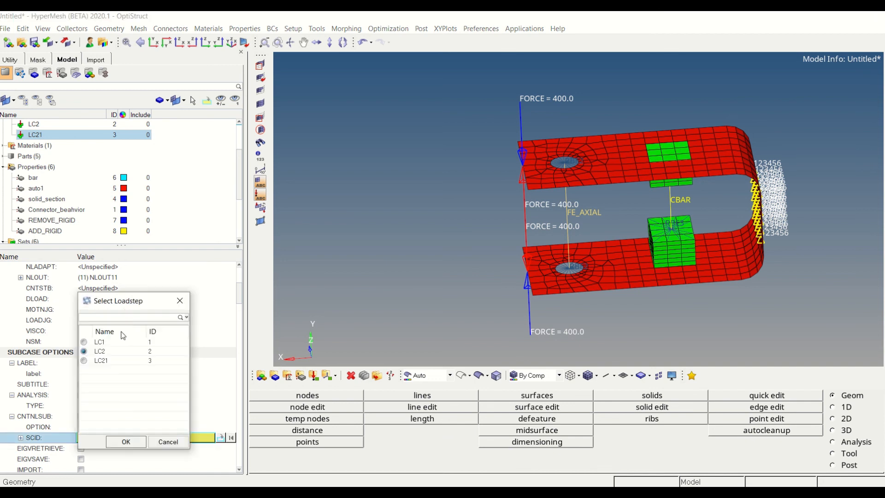
pyautogui.click(127, 442)
pyautogui.click(191, 179)
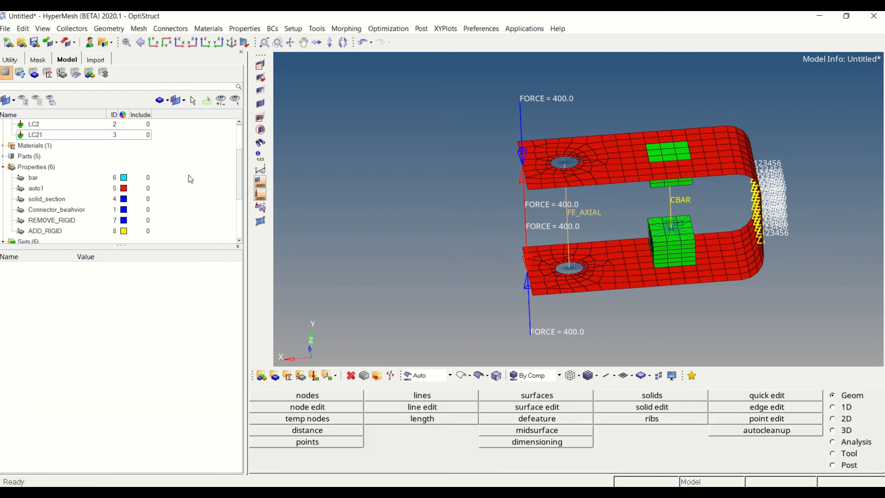
pyautogui.scroll(2, 191, 179)
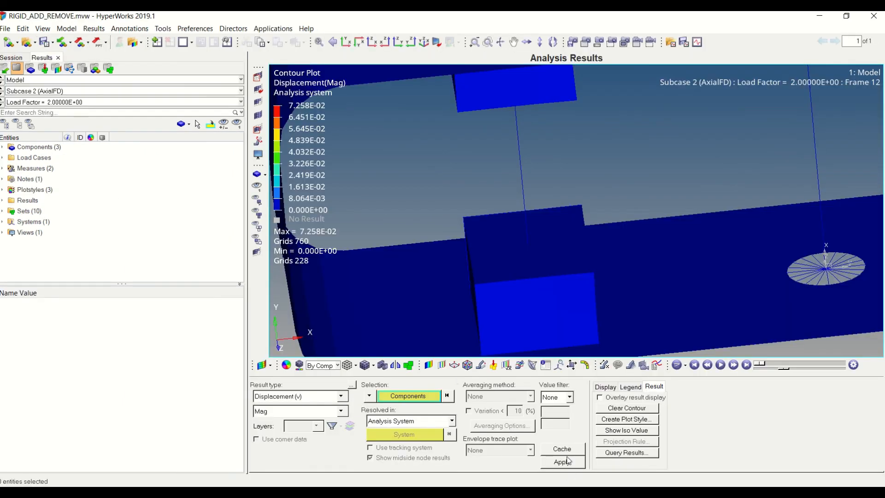
# Plot the displacement magnitude contour for Subcase 2 (AxialFD) and inspect the solid blocks and their connecting elements
pyautogui.click(562, 462)
pyautogui.keyDown('ctrl'); pyautogui.moveTo(570, 314); pyautogui.dragTo(591, 269); pyautogui.keyUp('ctrl')
pyautogui.keyDown('ctrl'); pyautogui.scroll(-6, 590, 271); pyautogui.keyUp('ctrl')
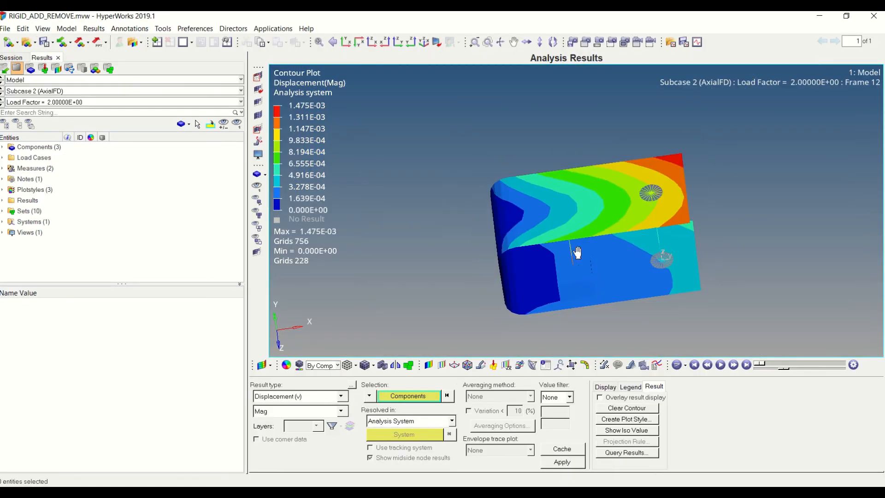
pyautogui.keyDown('ctrl'); pyautogui.moveTo(576, 252); pyautogui.dragTo(520, 262, button='right'); pyautogui.keyUp('ctrl')
pyautogui.keyDown('ctrl'); pyautogui.moveTo(526, 258); pyautogui.dragTo(560, 225); pyautogui.keyUp('ctrl')
pyautogui.keyDown('ctrl'); pyautogui.scroll(3, 560, 225); pyautogui.keyUp('ctrl')
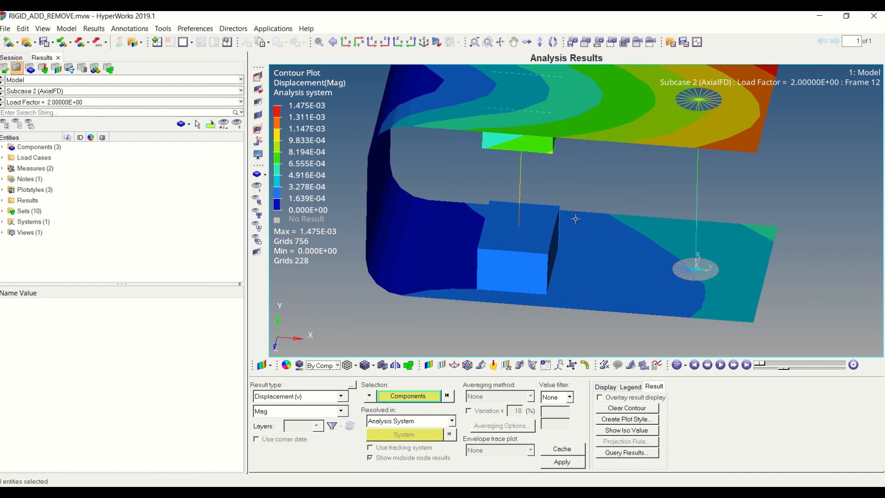
# Switch the displayed results to Subcase 3 (AxialFD)
pyautogui.click(63, 91)
pyautogui.click(60, 116)
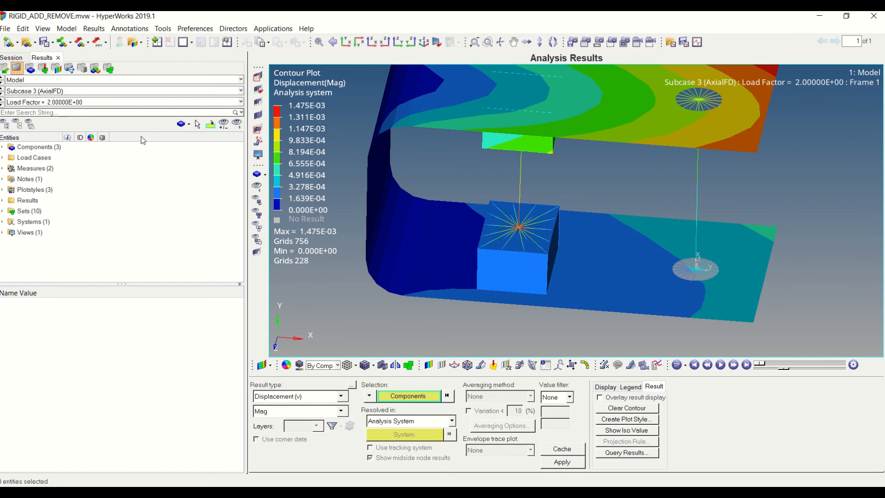